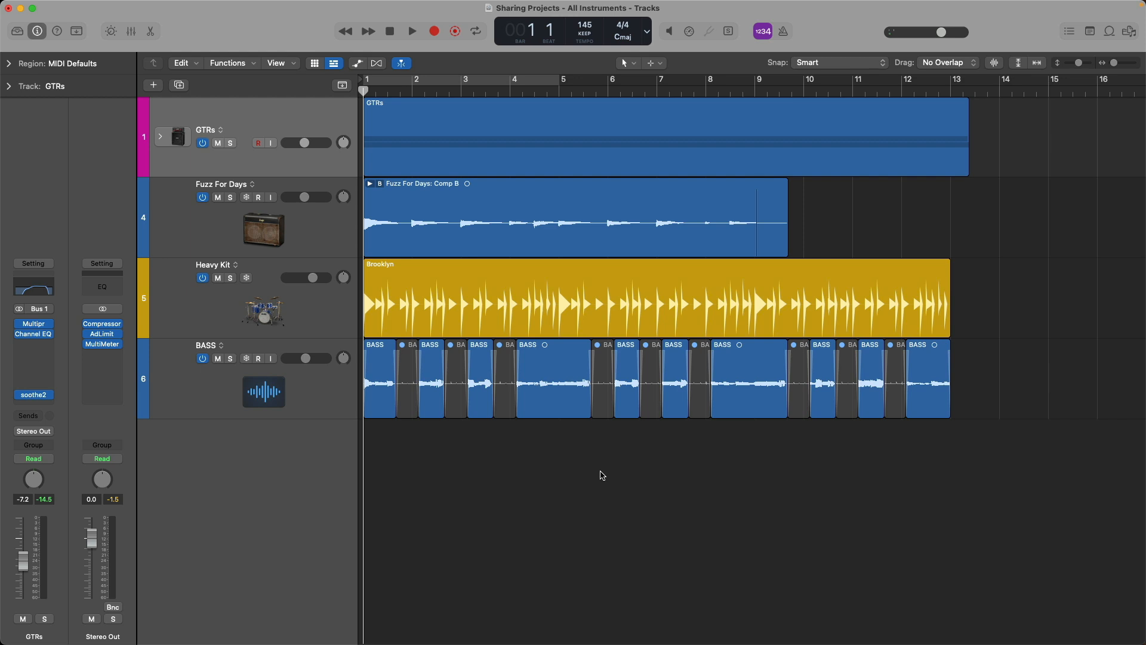
Play back the opening bars of the project and return the playhead to bar 1
{"action": "key", "text": "space"}
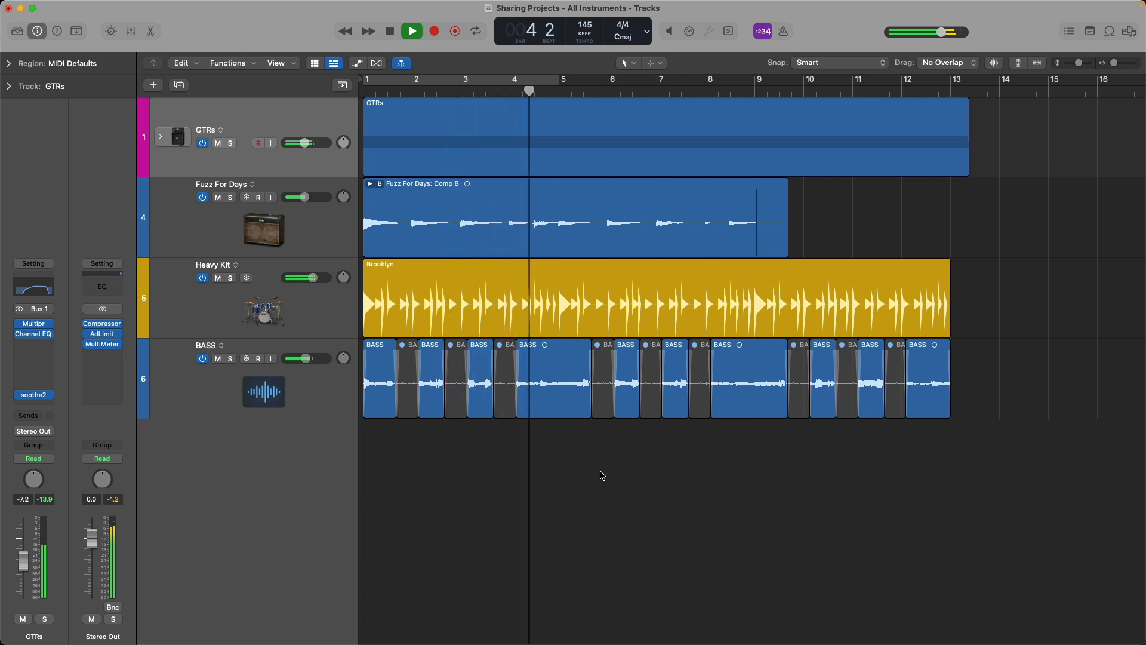
{"action": "key", "text": "space"}
{"action": "key", "text": "Return"}
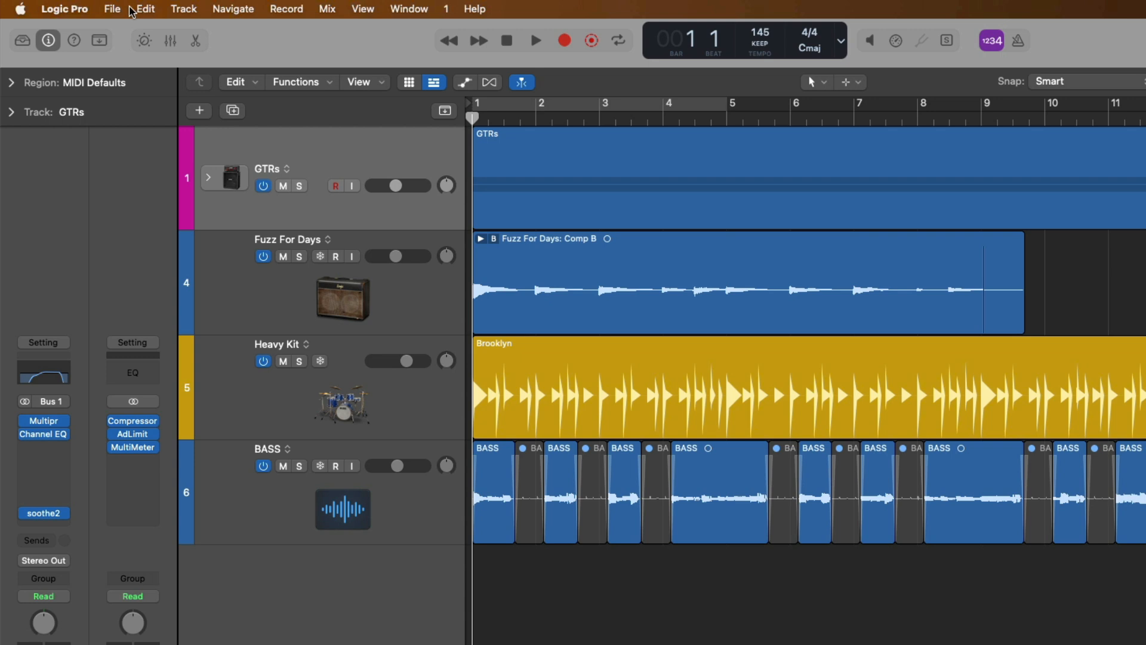
Open the Project or Section bounce settings and dismiss them without bouncing
{"action": "left_click", "coordinate": [113, 8]}
{"action": "mouse_move", "coordinate": [99, 401]}
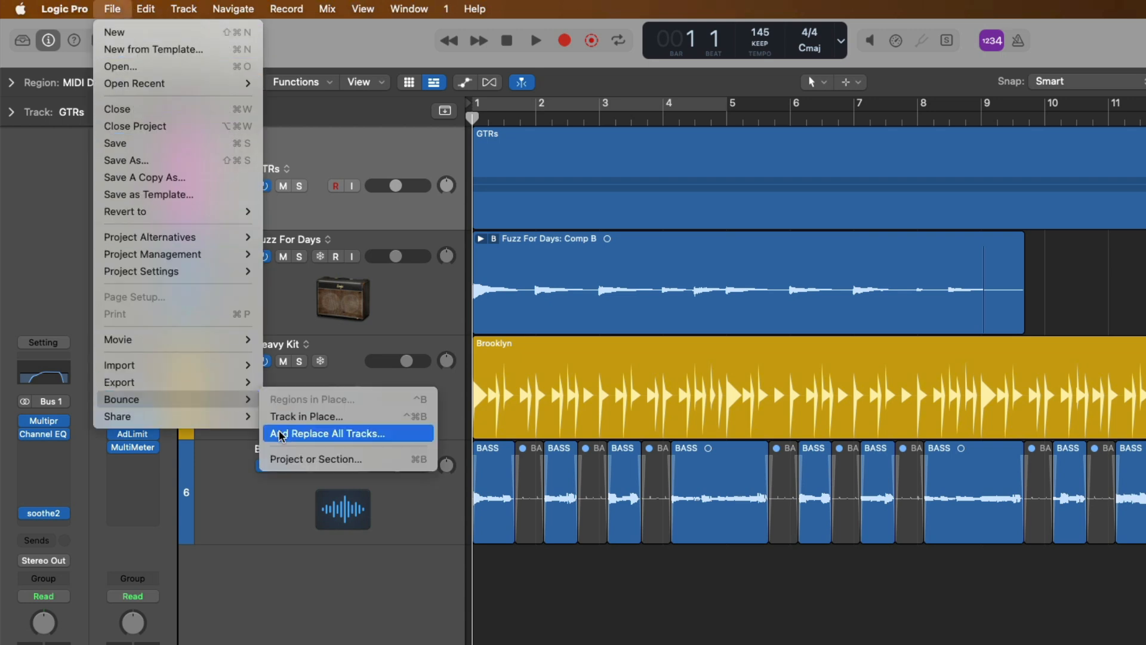
{"action": "left_click", "coordinate": [385, 460]}
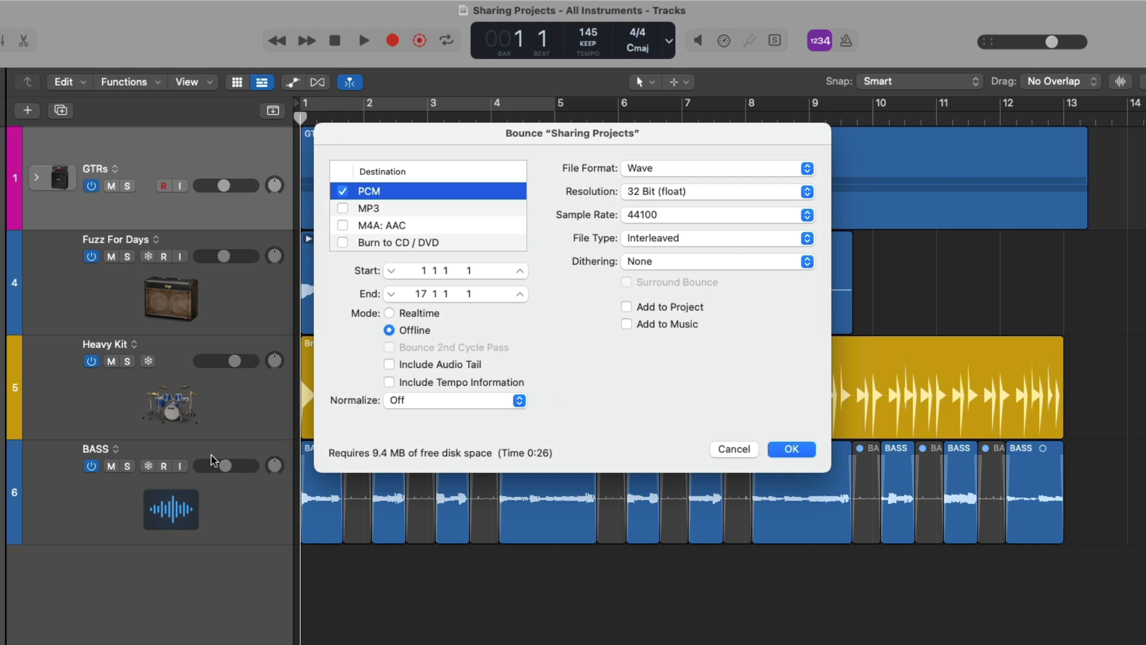
{"action": "left_click", "coordinate": [736, 451]}
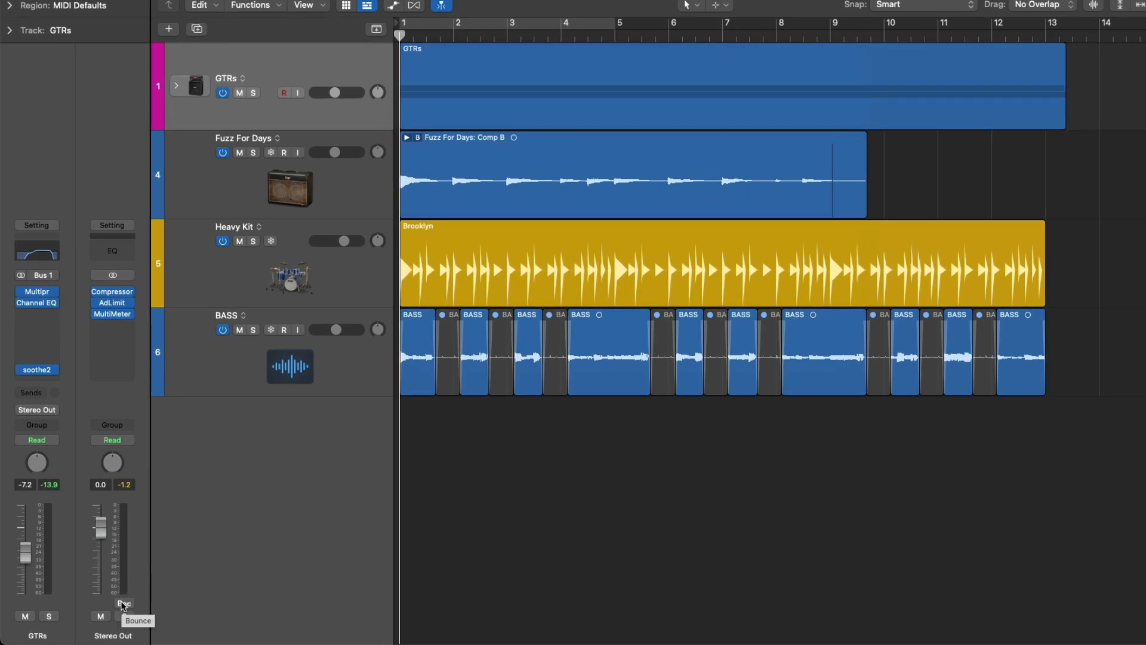
Show the mixer, open the bounce settings from the Stereo Out channel strip, and dismiss them
{"action": "key", "text": "x"}
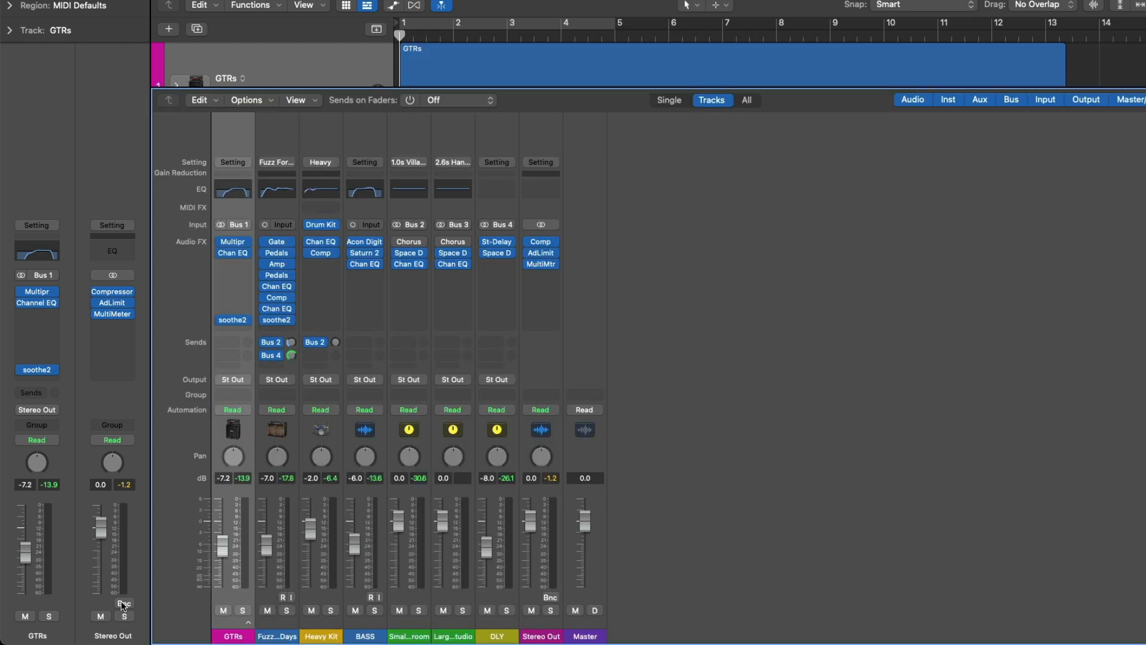
{"action": "left_click", "coordinate": [548, 598]}
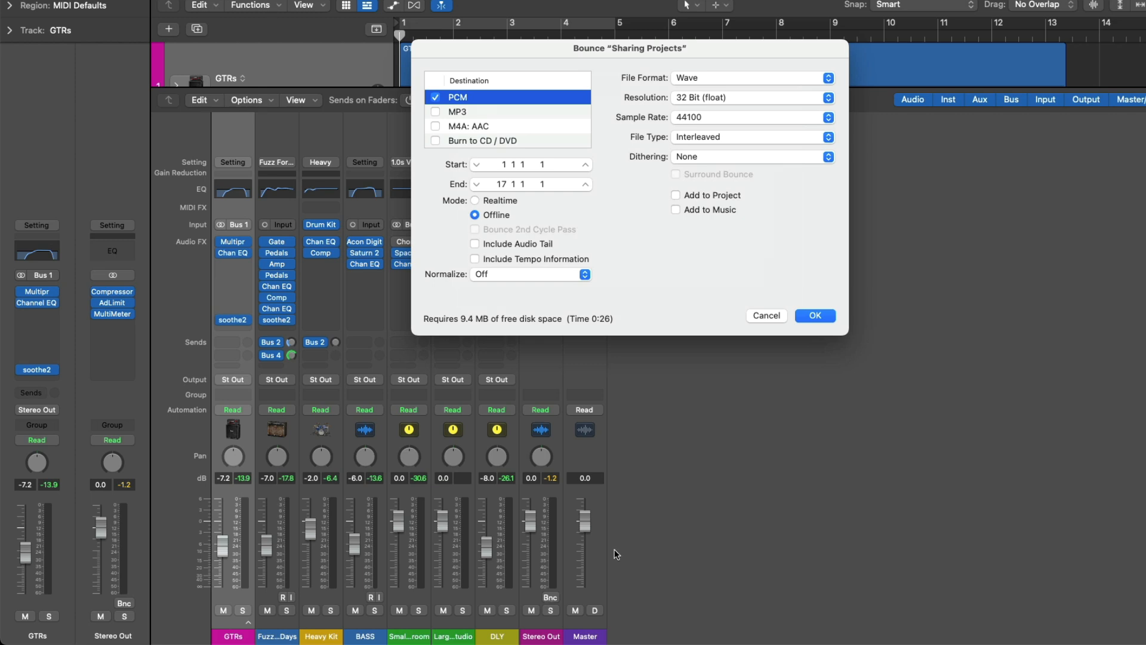
{"action": "left_click", "coordinate": [766, 315]}
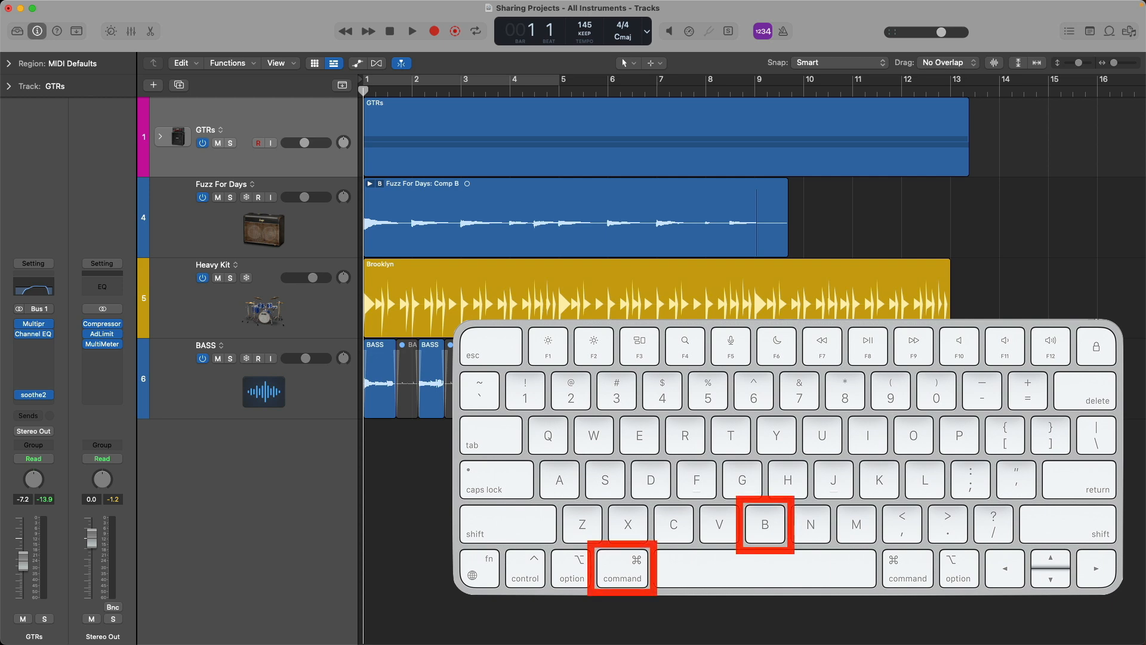
Reopen the bounce settings and review the options of the MP3, M4A: AAC, Burn to CD / DVD and PCM destinations
{"action": "key", "text": "super+b"}
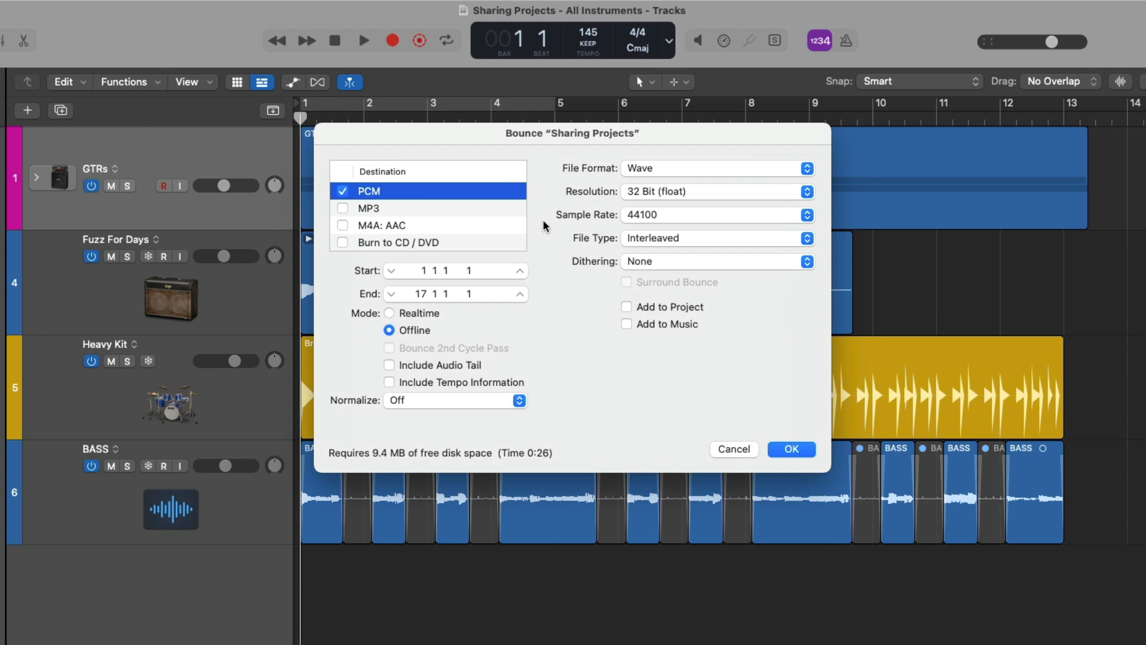
{"action": "left_click", "coordinate": [500, 211]}
{"action": "left_click", "coordinate": [495, 233]}
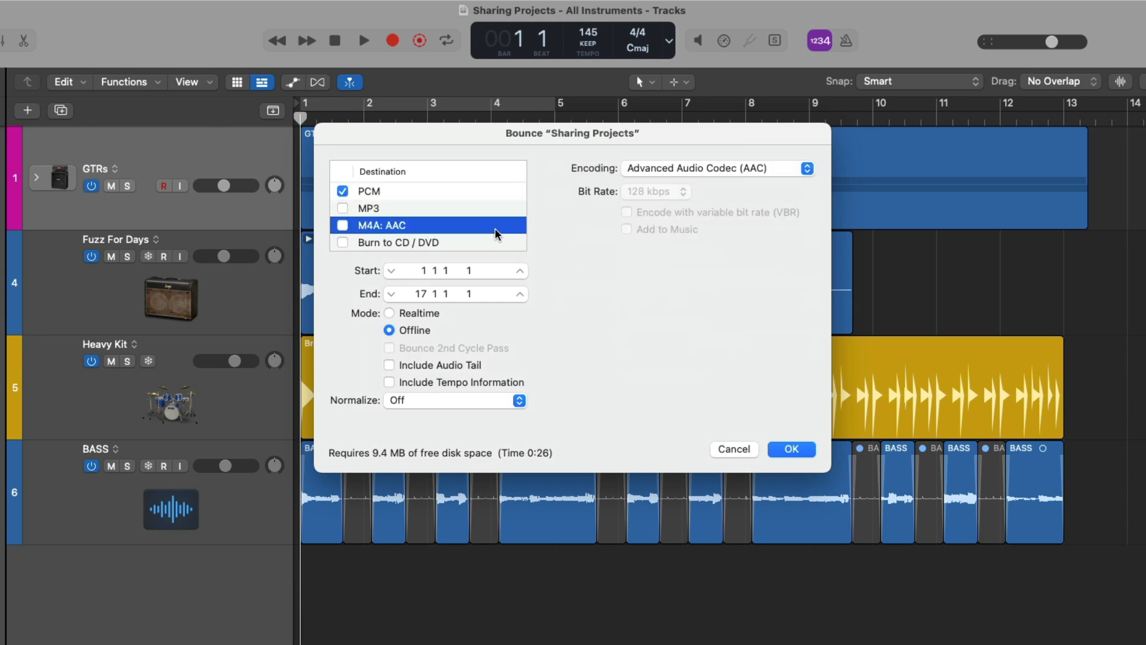
{"action": "left_click", "coordinate": [495, 248]}
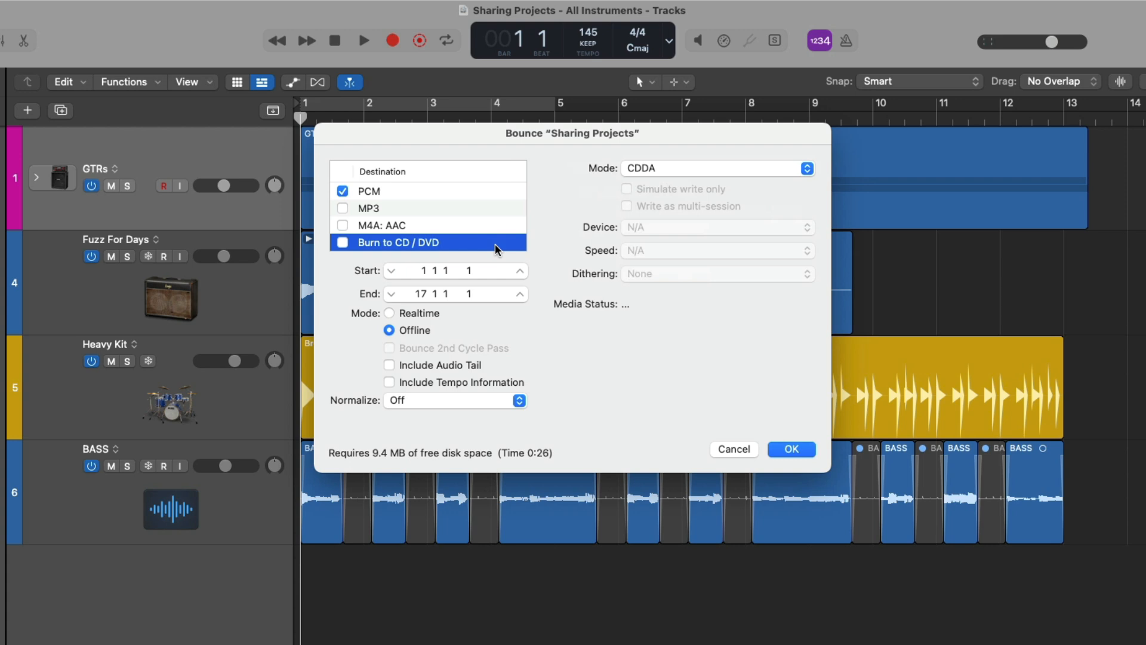
{"action": "left_click", "coordinate": [488, 210]}
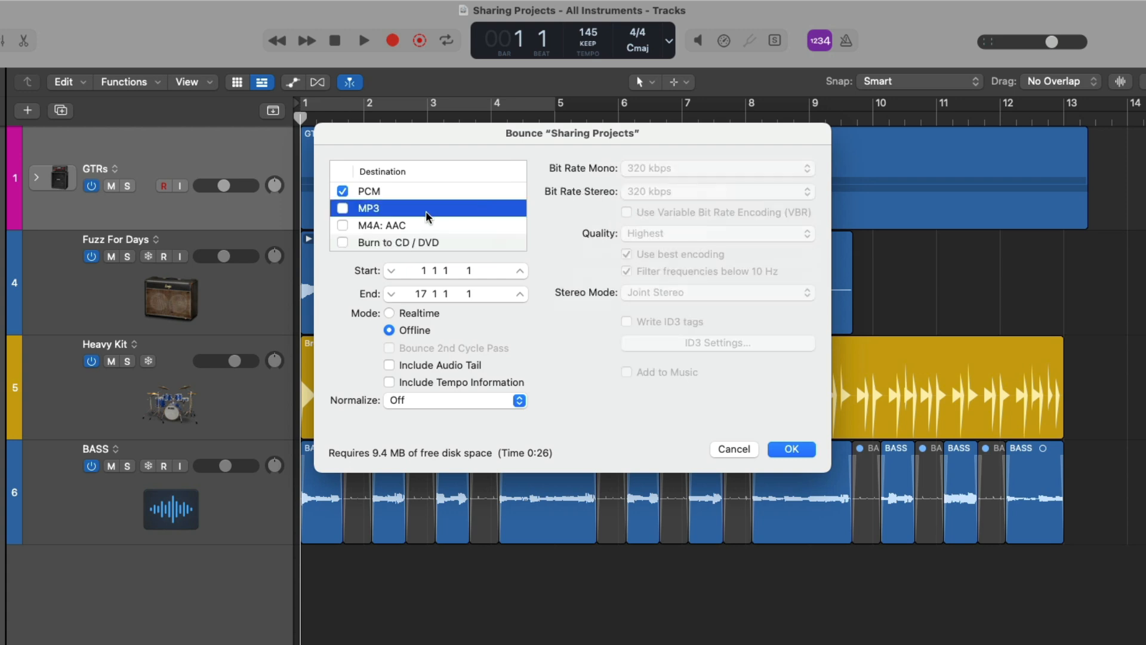
{"action": "left_click", "coordinate": [343, 209]}
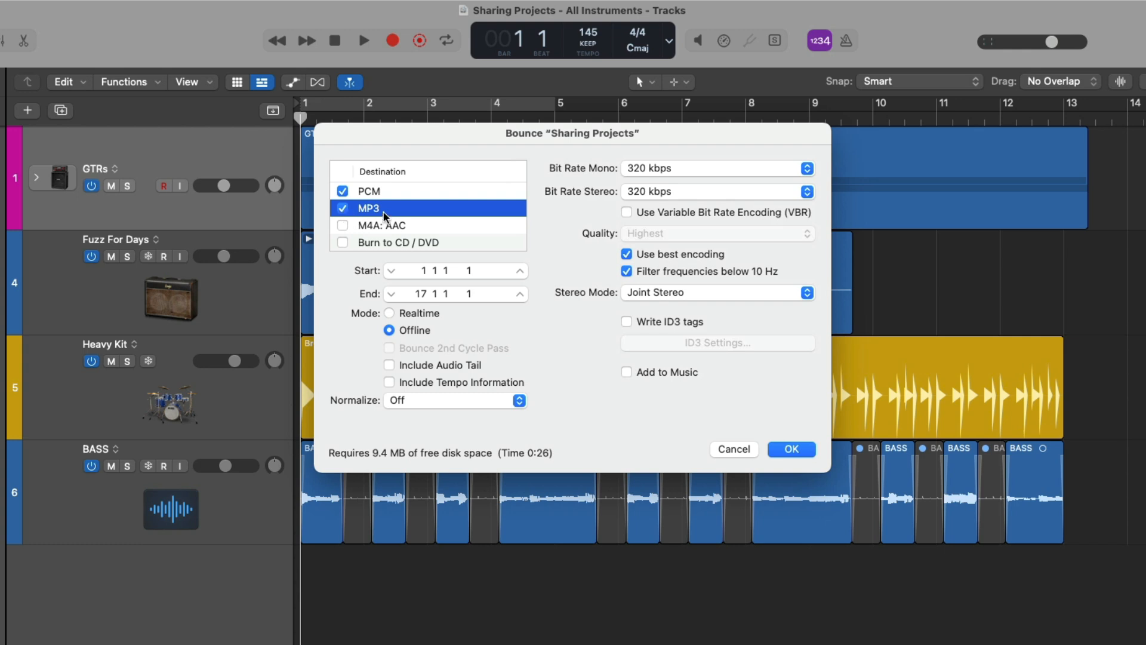
{"action": "left_click", "coordinate": [342, 208]}
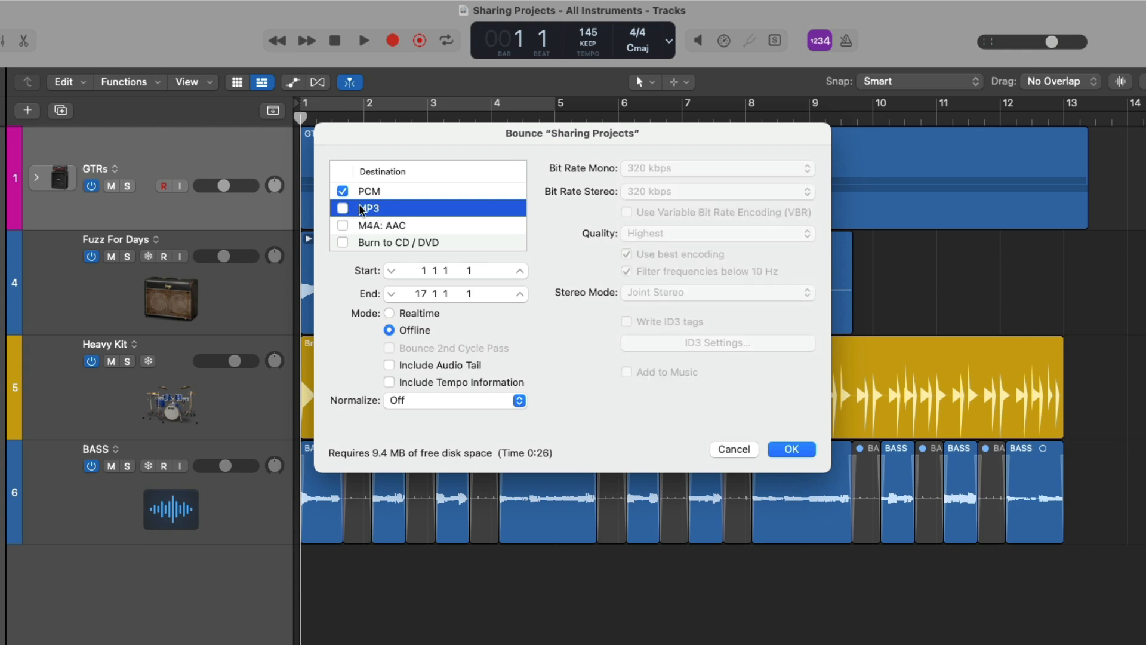
{"action": "left_click", "coordinate": [404, 191]}
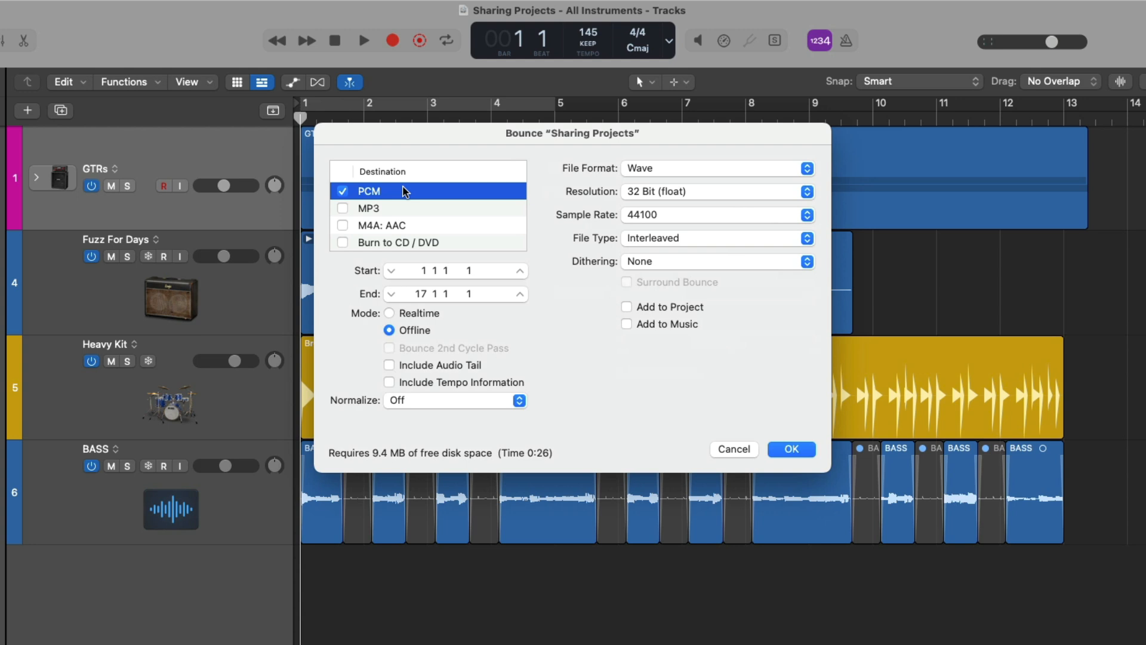
Keep Wave as the PCM bounce file format and set the resolution to 24 Bit
{"action": "left_click", "coordinate": [702, 170]}
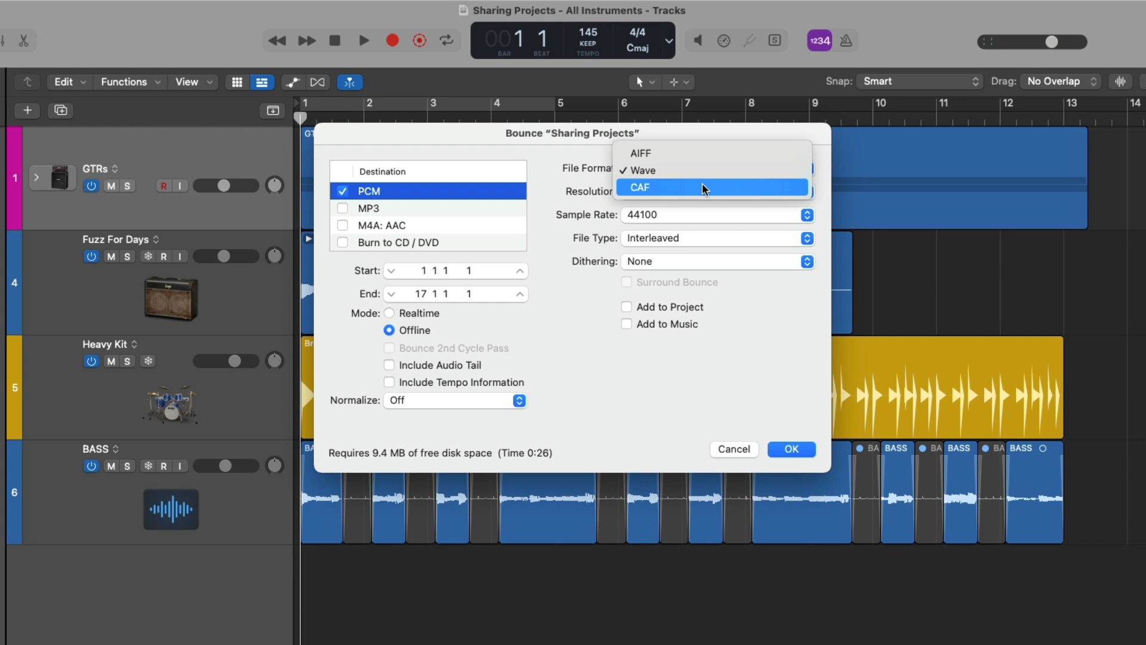
{"action": "left_click", "coordinate": [705, 171]}
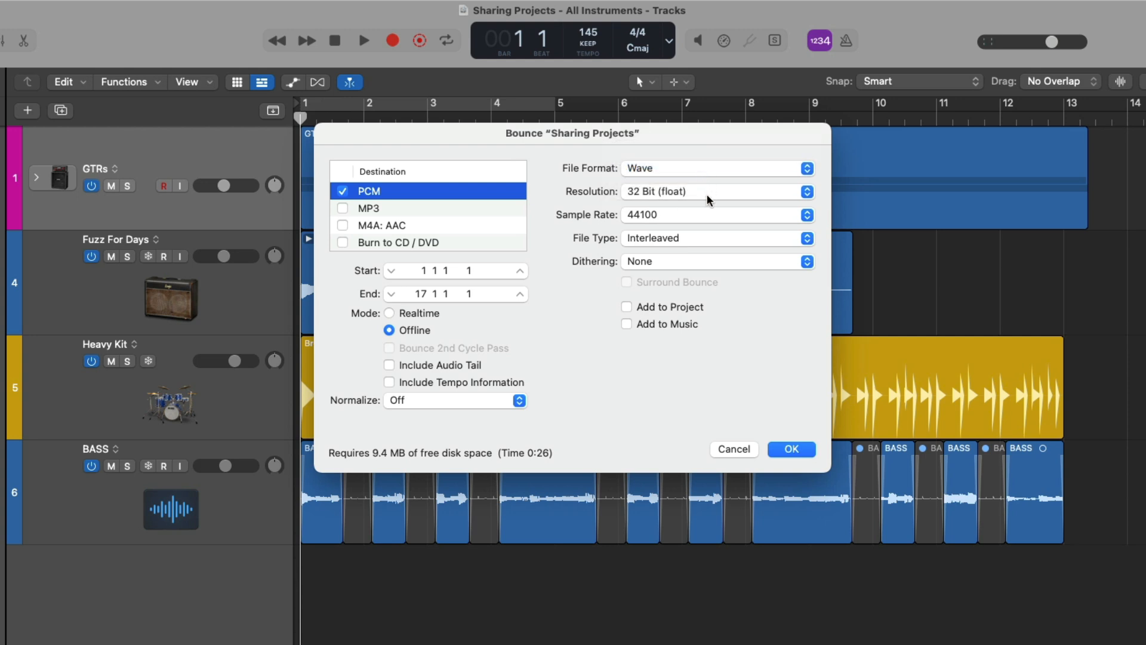
{"action": "left_click", "coordinate": [707, 194]}
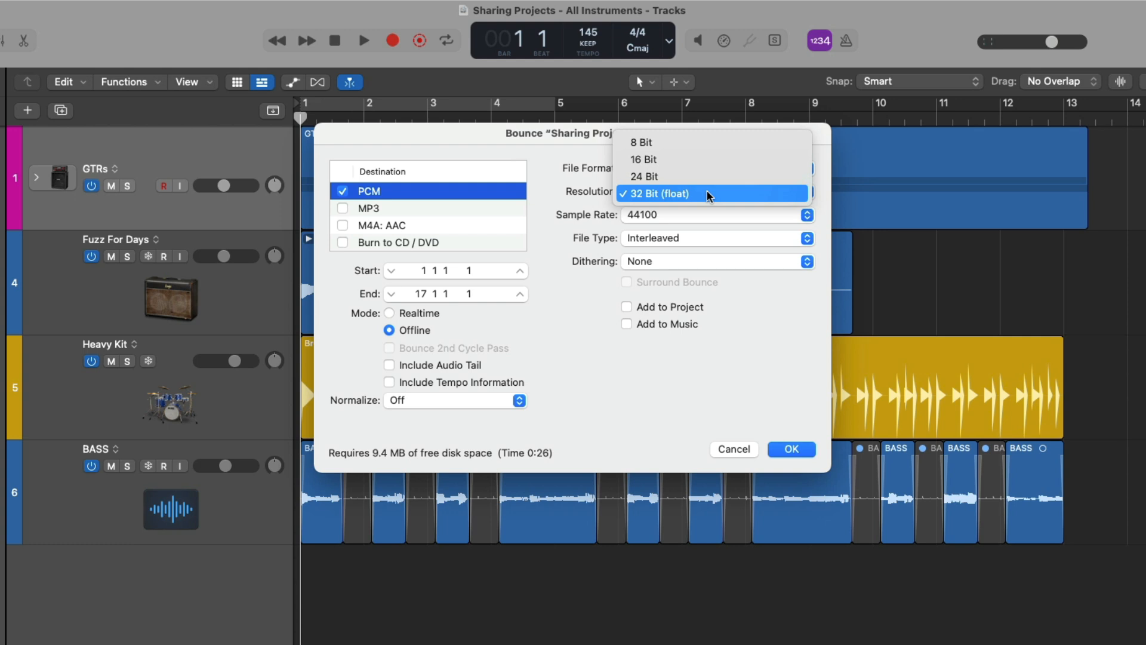
{"action": "left_click", "coordinate": [708, 160]}
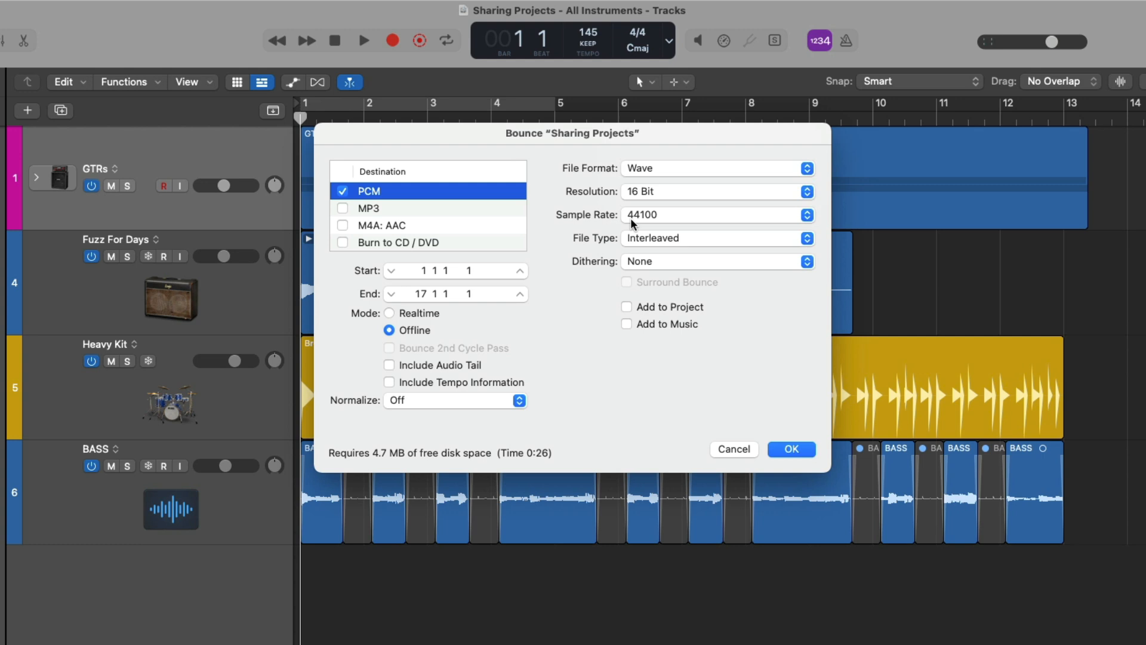
{"action": "left_click", "coordinate": [670, 192]}
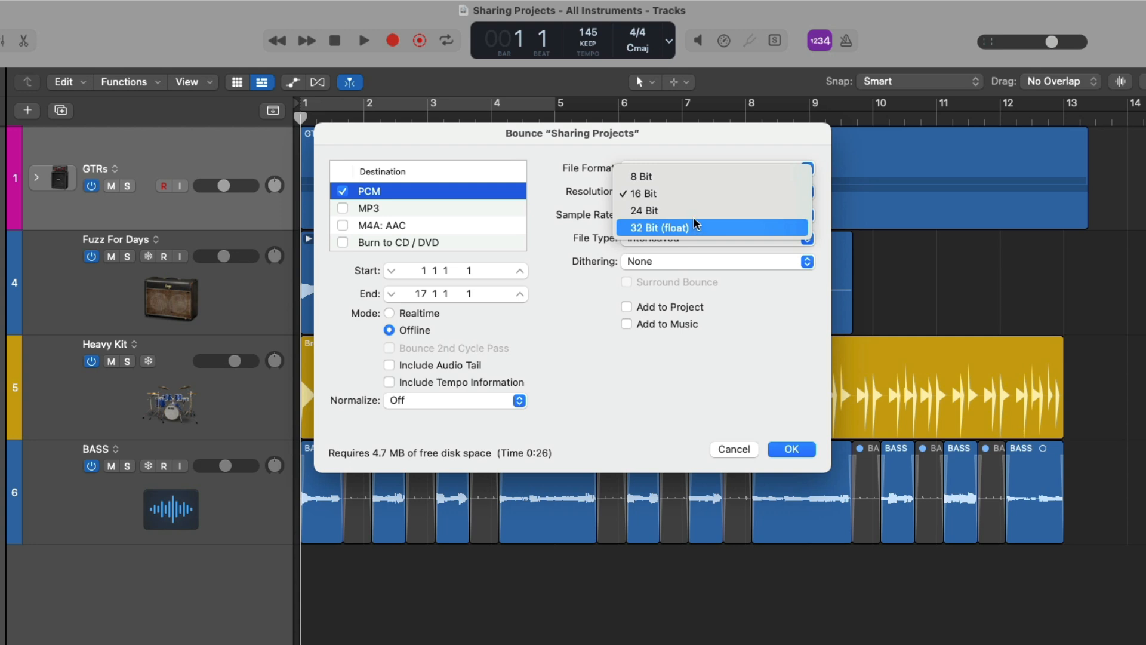
{"action": "left_click", "coordinate": [692, 213]}
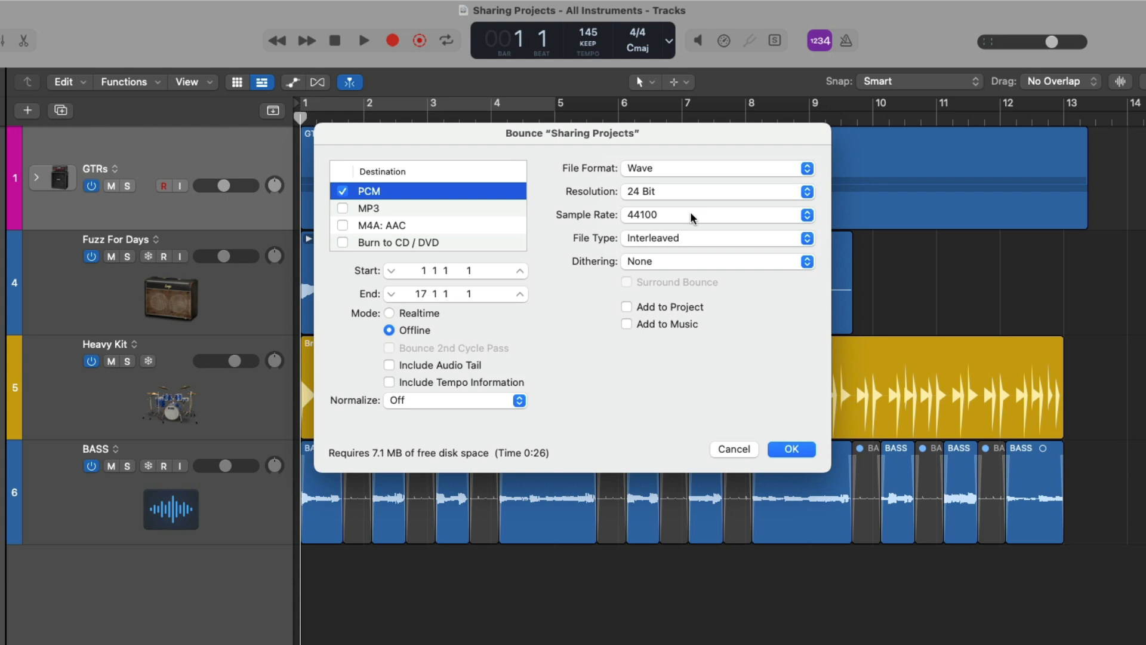
Review the sample rates available for the PCM bounce and cancel the bounce
{"action": "left_click", "coordinate": [691, 214]}
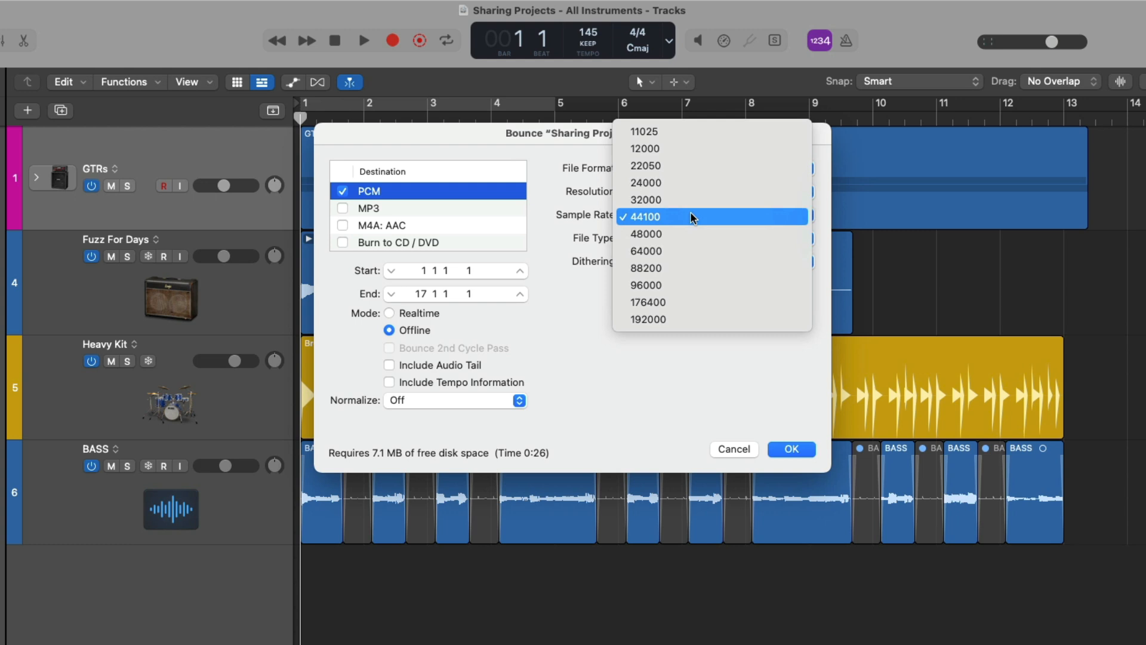
{"action": "left_click", "coordinate": [560, 238]}
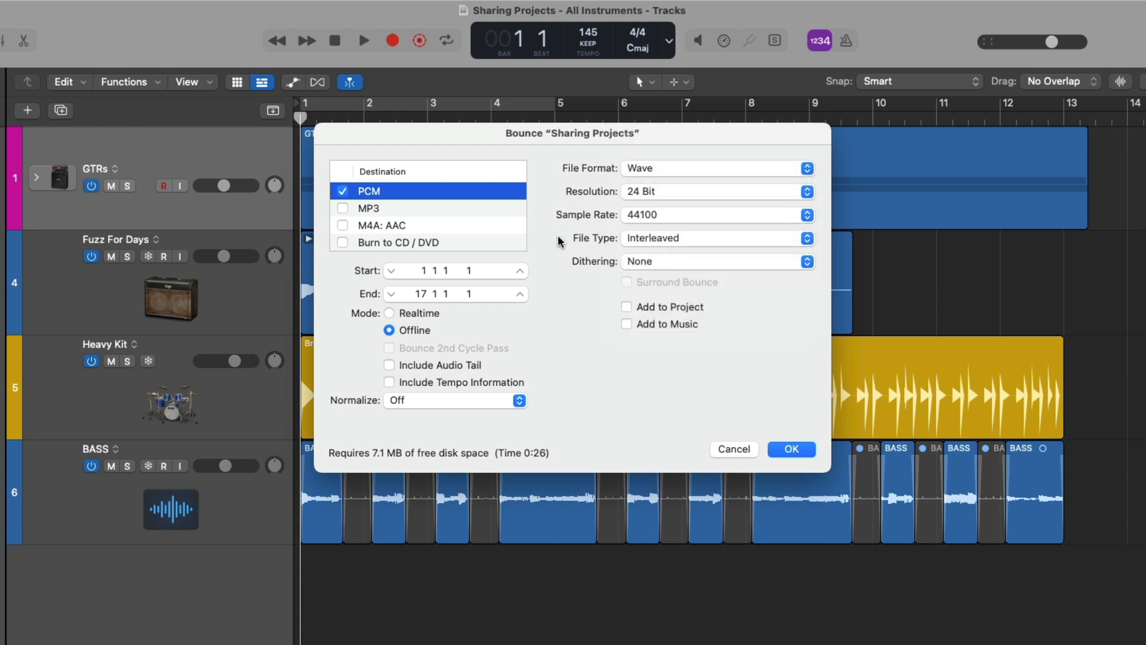
{"action": "left_click", "coordinate": [744, 455]}
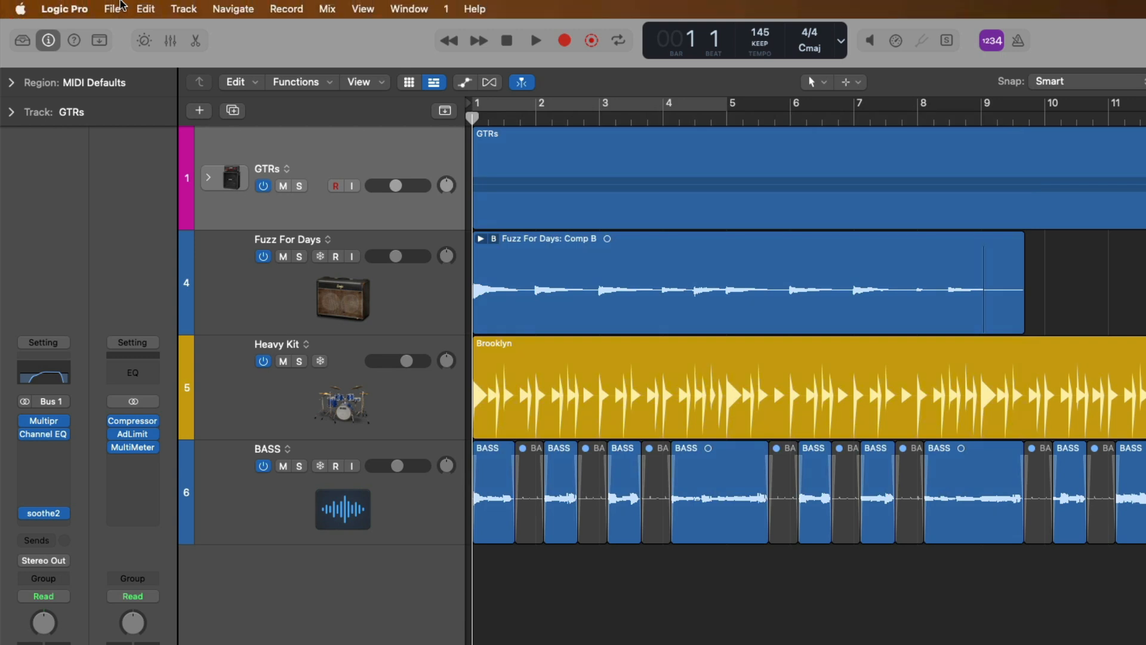
Check the sample rate in the project's audio settings and close the settings
{"action": "left_click", "coordinate": [112, 8]}
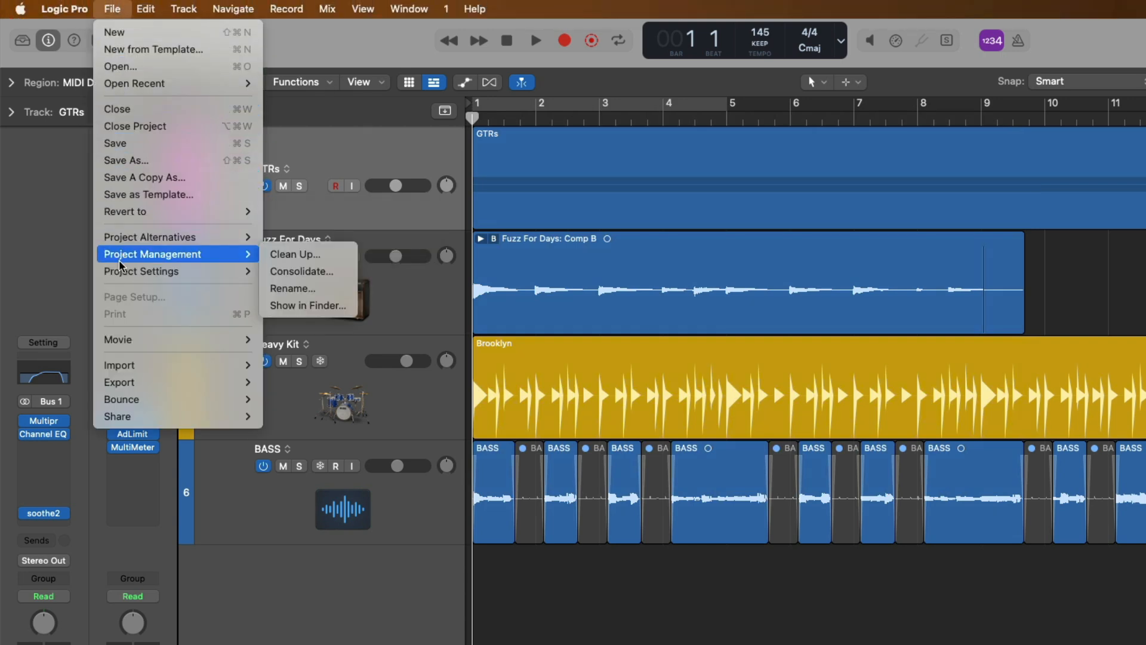
{"action": "mouse_move", "coordinate": [126, 271]}
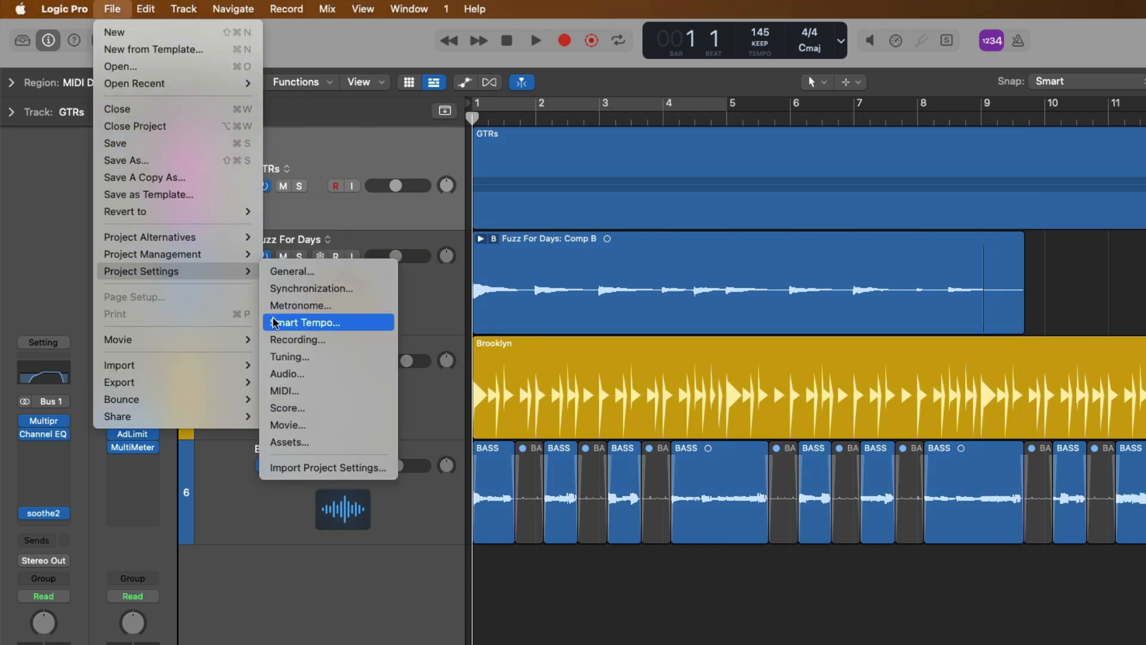
{"action": "left_click", "coordinate": [322, 375]}
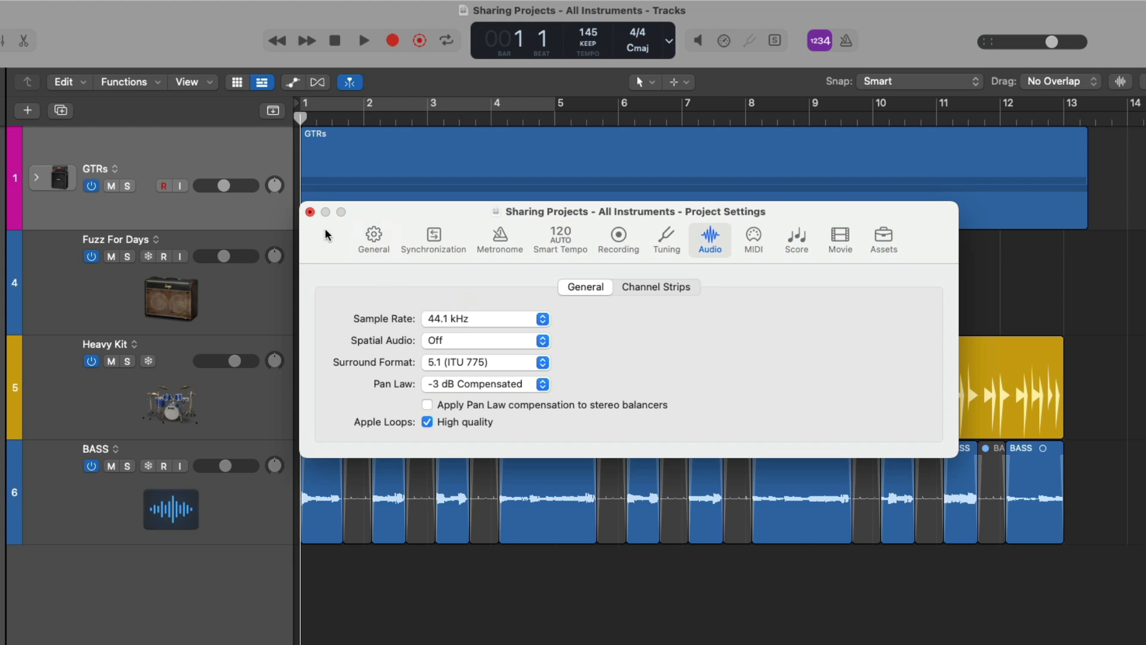
{"action": "left_click", "coordinate": [310, 212]}
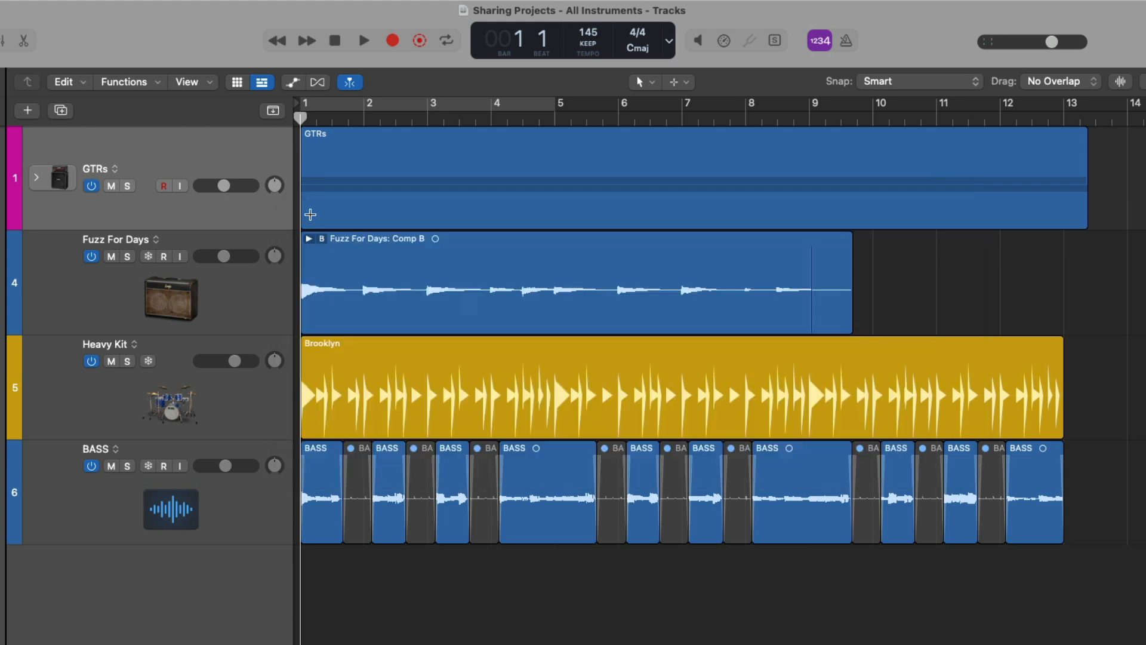
Switch the control bar's LCD to the Custom display, keeping Sample Rate or Punch Locators enabled in its customization options
{"action": "left_click", "coordinate": [666, 42]}
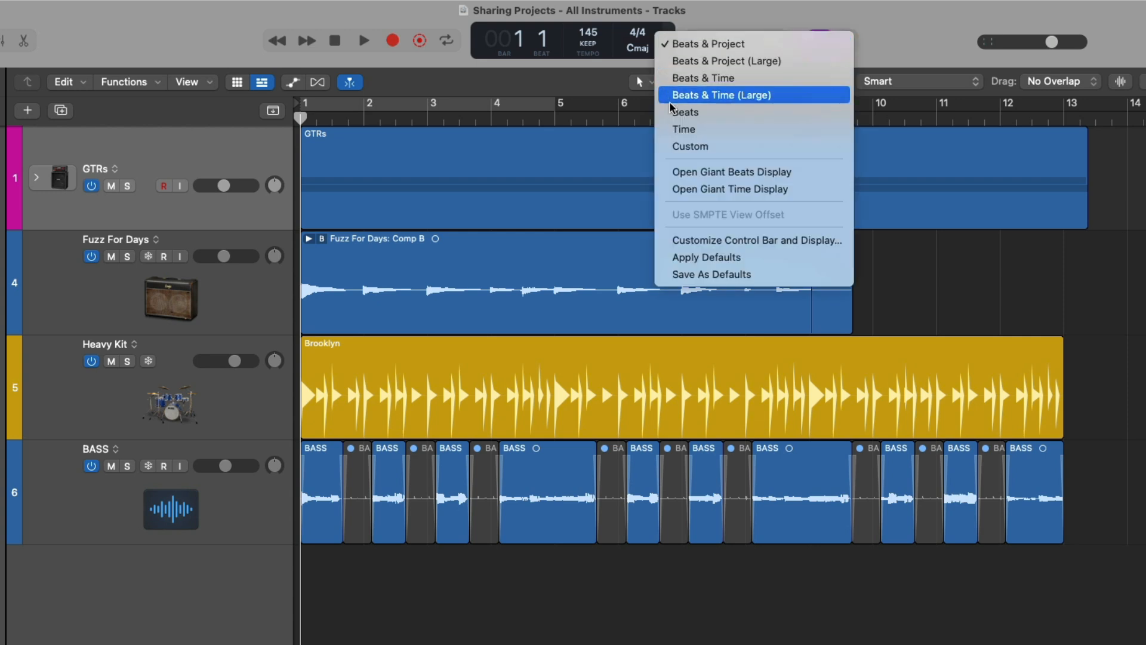
{"action": "left_click", "coordinate": [673, 145]}
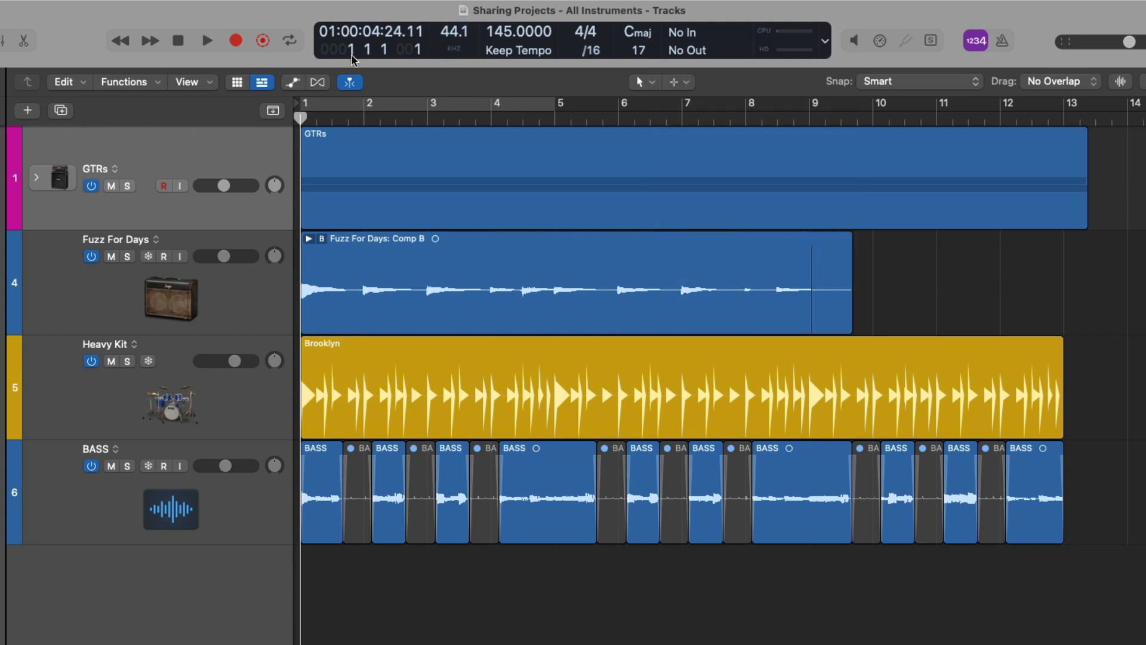
{"action": "right_click", "coordinate": [311, 65]}
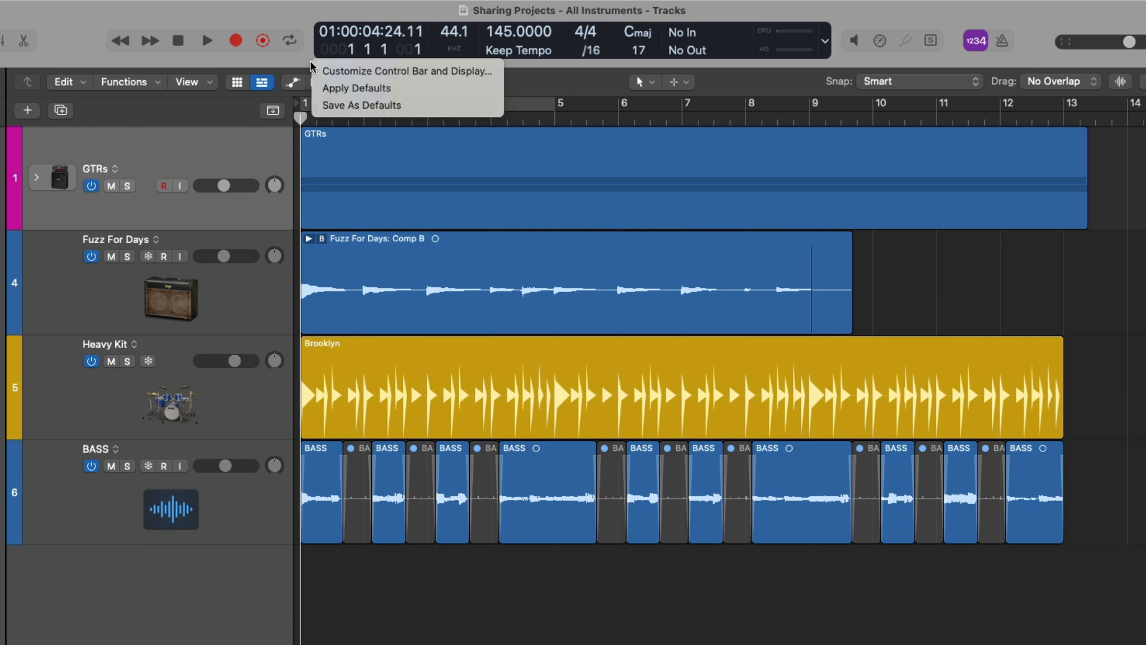
{"action": "left_click", "coordinate": [319, 70]}
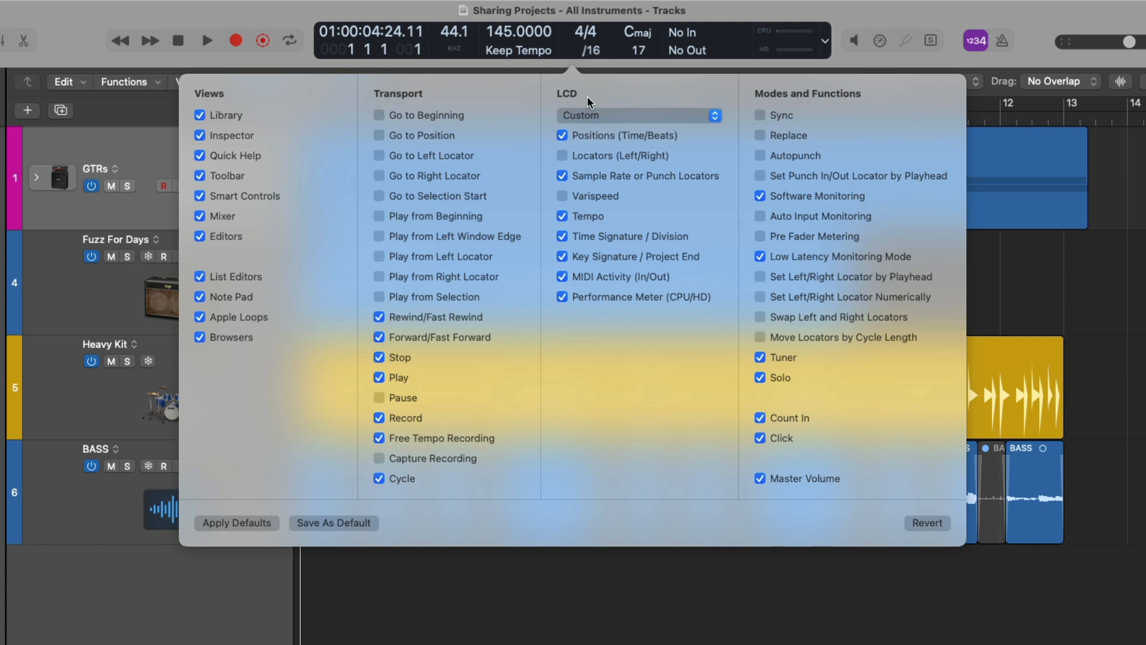
{"action": "left_click", "coordinate": [588, 176]}
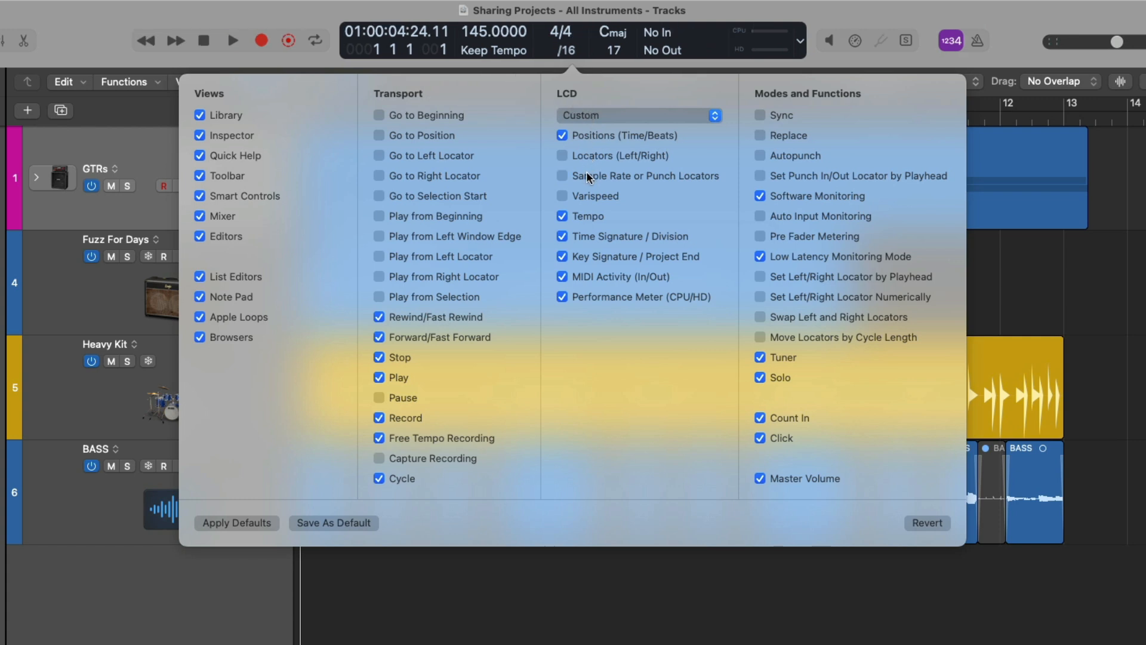
{"action": "left_click", "coordinate": [588, 176]}
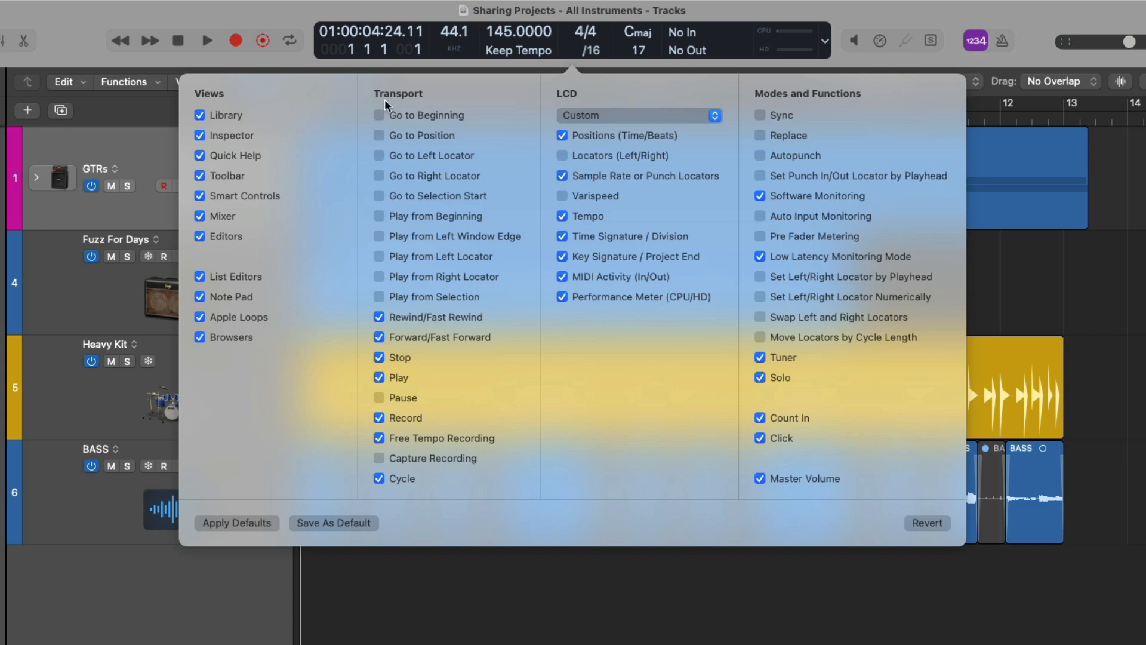
{"action": "left_click", "coordinate": [331, 65]}
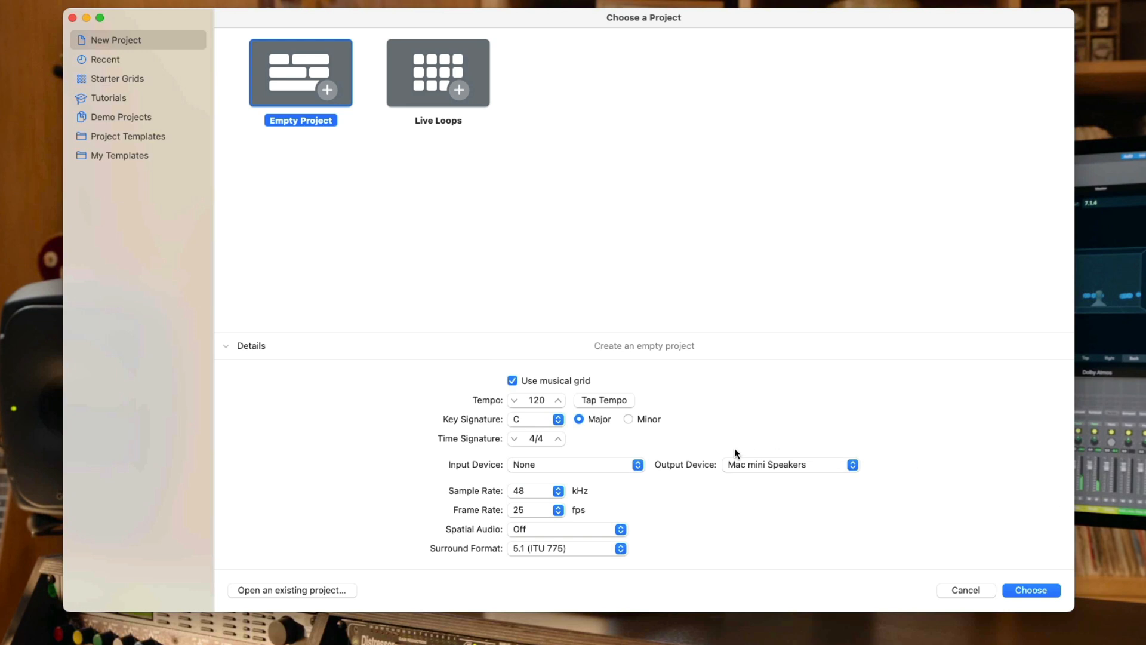
Review the sample rates offered for a new project and for the PCM bounce, keeping the bounce at 44100
{"action": "left_click", "coordinate": [558, 490]}
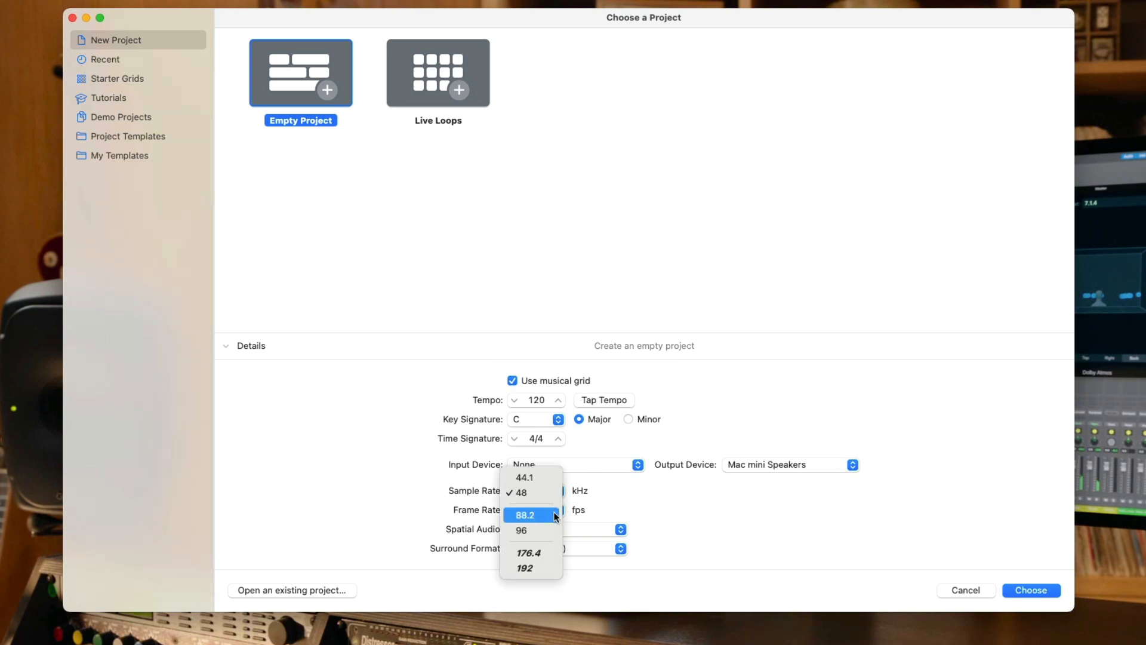
{"action": "key", "text": "super+b"}
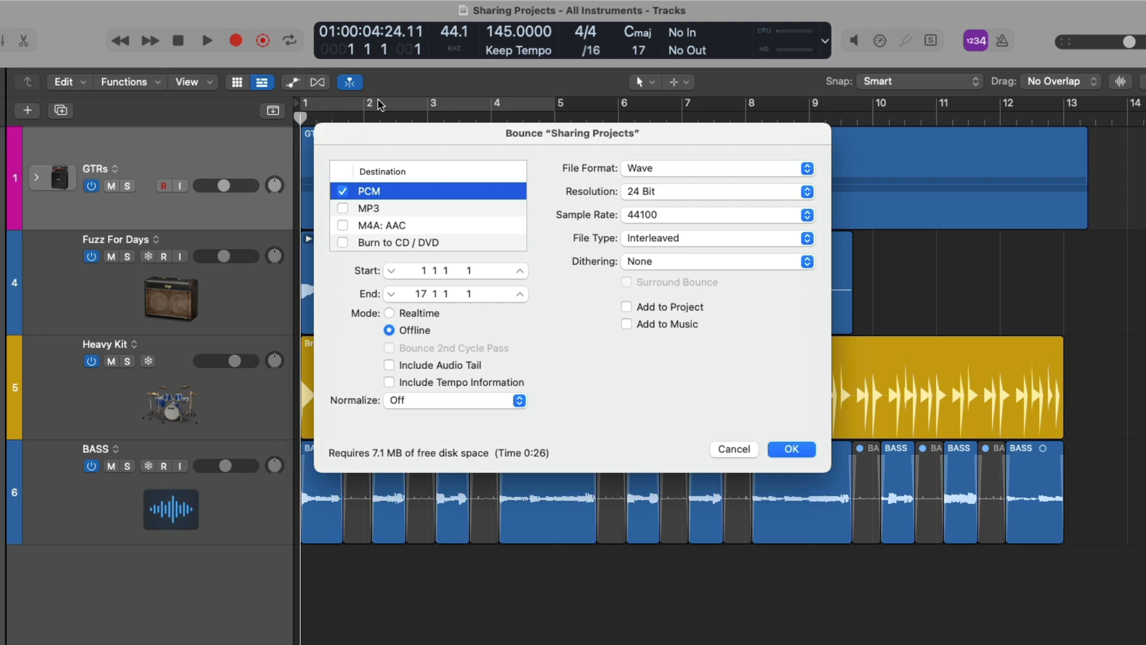
{"action": "left_click", "coordinate": [628, 213]}
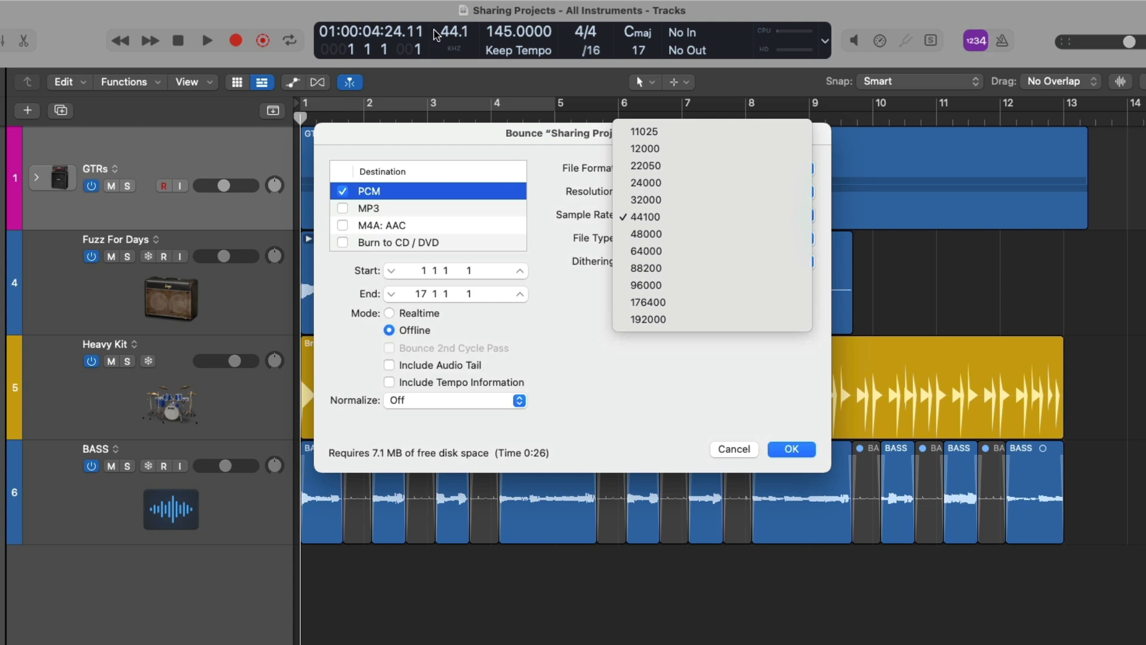
{"action": "left_click", "coordinate": [538, 176]}
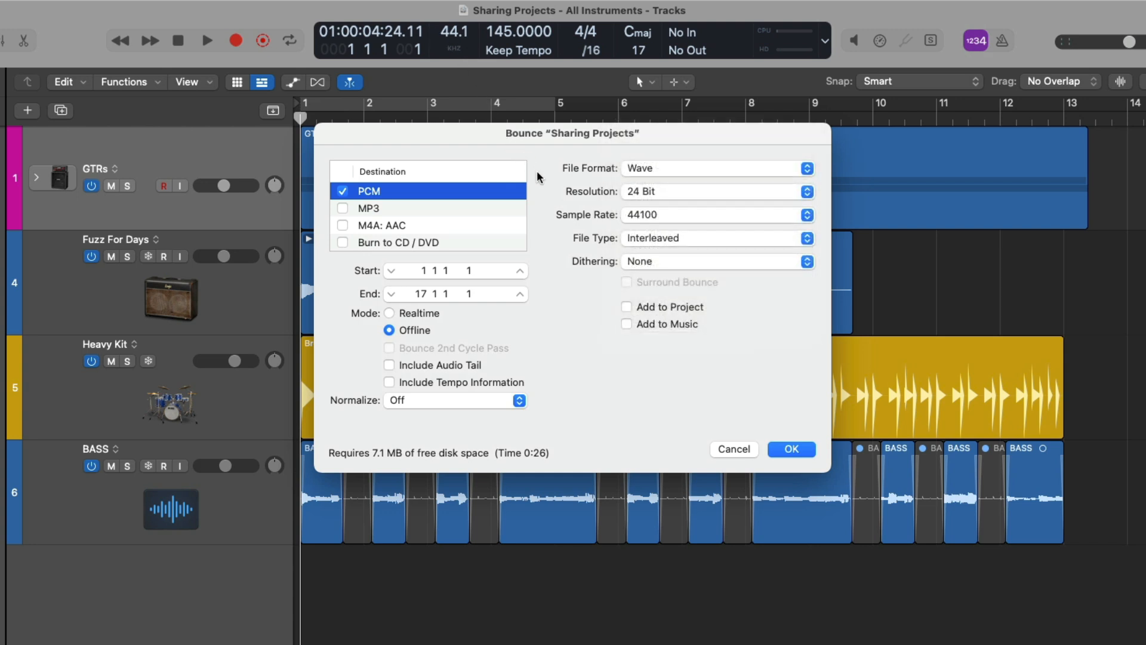
{"action": "left_click", "coordinate": [645, 215]}
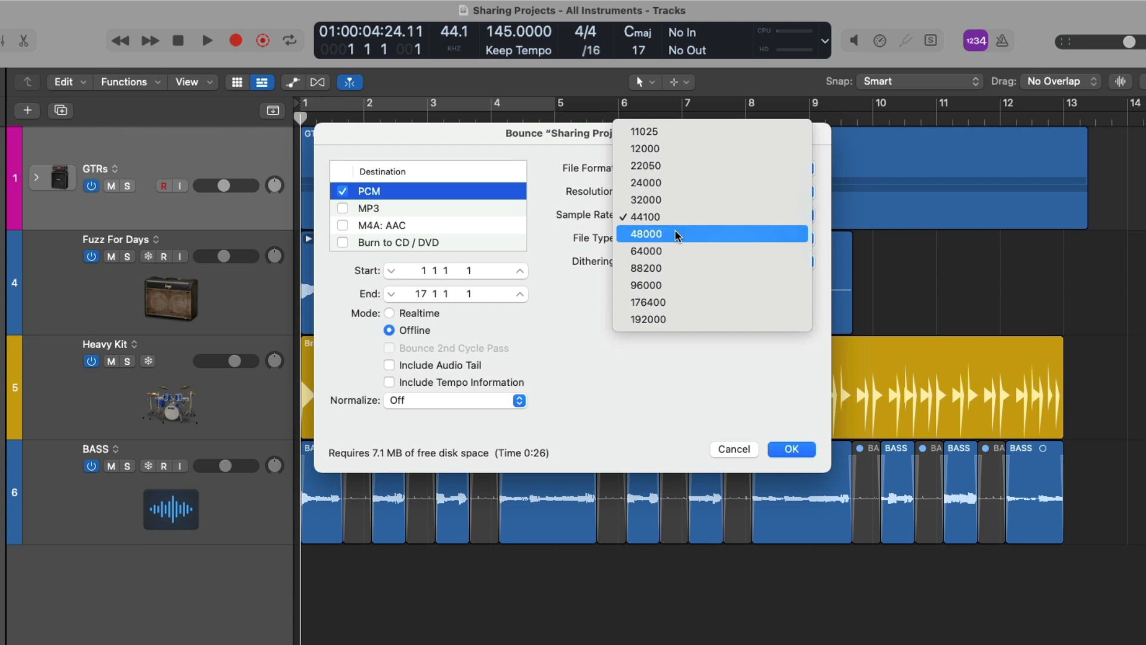
{"action": "left_click", "coordinate": [571, 219]}
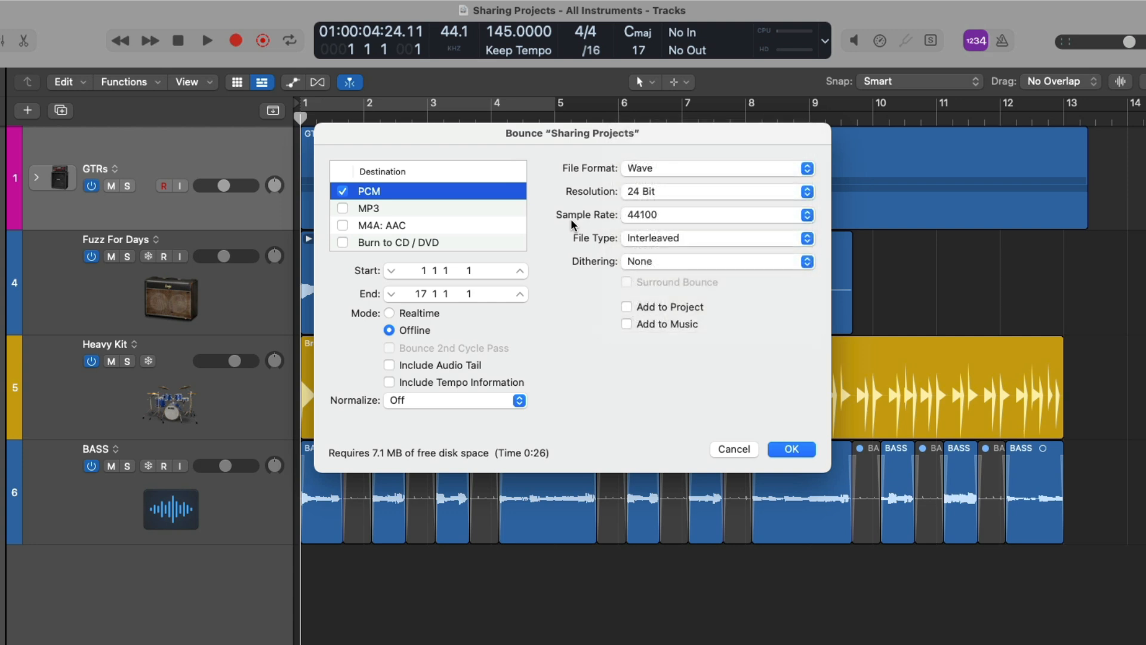
Review the file type and dithering options of the PCM bounce, keeping Interleaved and None
{"action": "left_click", "coordinate": [686, 239]}
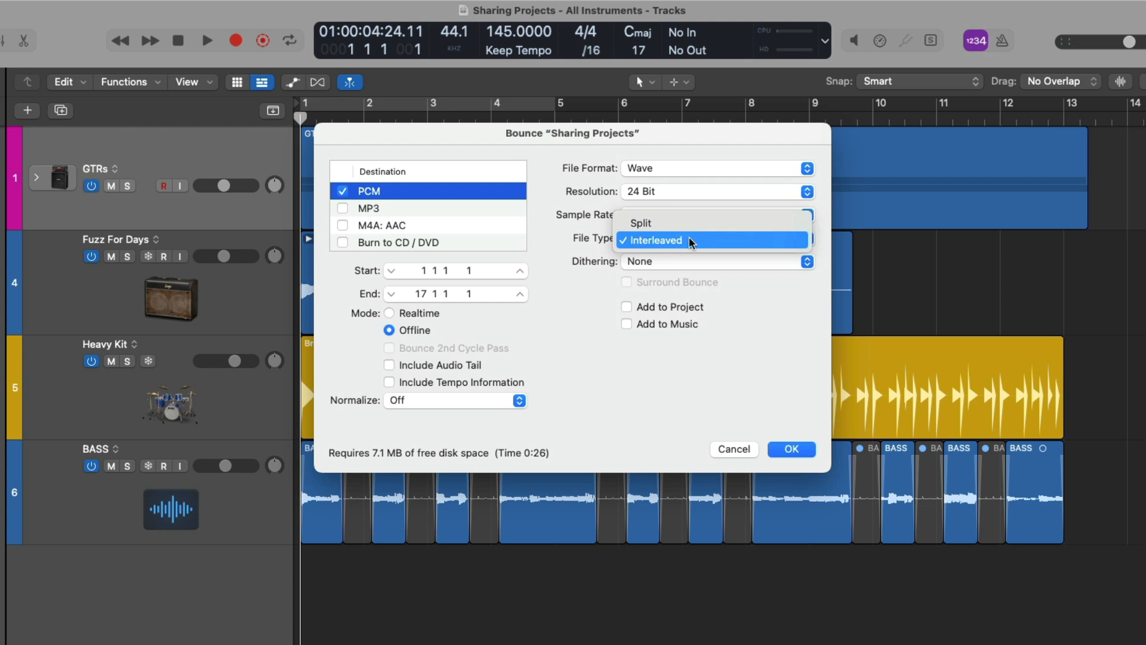
{"action": "left_click", "coordinate": [579, 295]}
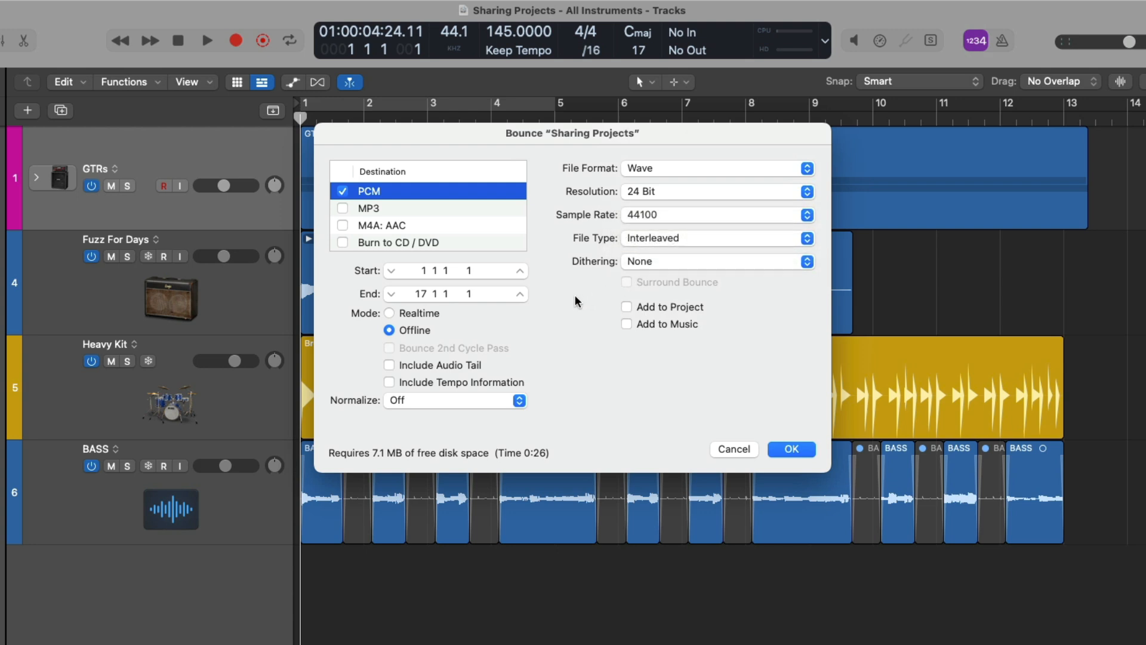
{"action": "left_click", "coordinate": [666, 262]}
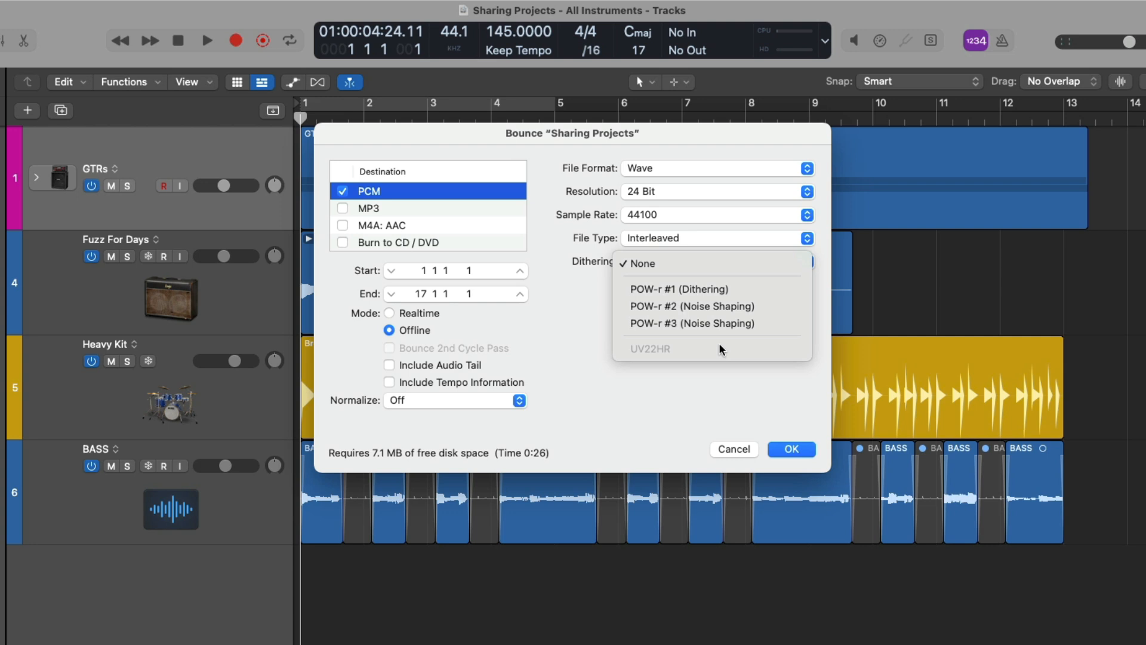
{"action": "left_click", "coordinate": [581, 316]}
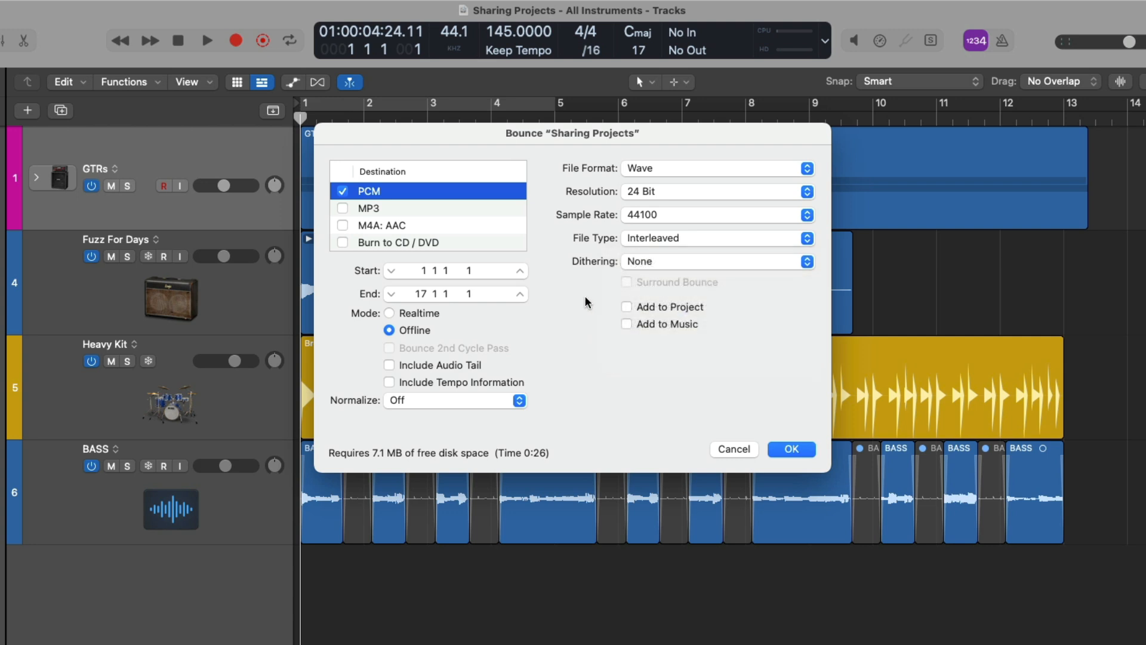
Set the bounce resolution to 16 Bit, inspect the dithering options and return the resolution to 24 Bit
{"action": "left_click", "coordinate": [634, 191]}
{"action": "left_click", "coordinate": [639, 172]}
{"action": "left_click", "coordinate": [639, 262]}
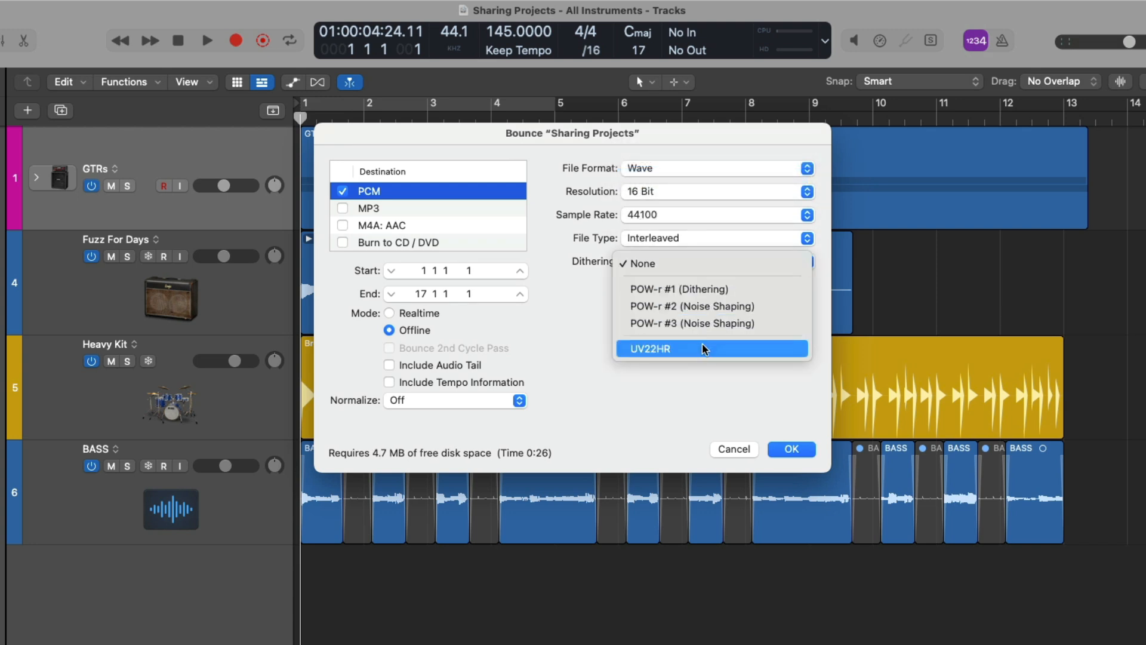
{"action": "left_click", "coordinate": [580, 330]}
{"action": "left_click", "coordinate": [644, 195]}
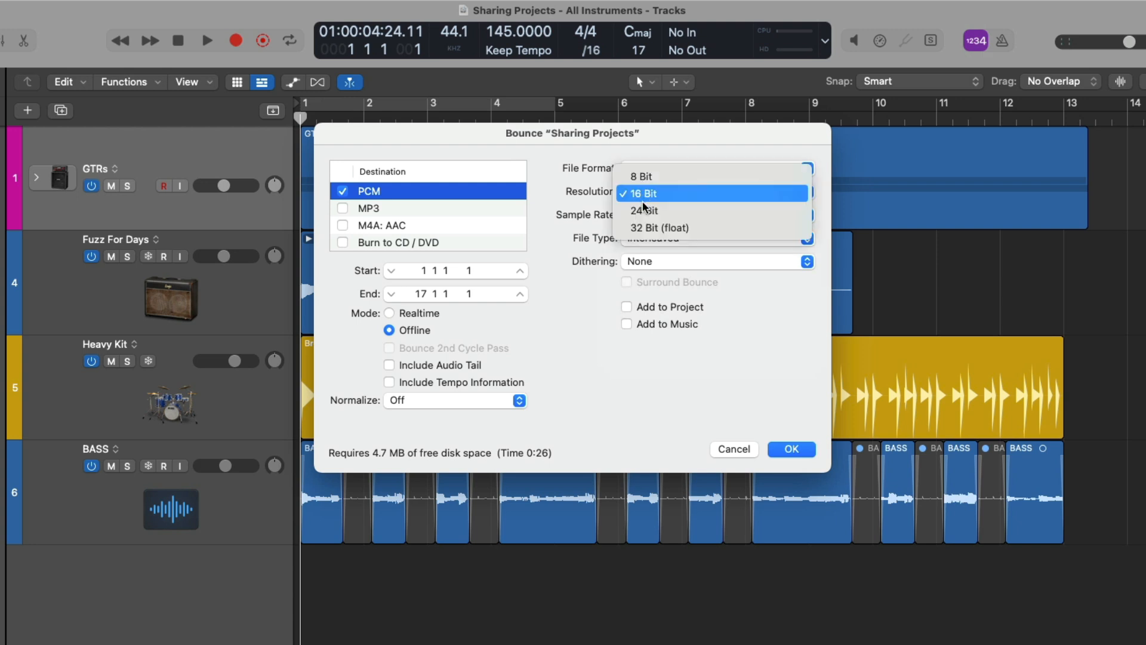
{"action": "left_click", "coordinate": [643, 211]}
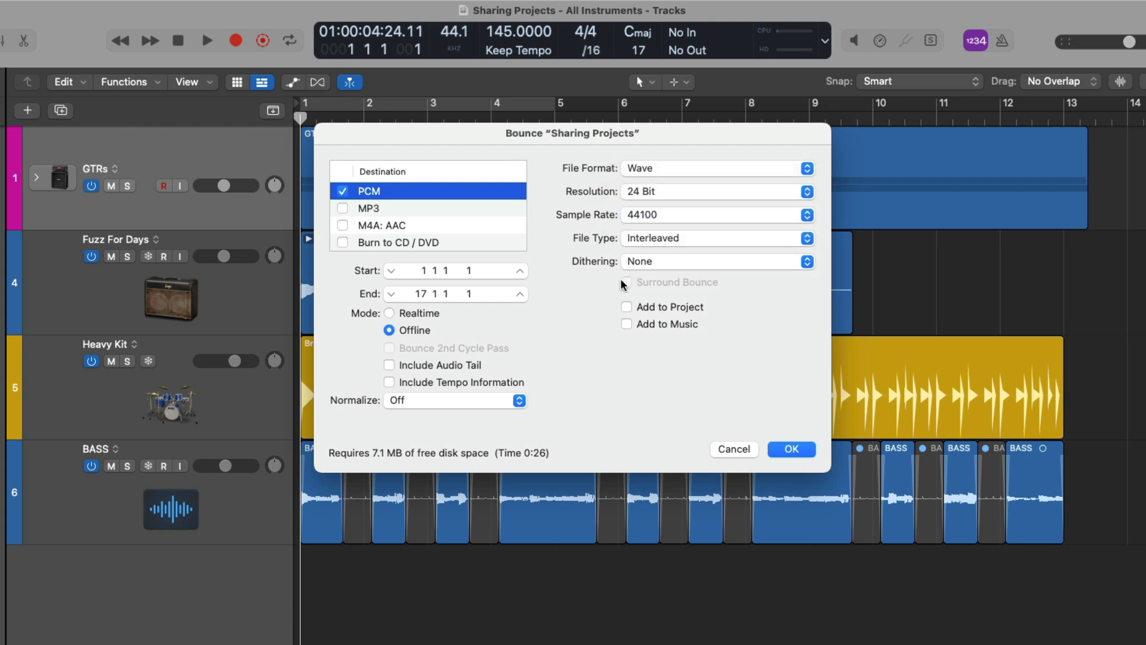
Try POW-r #1 (Dithering) for the 24 Bit bounce and set dithering back to None
{"action": "left_click", "coordinate": [643, 259]}
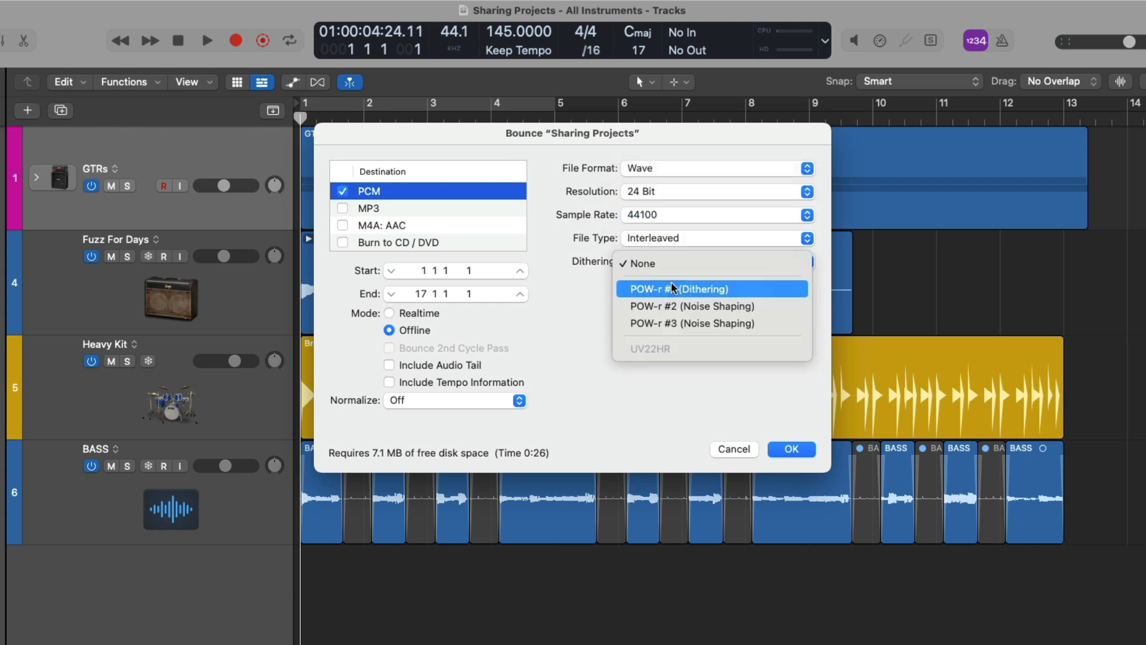
{"action": "left_click", "coordinate": [740, 290]}
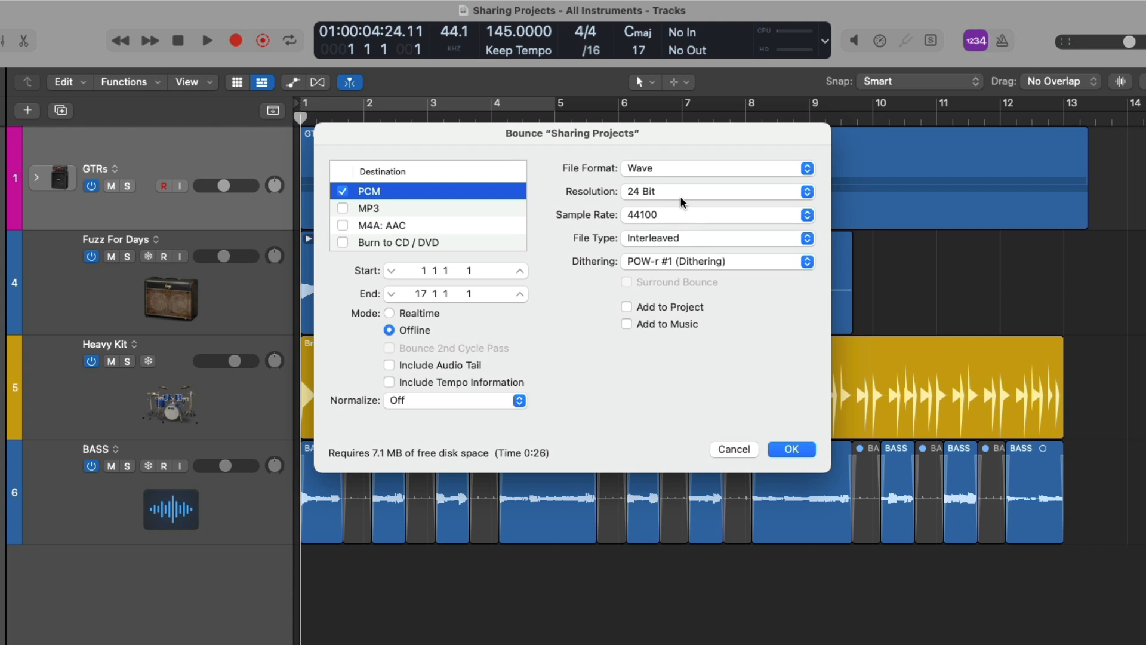
{"action": "left_click", "coordinate": [667, 264]}
{"action": "left_click", "coordinate": [650, 242]}
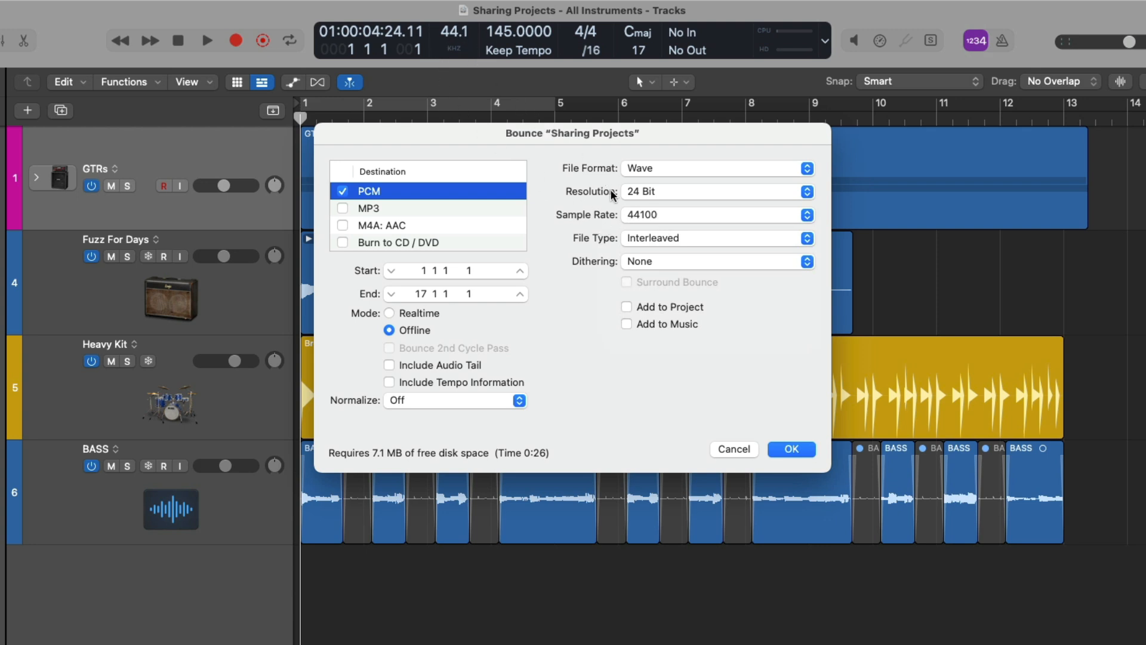
Review the resolution choices, keep 24 Bit and set dithering to POW-r #1 (Dithering)
{"action": "left_click", "coordinate": [658, 189]}
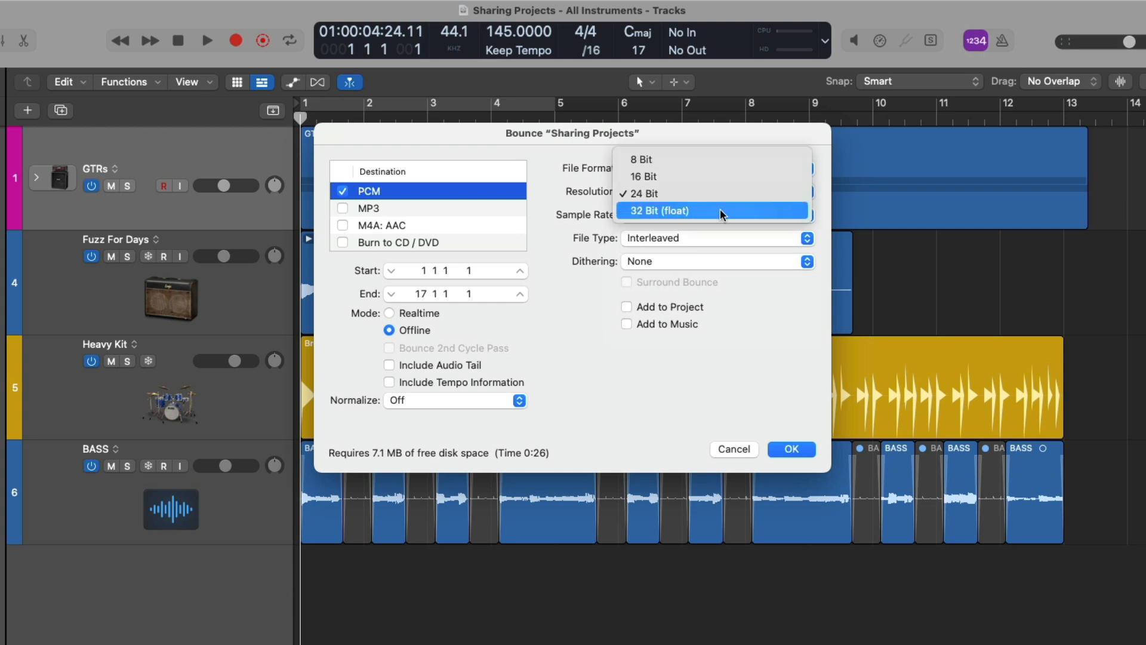
{"action": "left_click", "coordinate": [597, 279]}
{"action": "left_click", "coordinate": [637, 261]}
{"action": "left_click", "coordinate": [639, 289]}
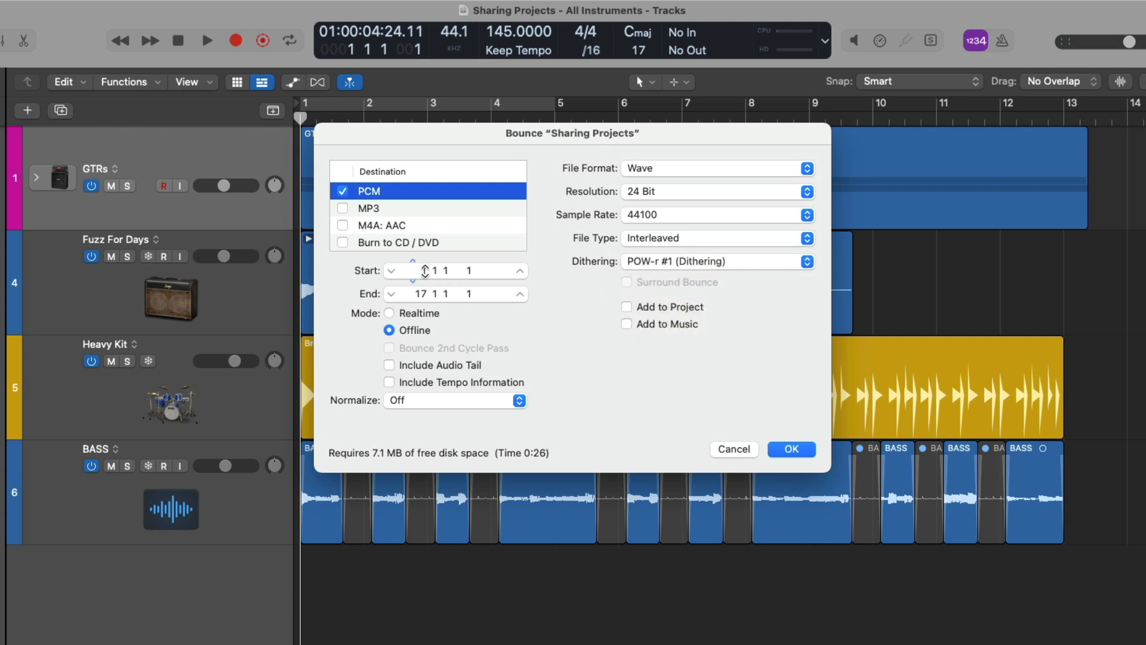
Examine the bounce range against the ruler by moving the bounce dialog clear of the tracks, and cancel the bounce
{"action": "mouse_move", "coordinate": [428, 269]}
{"action": "left_mouse_down"}
{"action": "mouse_move", "coordinate": [422, 248]}
{"action": "mouse_move", "coordinate": [412, 276]}
{"action": "left_mouse_up"}
{"action": "left_click_drag", "start_coordinate": [421, 134], "coordinate": [422, 501]}
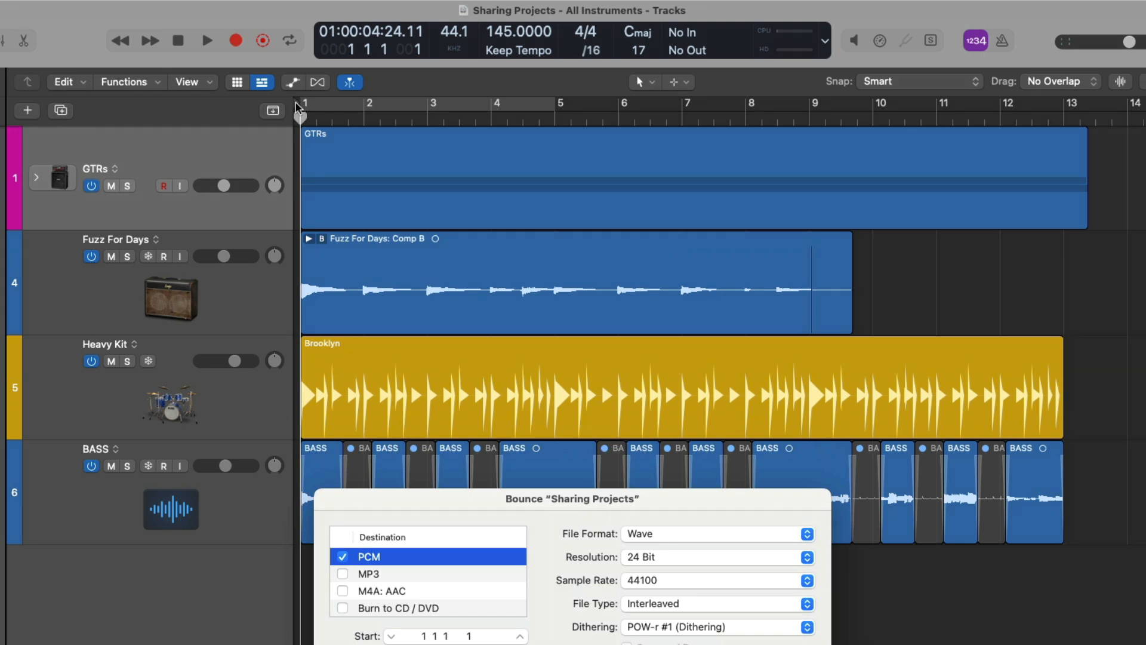
{"action": "key", "text": "Escape"}
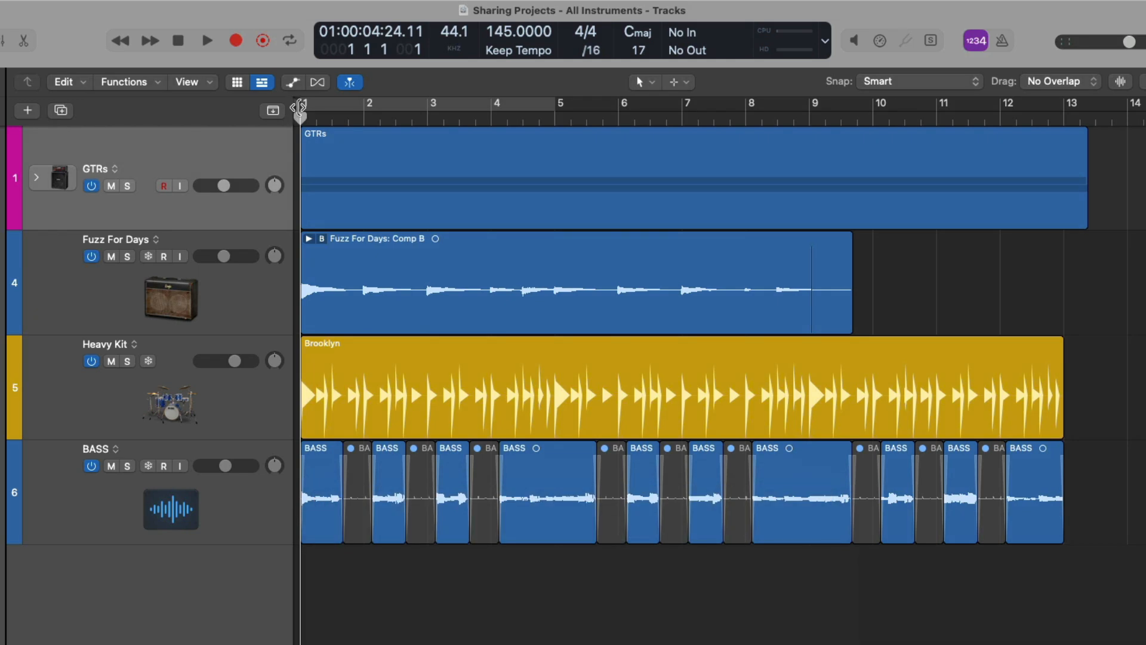
Try to move the project start marker along the ruler
{"action": "left_click_drag", "start_coordinate": [298, 104], "coordinate": [402, 104]}
{"action": "mouse_move", "coordinate": [295, 105]}
{"action": "left_mouse_down"}
{"action": "mouse_move", "coordinate": [326, 104]}
{"action": "mouse_move", "coordinate": [283, 106]}
{"action": "left_mouse_up"}
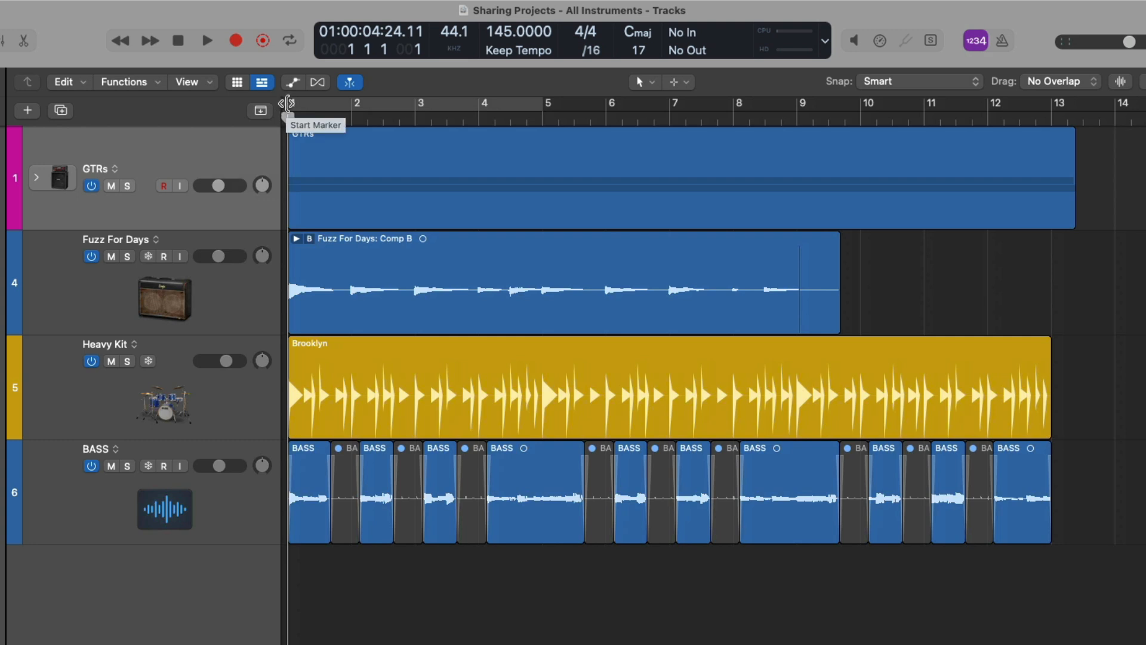
{"action": "mouse_move", "coordinate": [286, 104]}
{"action": "left_mouse_down"}
{"action": "mouse_move", "coordinate": [200, 109]}
{"action": "mouse_move", "coordinate": [224, 108]}
{"action": "left_mouse_up"}
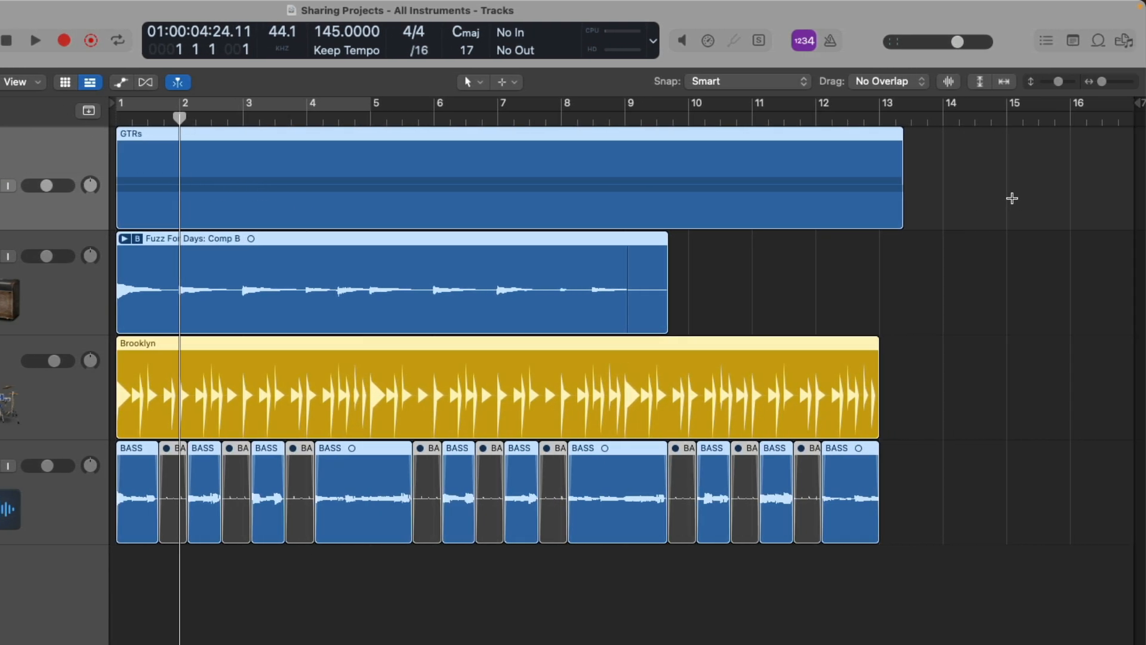
Move the project end marker to bar 14 and fit the regions in the Tracks area
{"action": "left_click_drag", "start_coordinate": [1137, 113], "coordinate": [832, 162]}
{"action": "mouse_move", "coordinate": [745, 177]}
{"action": "left_mouse_down"}
{"action": "mouse_move", "coordinate": [607, 184]}
{"action": "mouse_move", "coordinate": [256, 149]}
{"action": "mouse_move", "coordinate": [490, 147]}
{"action": "left_mouse_up"}
{"action": "key", "text": "z"}
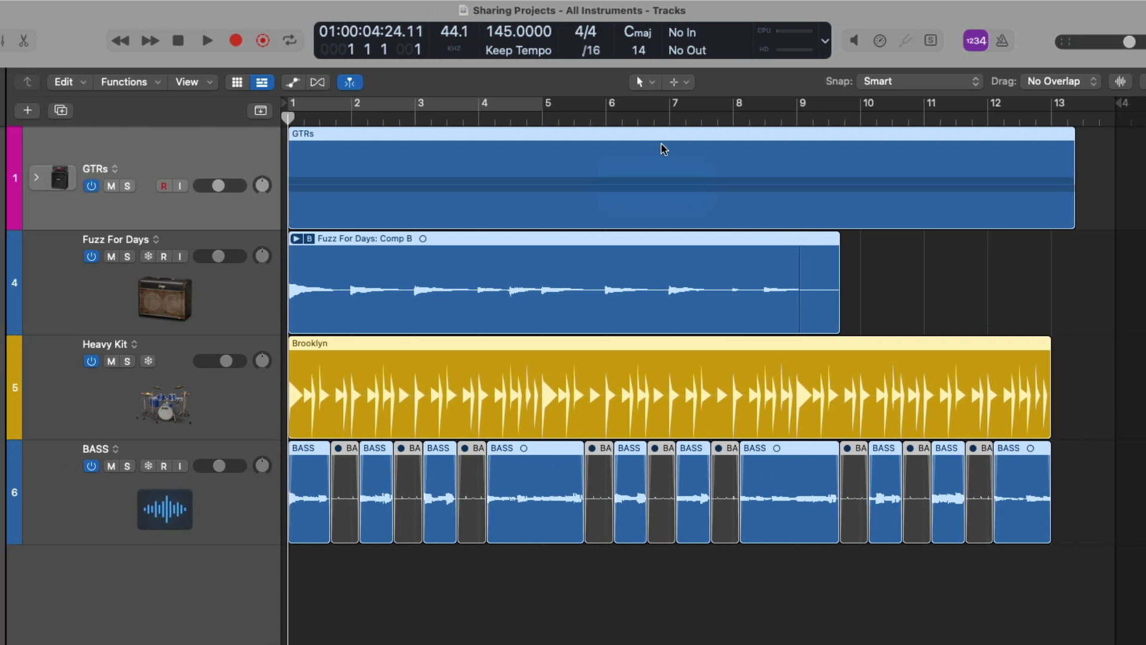
Try bar 14 as the bounce's End position and cancel the bounce
{"action": "key", "text": "super+b"}
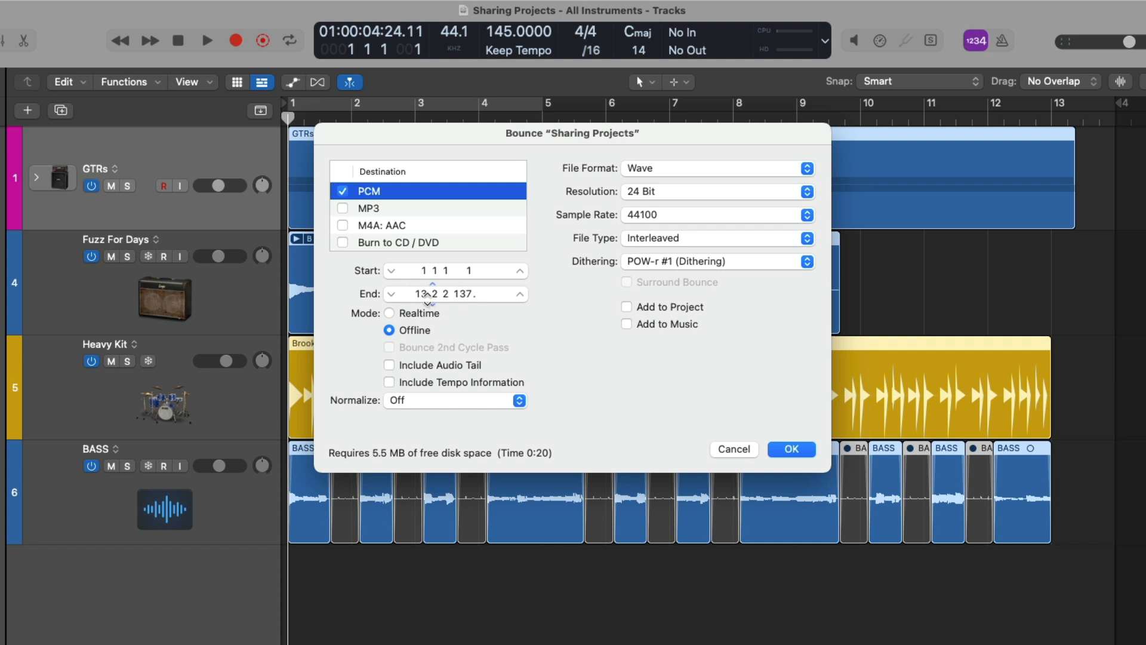
{"action": "double_click", "coordinate": [424, 294]}
{"action": "type", "text": "14"}
{"action": "key", "text": "Return"}
{"action": "key", "text": "Escape"}
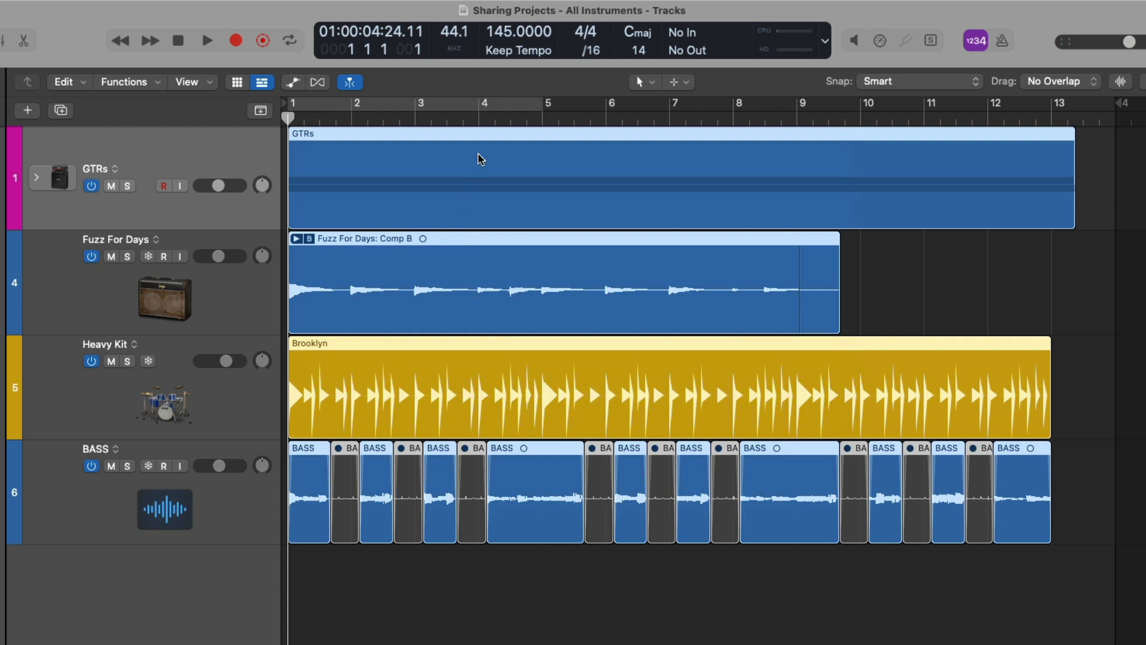
Enable the cycle area from bar 1 to bar 5 and open the bounce settings, keeping the ruler in view
{"action": "left_click", "coordinate": [485, 108]}
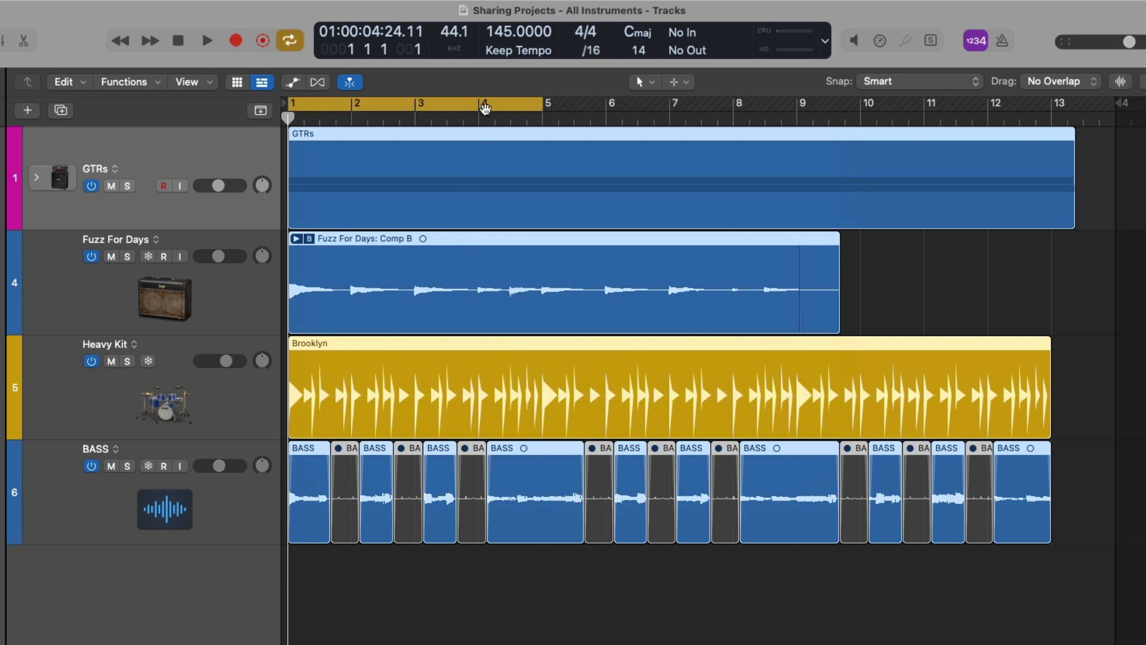
{"action": "key", "text": "super+b"}
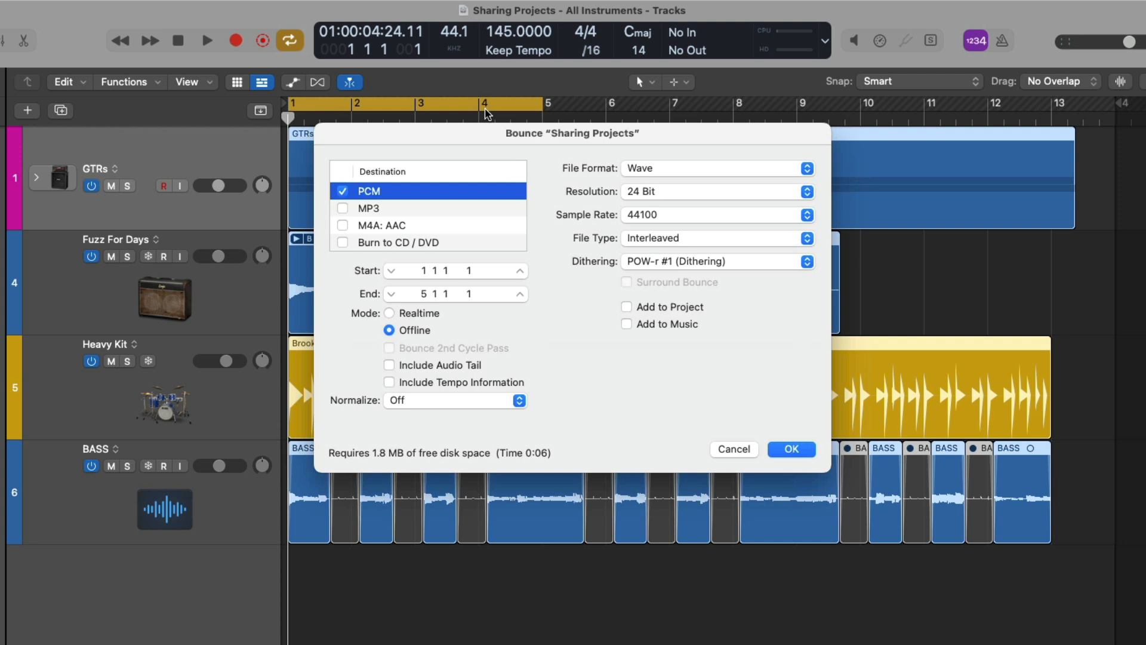
{"action": "left_click_drag", "start_coordinate": [483, 148], "coordinate": [559, 312]}
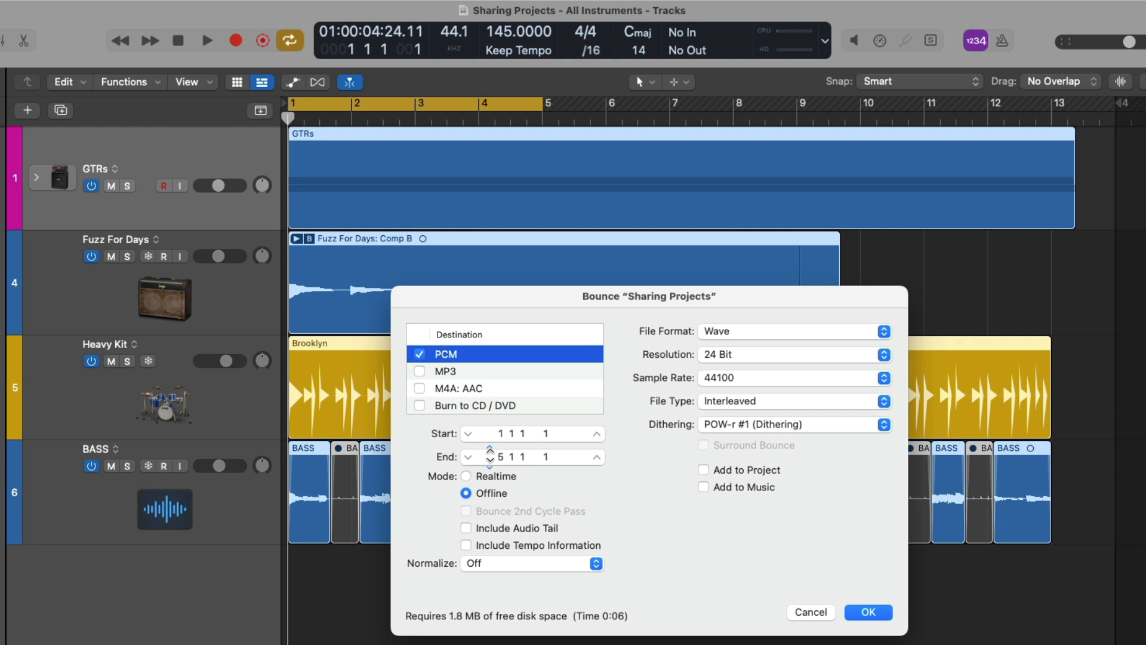
Bounce the cycled section in Realtime mode and save it as Bounce 1 in the Bounces folder
{"action": "left_click", "coordinate": [513, 477]}
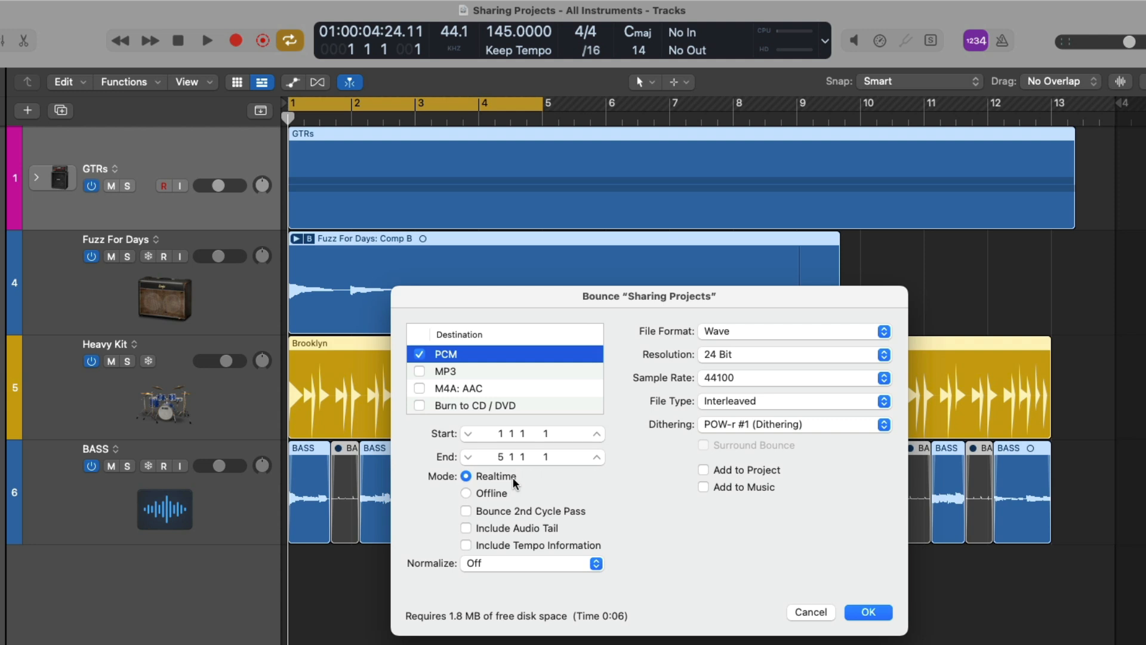
{"action": "left_click", "coordinate": [499, 493]}
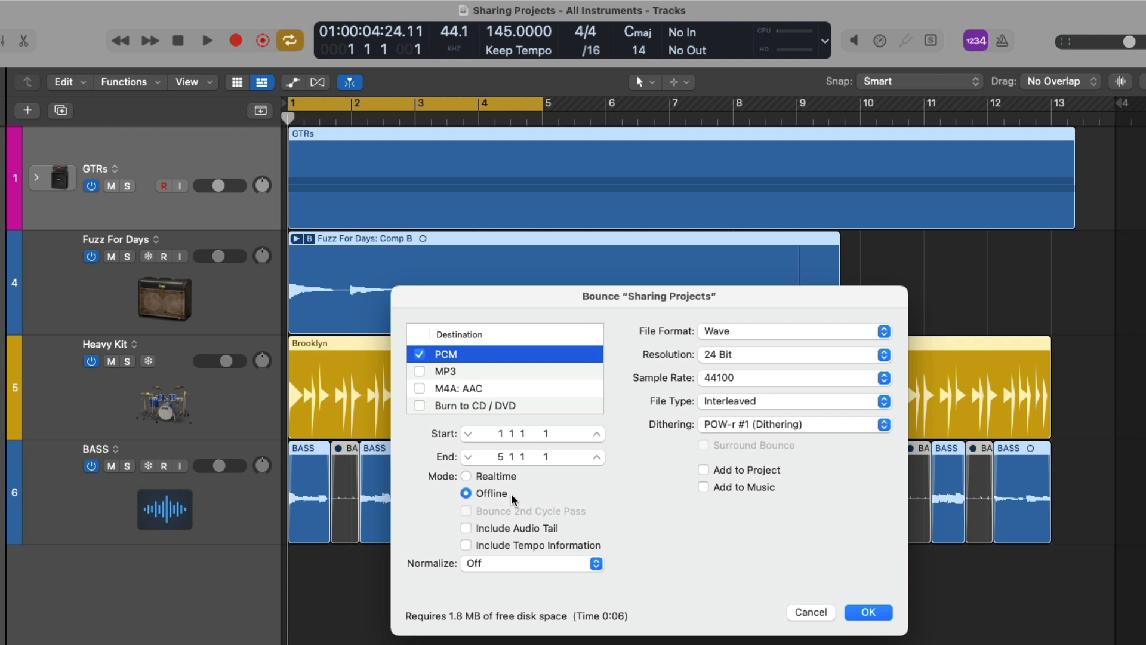
{"action": "left_click", "coordinate": [513, 479]}
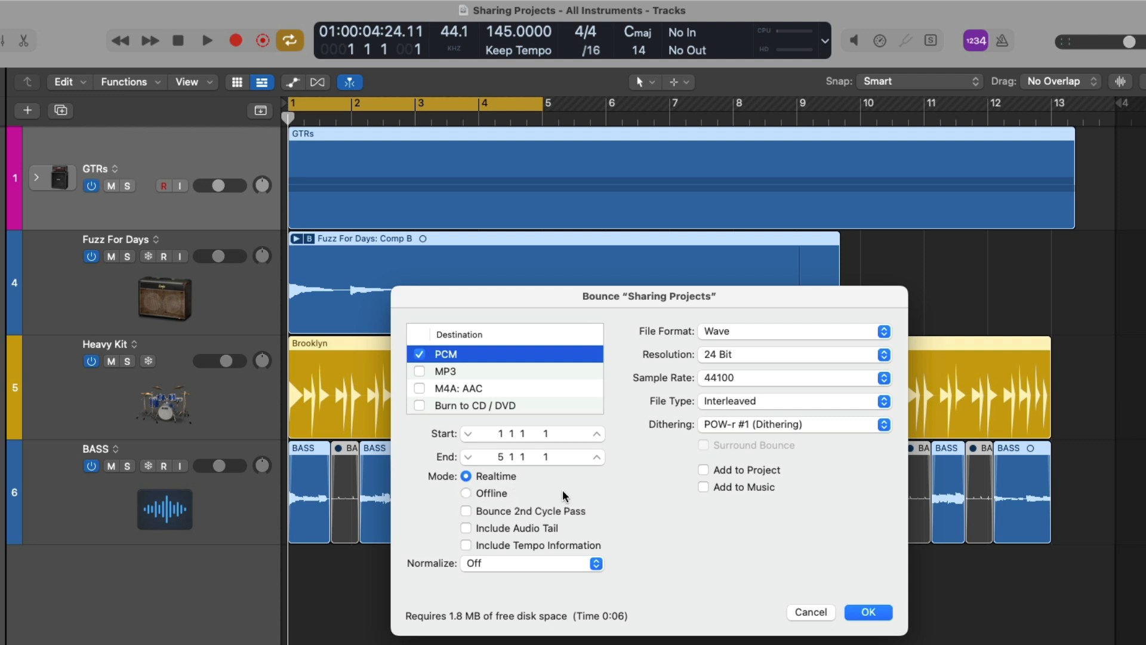
{"action": "left_click", "coordinate": [855, 613]}
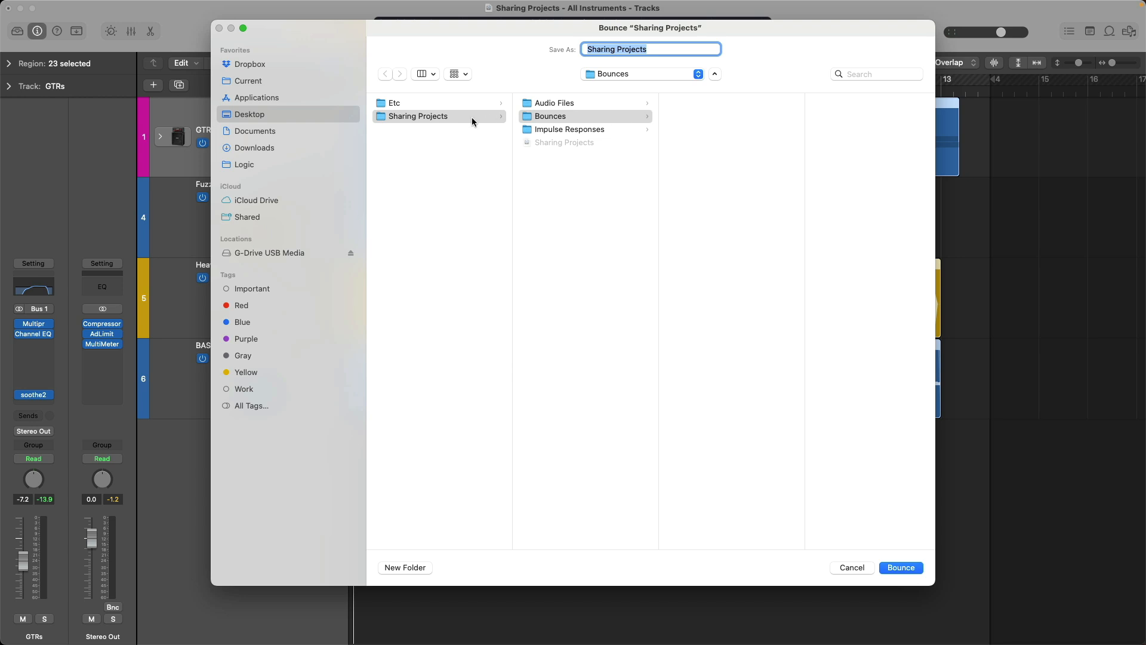
{"action": "type", "text": "Bounce 1"}
{"action": "key", "text": "Return"}
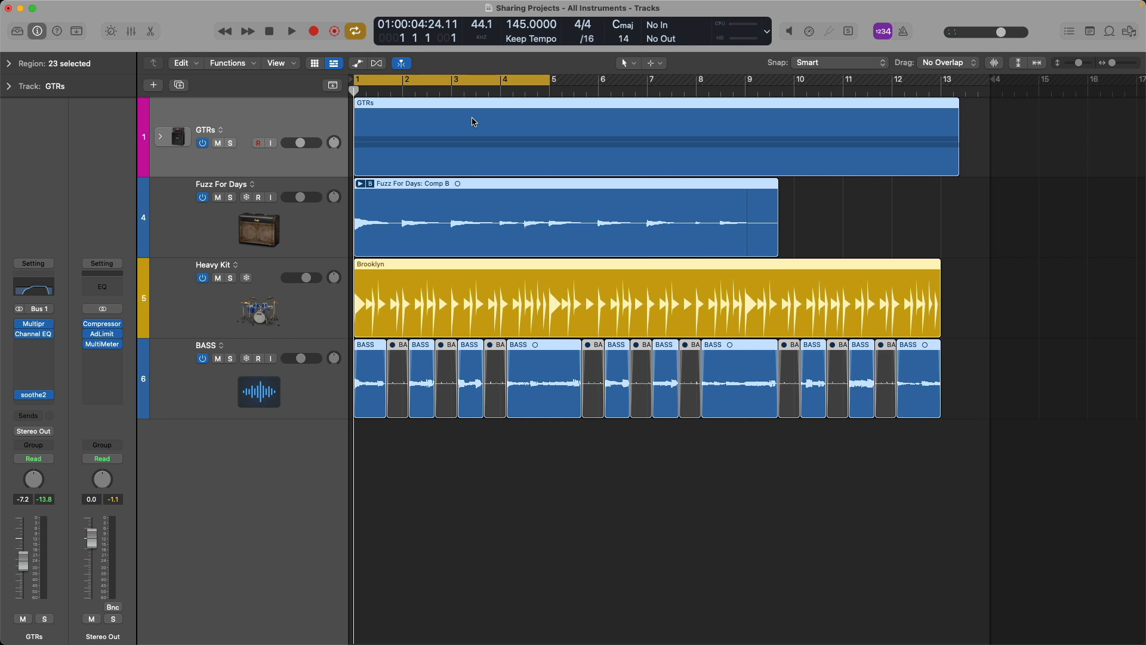
Bounce the cycled section in Offline mode and save it as Bounce 2 - offline in the Bounces folder
{"action": "key", "text": "super+b"}
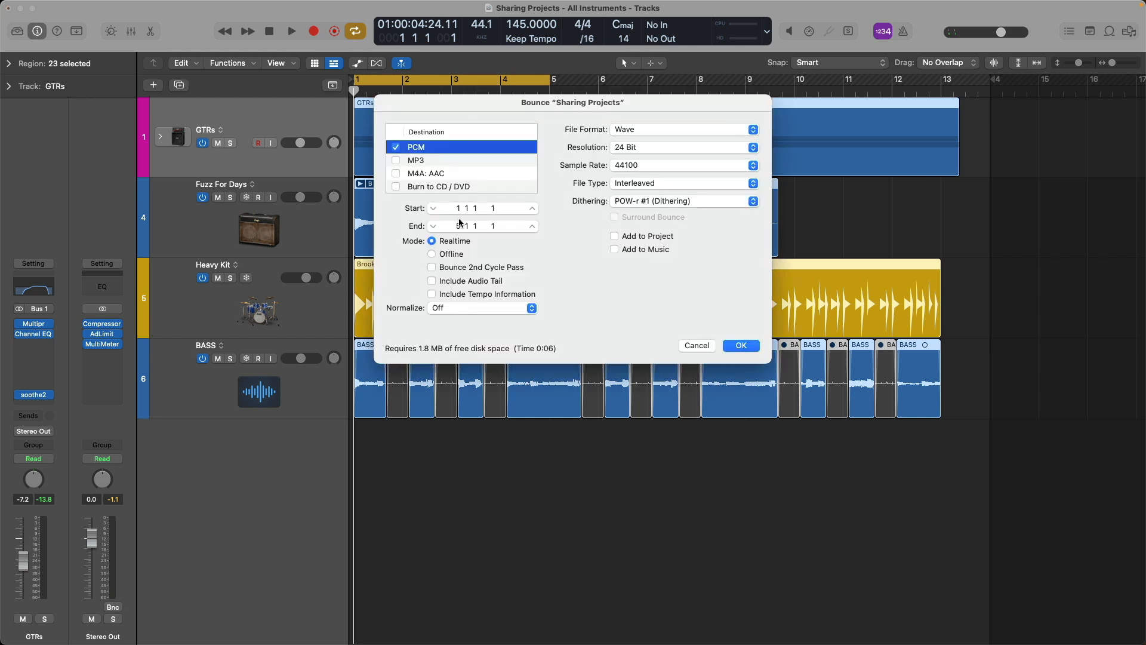
{"action": "left_click", "coordinate": [457, 253]}
{"action": "left_click", "coordinate": [734, 345]}
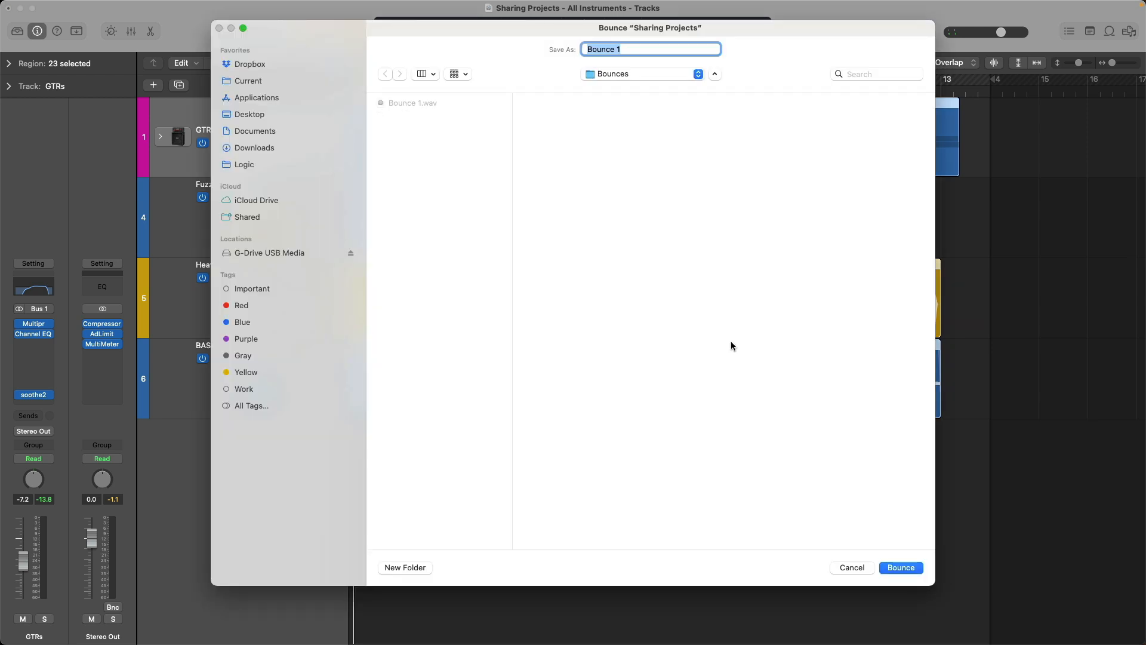
{"action": "key", "text": "Right"}
{"action": "key", "text": "BackSpace"}
{"action": "type", "text": "2 - offline"}
{"action": "key", "text": "Return"}
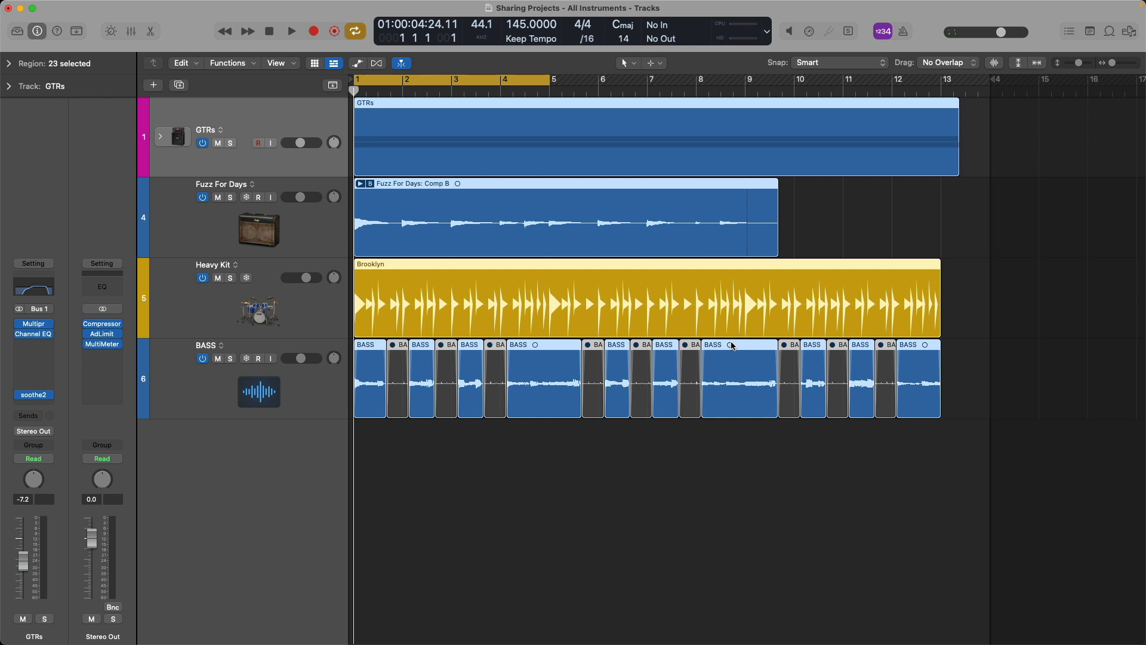
Switch to Finder and rename Bounce 1.wav in the Sharing Projects Bounces folder as Bounce 1 - realtime
{"action": "key", "text": "super+Tab"}
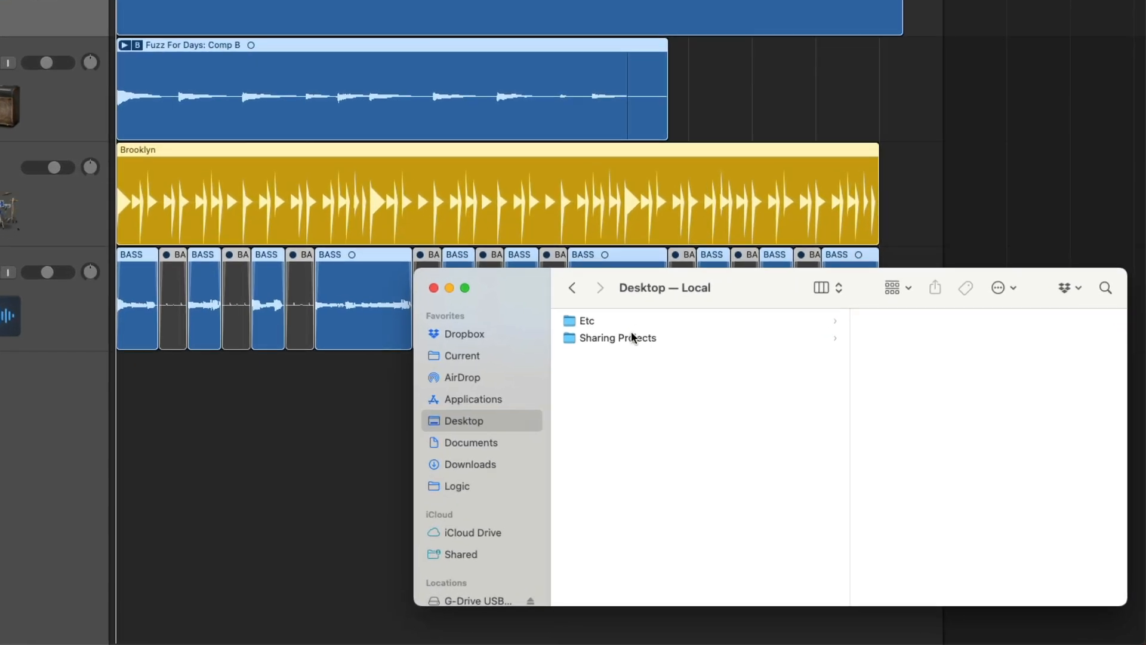
{"action": "left_click", "coordinate": [631, 336]}
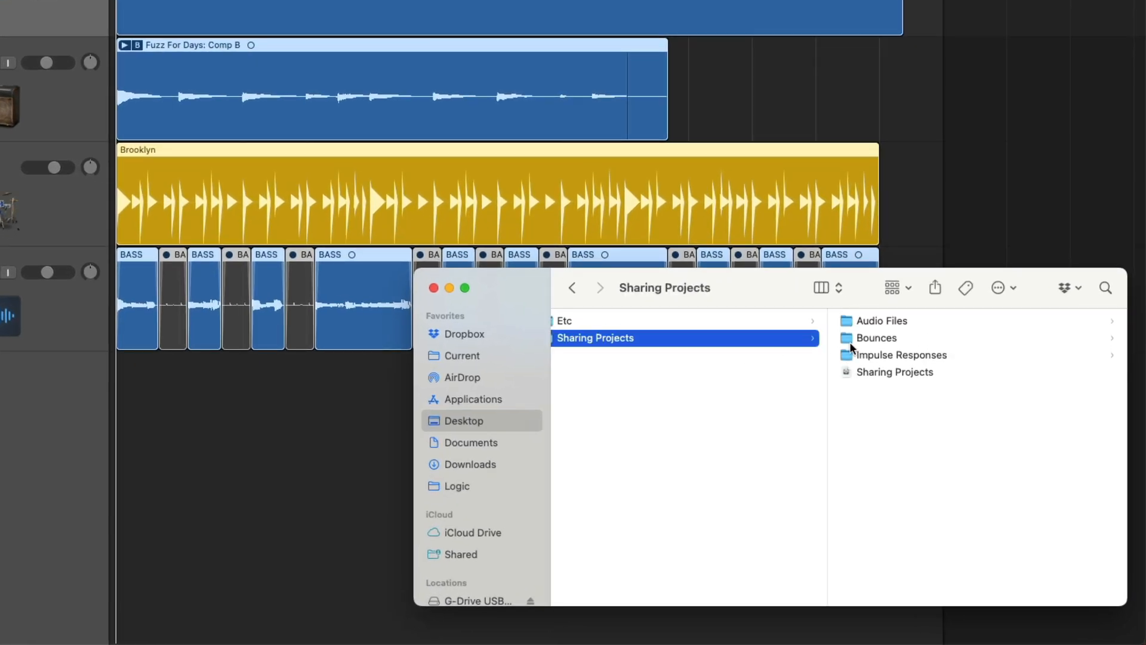
{"action": "left_click", "coordinate": [850, 342]}
{"action": "right_click", "coordinate": [866, 320]}
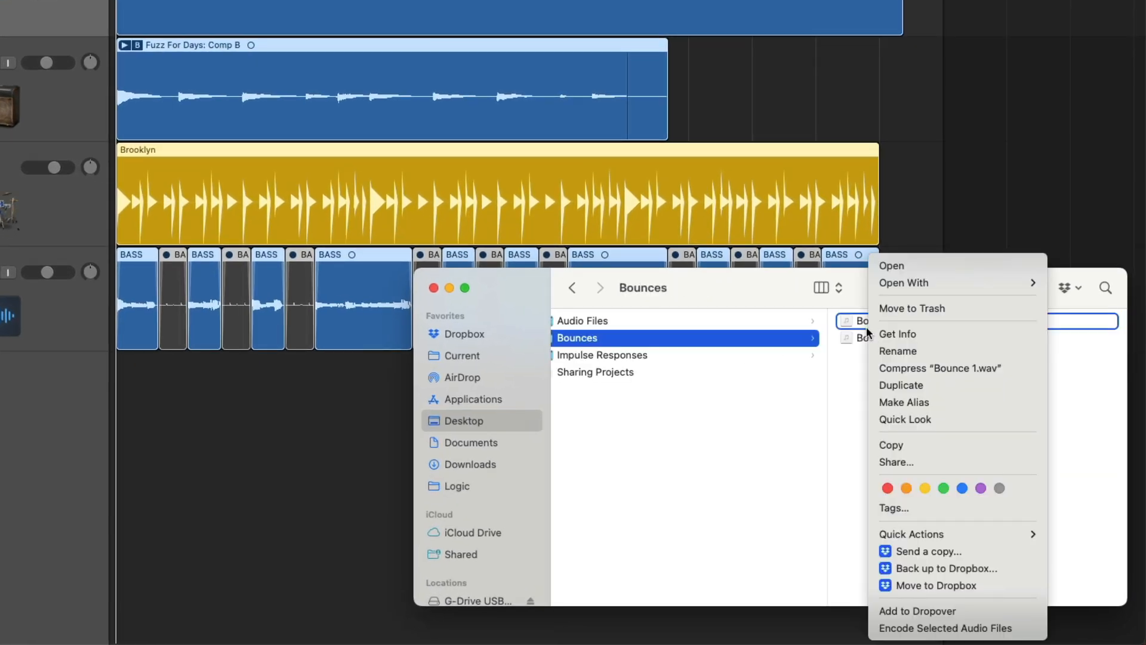
{"action": "left_click", "coordinate": [875, 348]}
{"action": "key", "text": "Right"}
{"action": "type", "text": "- realtime"}
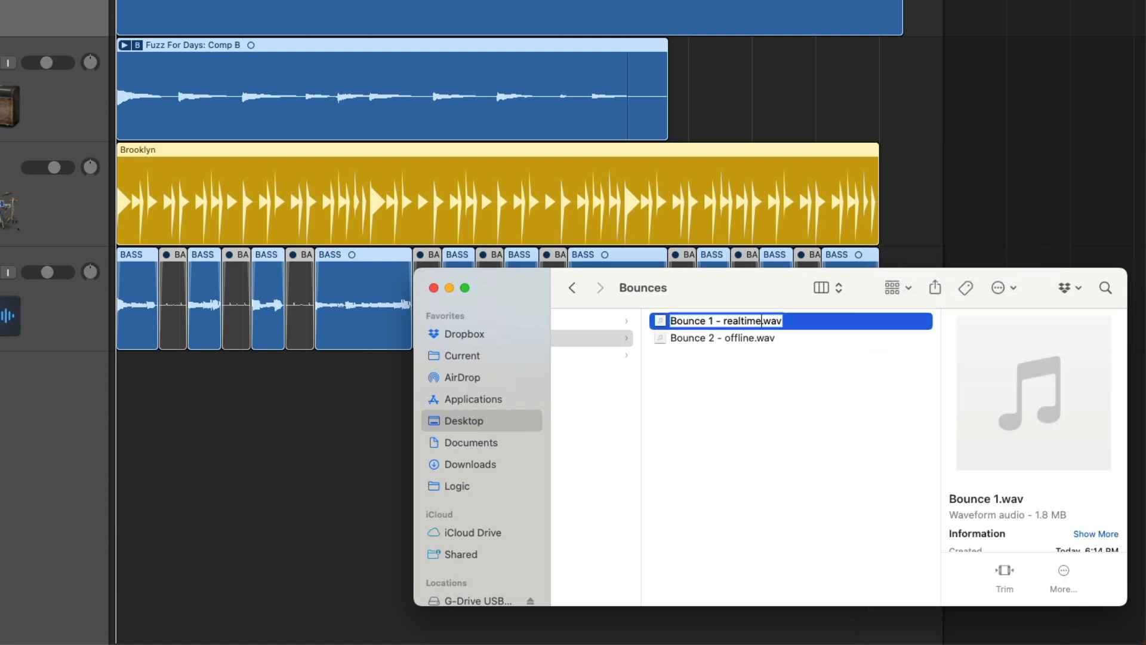
{"action": "key", "text": "Return"}
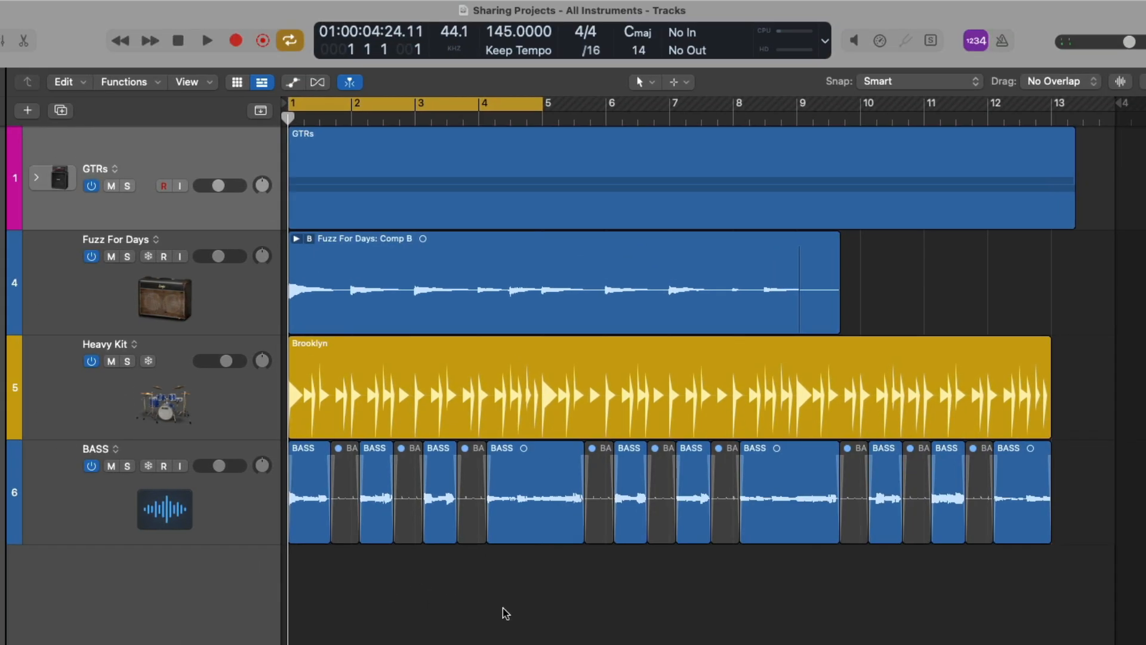
Bounce the cycled section offline with Include Audio Tail enabled and save it as Bounce 3 - audio tail
{"action": "key", "text": "super+b"}
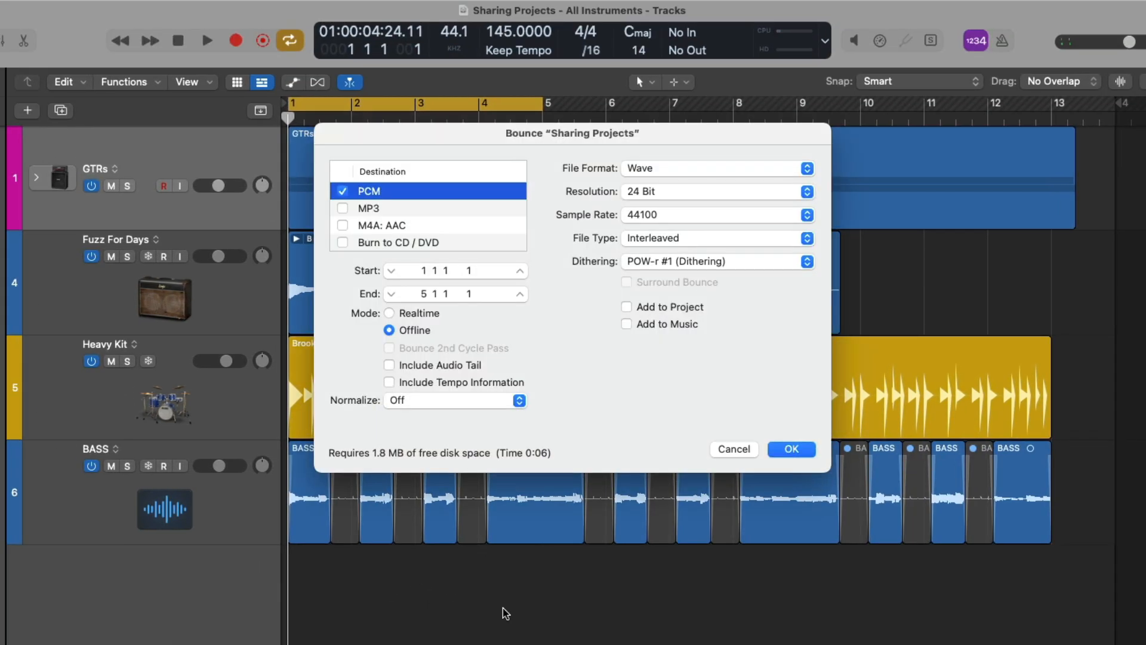
{"action": "left_click", "coordinate": [481, 369]}
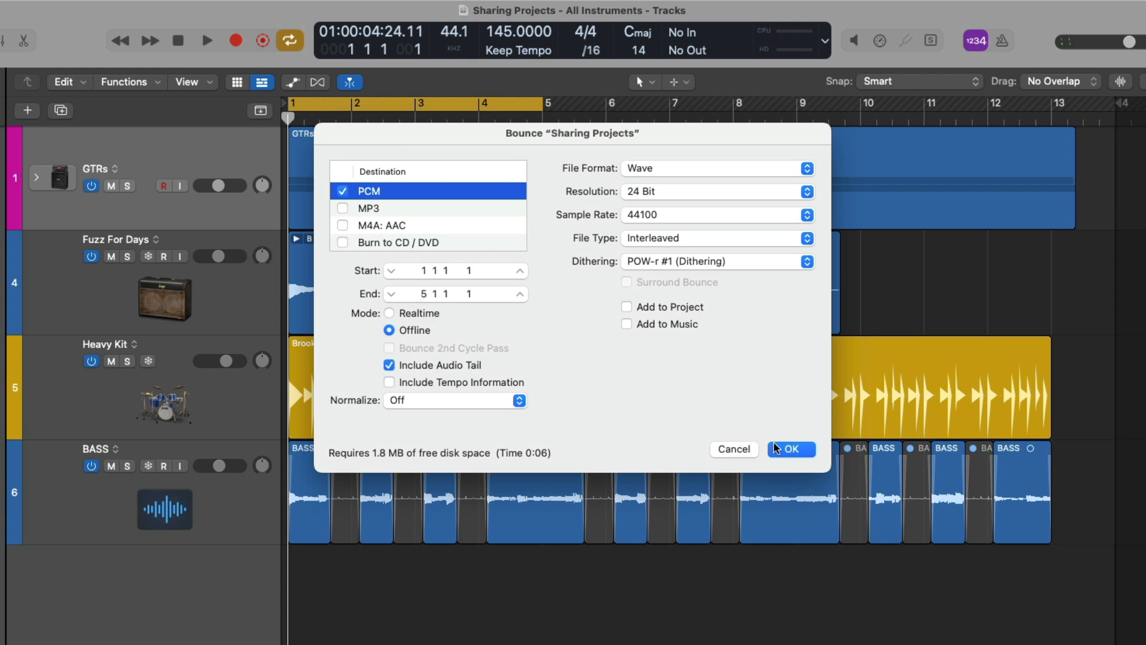
{"action": "left_click", "coordinate": [788, 449]}
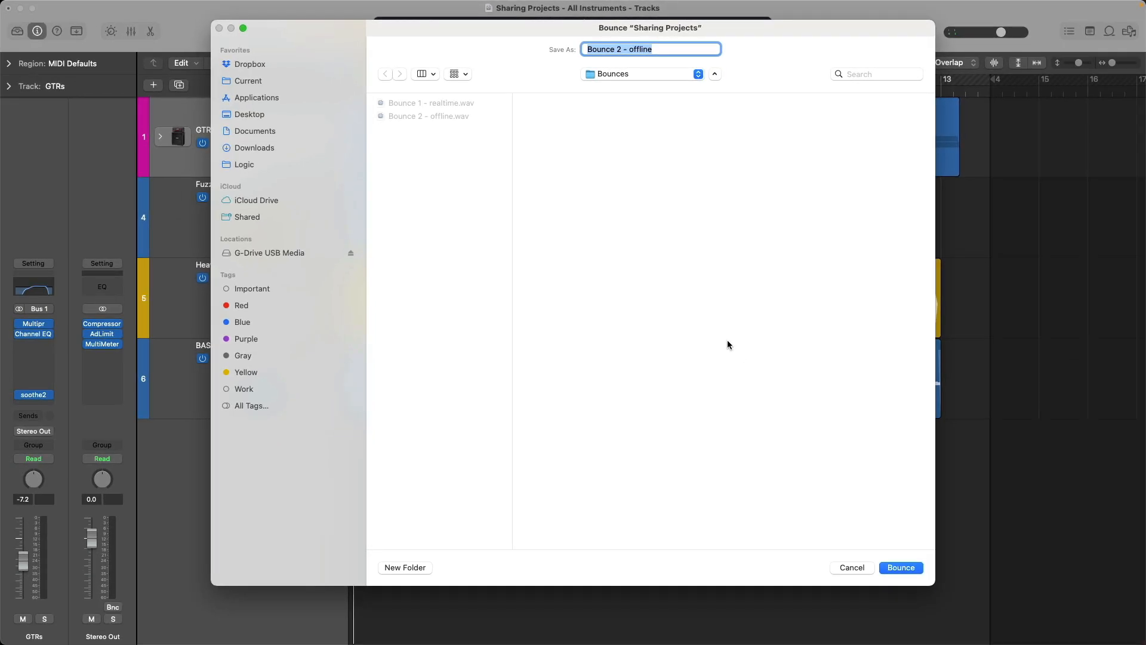
{"action": "key", "text": "Right"}
{"action": "key", "text": "BackSpace"}
{"action": "key", "text": "BackSpace"}
{"action": "key", "text": "BackSpace"}
{"action": "key", "text": "BackSpace"}
{"action": "key", "text": "BackSpace"}
{"action": "key", "text": "BackSpace"}
{"action": "key", "text": "BackSpace"}
{"action": "type", "text": "audio tail"}
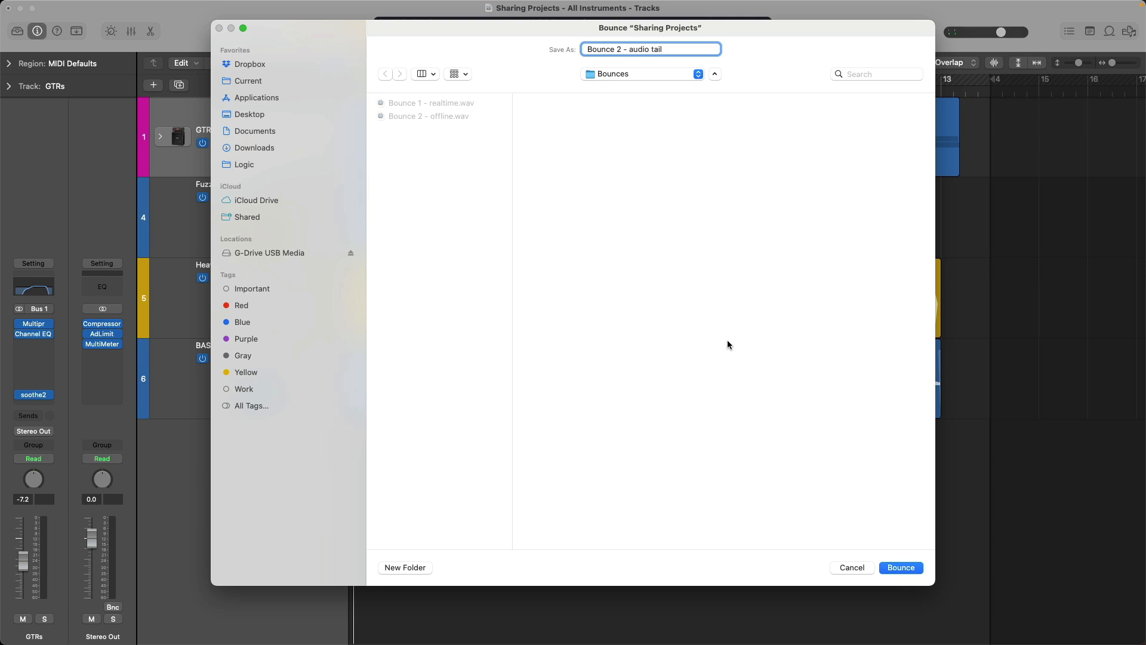
{"action": "key", "text": "BackSpace"}
{"action": "type", "text": "3"}
{"action": "key", "text": "Return"}
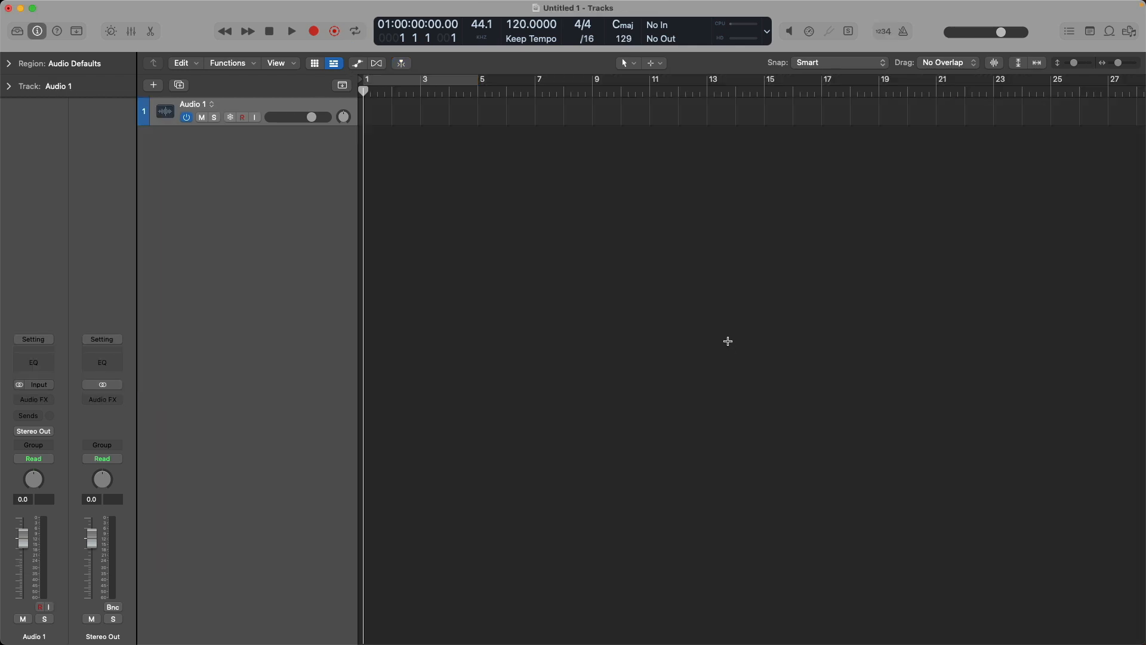
Add the three bounce files from Finder to new tracks at bar 1 and delete the empty Audio 1 track
{"action": "key", "text": "super+Tab"}
{"action": "left_click_drag", "start_coordinate": [824, 459], "coordinate": [365, 191]}
{"action": "left_click", "coordinate": [503, 153]}
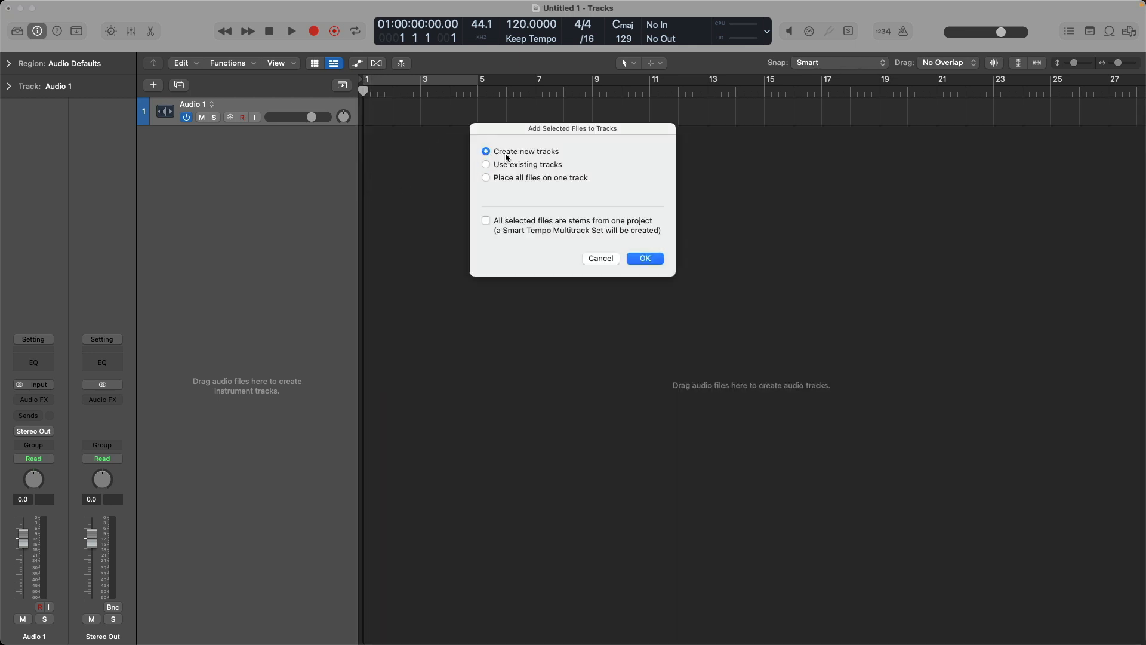
{"action": "left_click", "coordinate": [643, 263]}
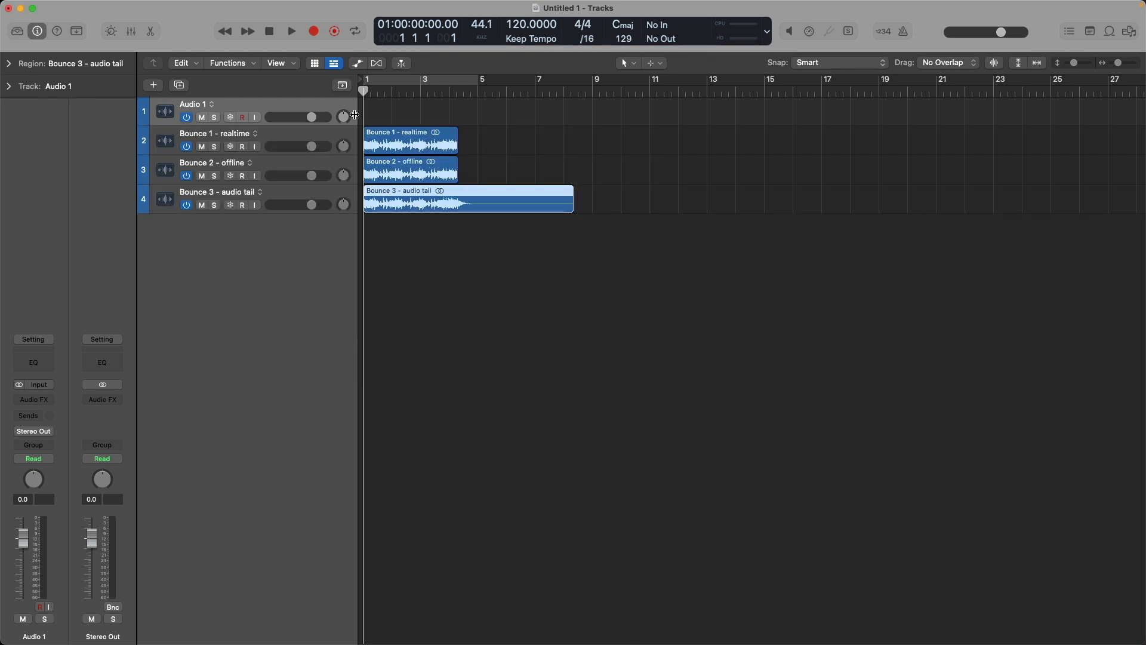
{"action": "left_click", "coordinate": [348, 109]}
{"action": "key", "text": "super+BackSpace"}
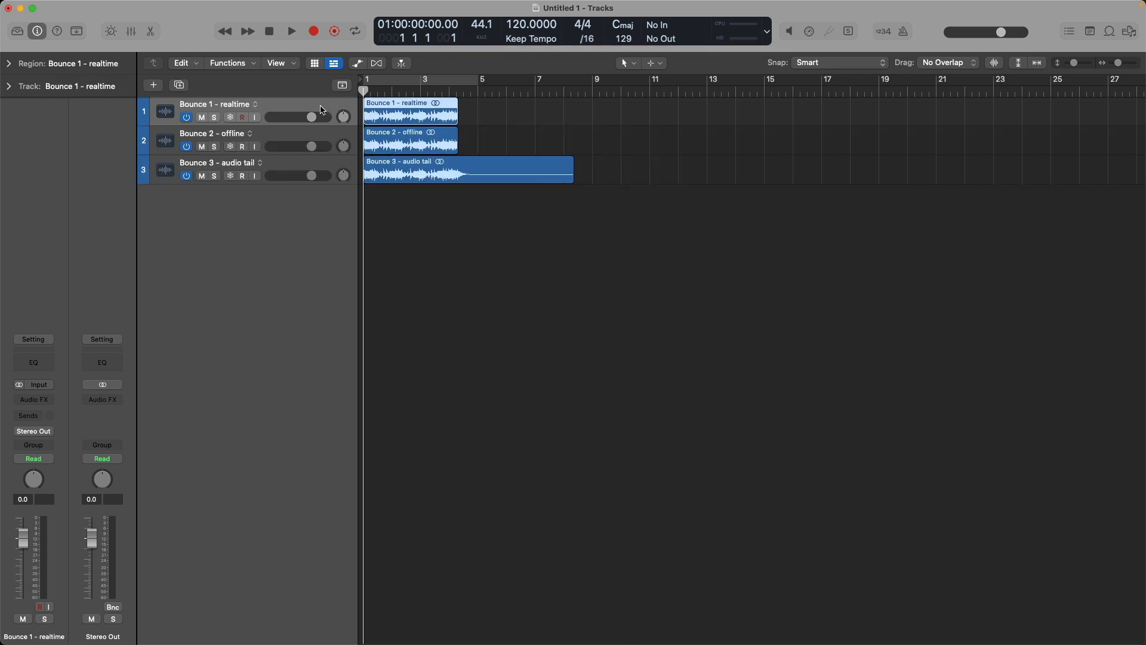
Audition the Bounce 1 - realtime track in solo
{"action": "left_click", "coordinate": [214, 117]}
{"action": "key", "text": "space"}
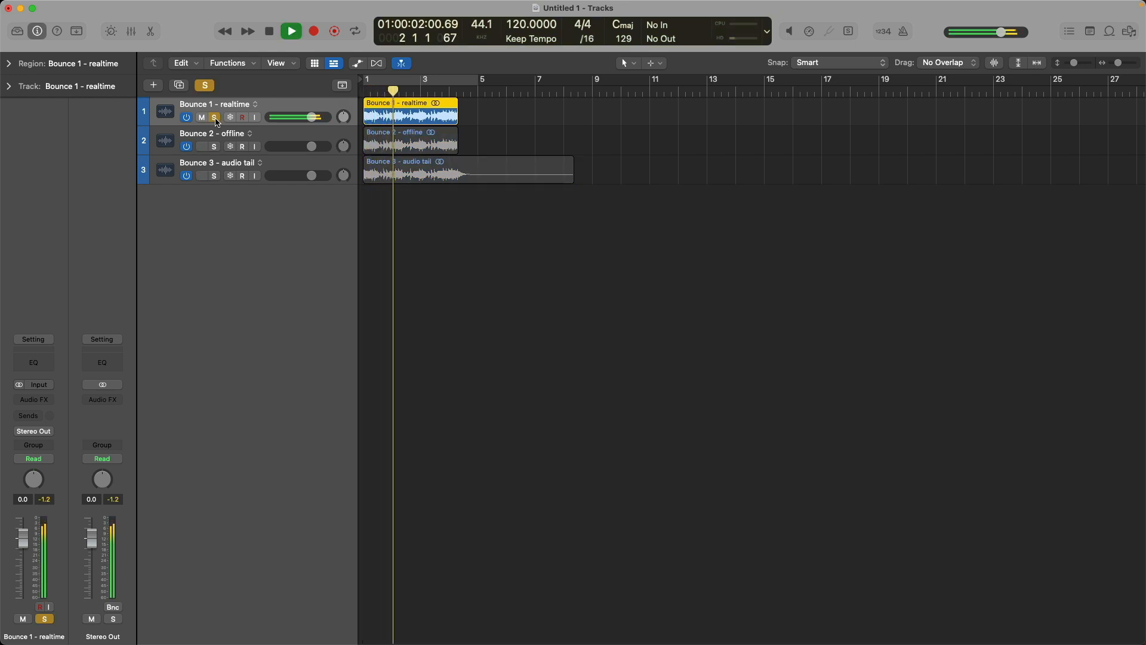
{"action": "key", "text": "space"}
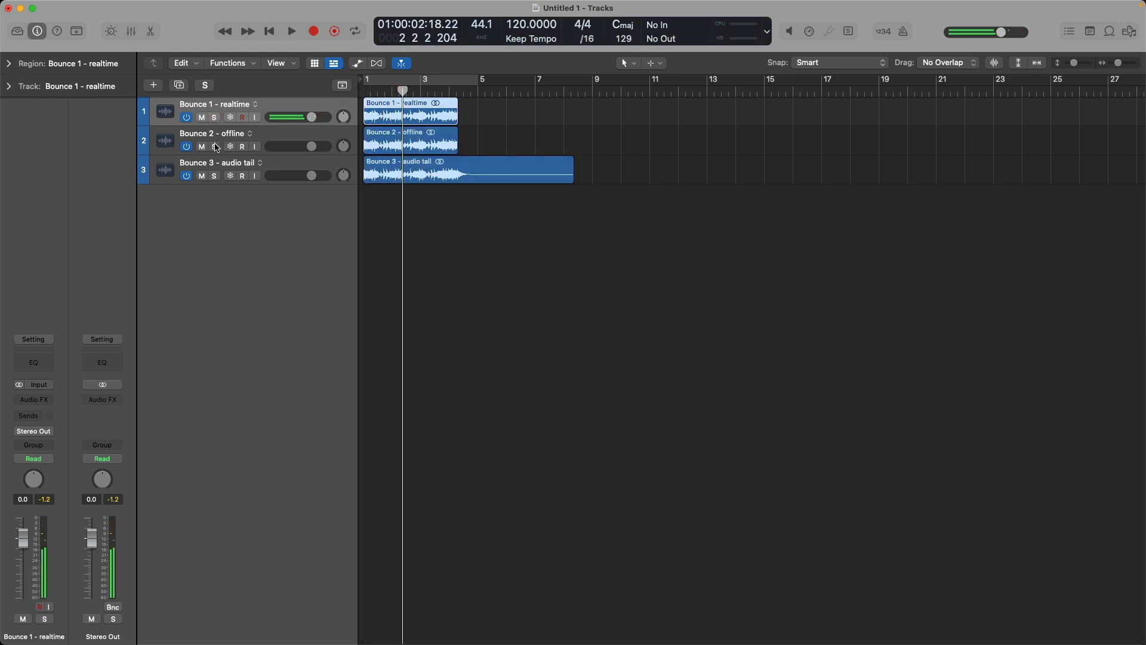
Audition the Bounce 2 - offline track in solo from the project start through its end, with the region endings enlarged
{"action": "left_click", "coordinate": [217, 147]}
{"action": "key", "text": "Return"}
{"action": "key", "text": "space"}
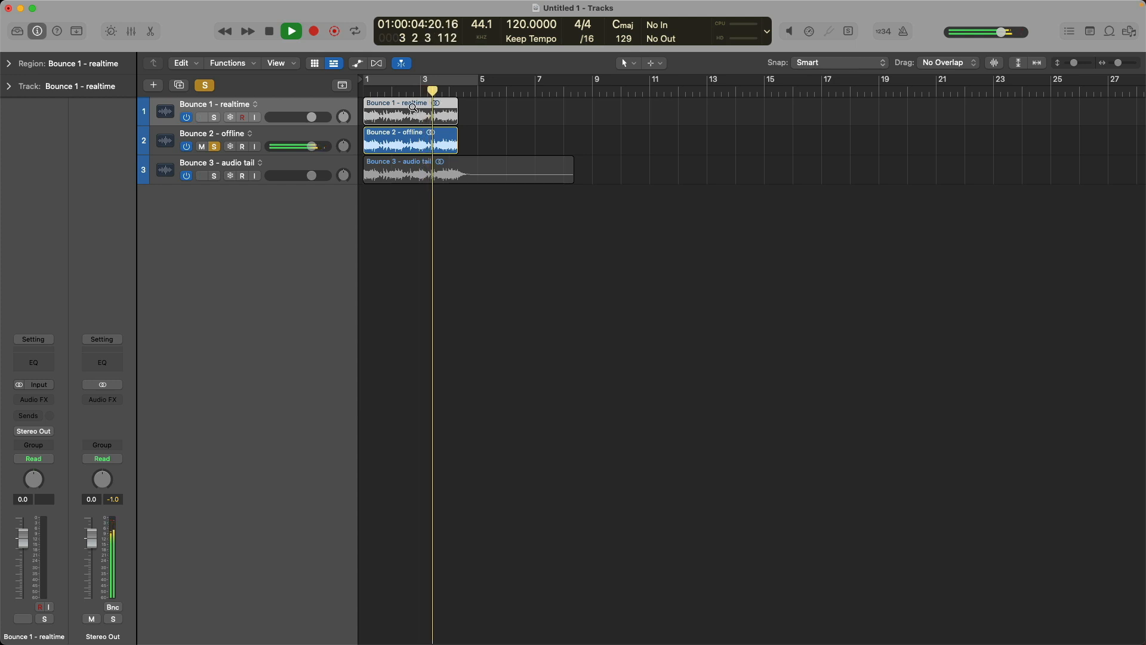
{"action": "left_click_drag", "start_coordinate": [423, 108], "coordinate": [588, 197]}
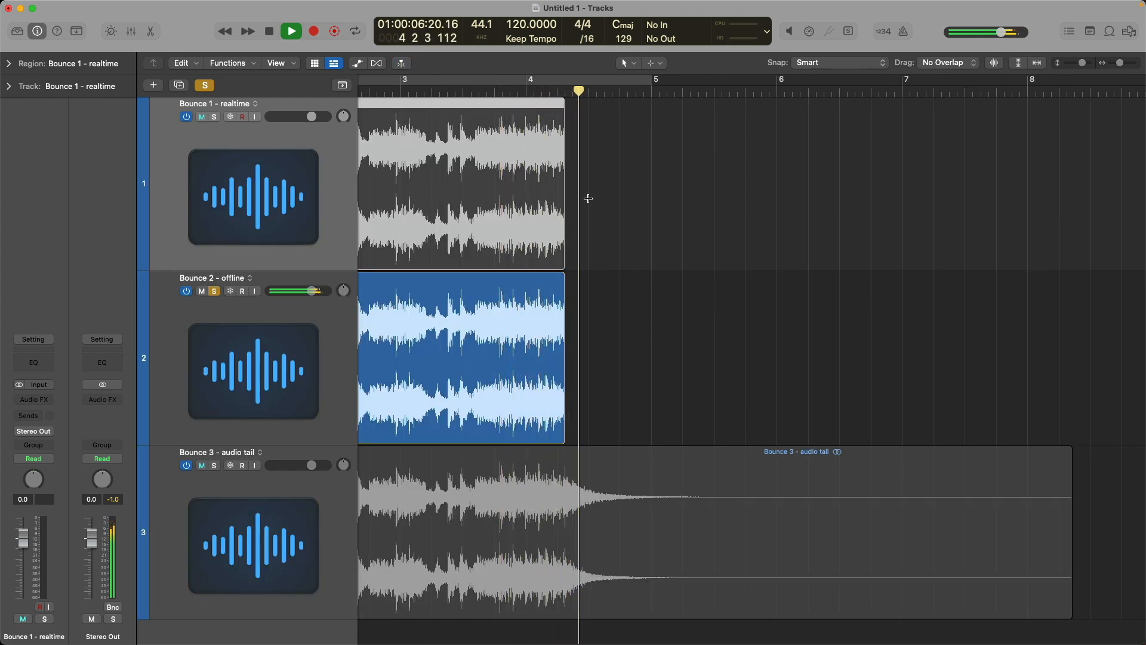
{"action": "key", "text": "space"}
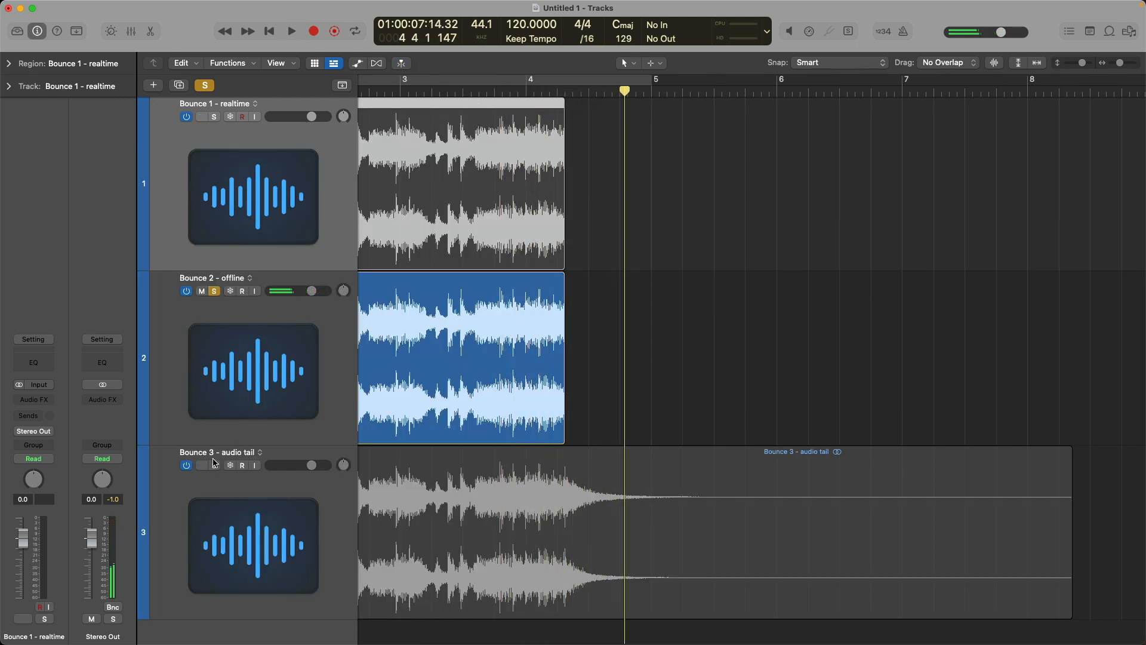
Solo the Bounce 3 - audio tail track and audition its ending from shortly after bar 3
{"action": "left_click", "coordinate": [269, 460]}
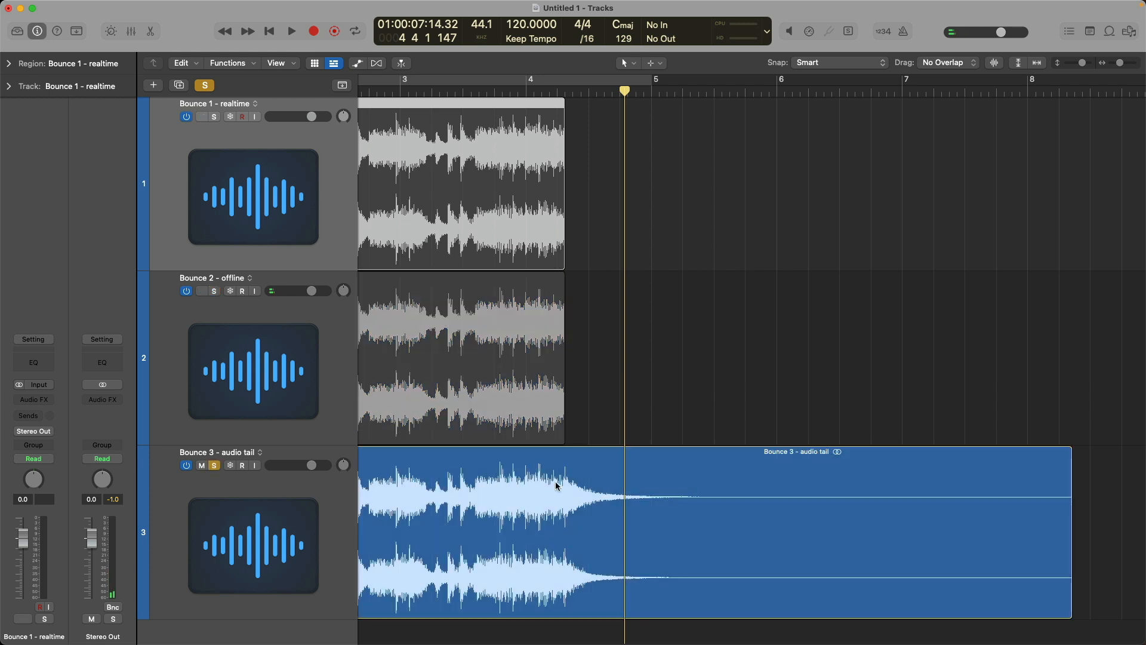
{"action": "left_click", "coordinate": [431, 91]}
{"action": "key", "text": "space"}
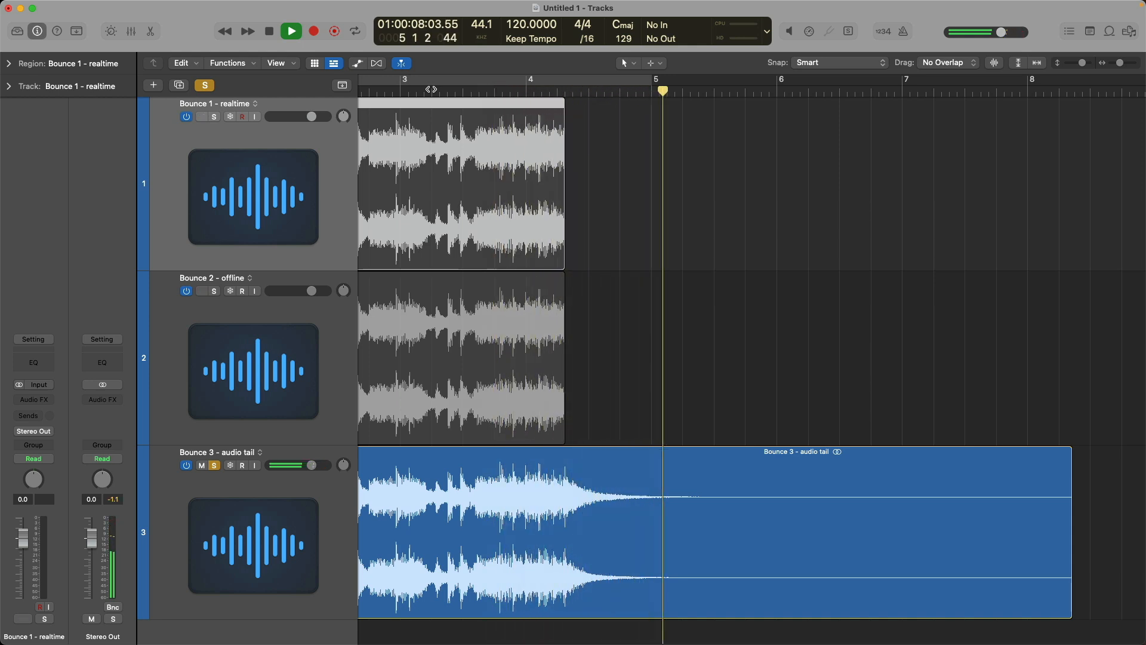
{"action": "key", "text": "space"}
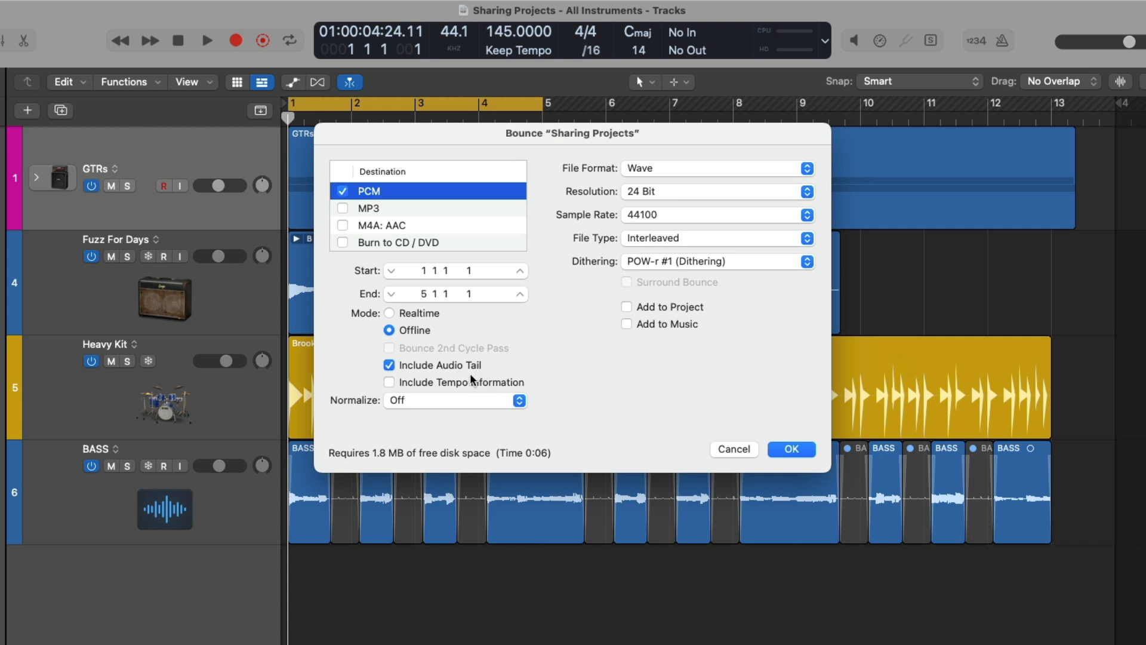
Try the Include Tempo Information option, leave it disabled, and set the bounce's Normalize option to On
{"action": "left_click", "coordinate": [468, 383]}
{"action": "left_click", "coordinate": [517, 383]}
{"action": "left_click", "coordinate": [514, 401]}
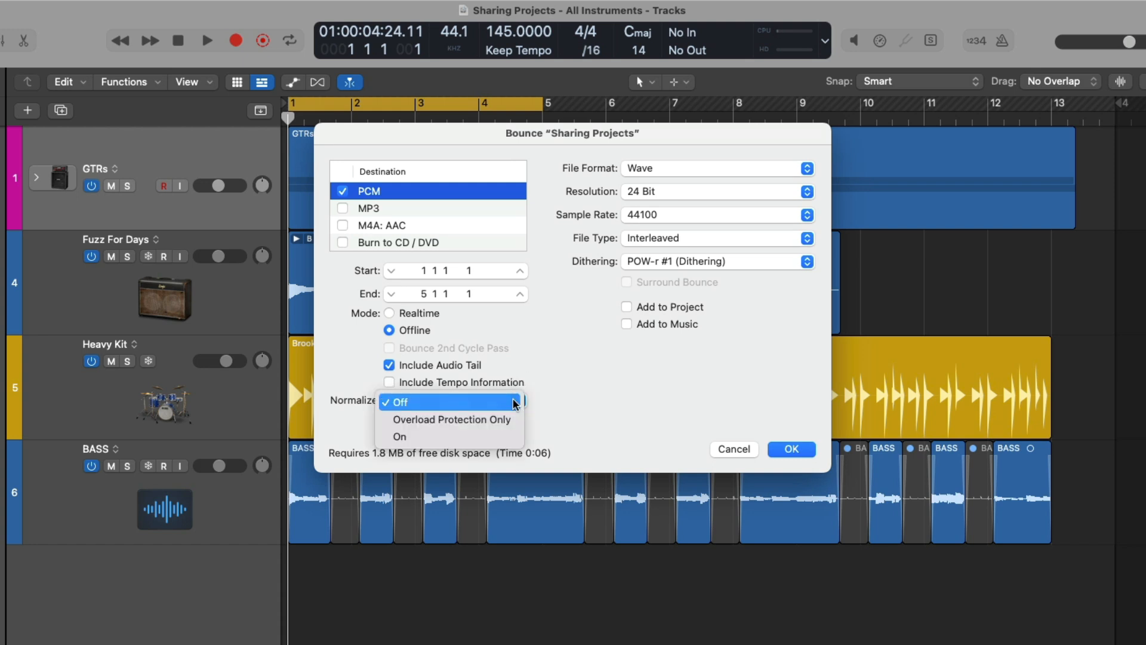
{"action": "left_click", "coordinate": [509, 444]}
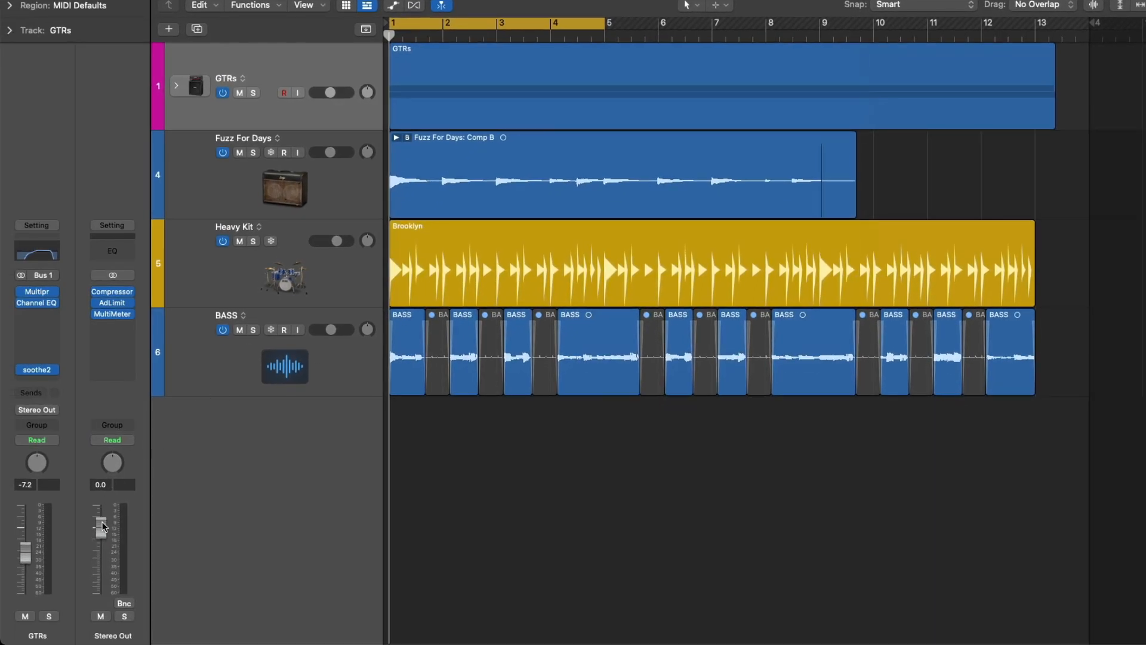
Lower the Stereo Out fader to -10.0 and bounce the cycled section with normalizing as Bounce 4 - normalize
{"action": "left_click_drag", "start_coordinate": [103, 525], "coordinate": [102, 556]}
{"action": "key", "text": "space"}
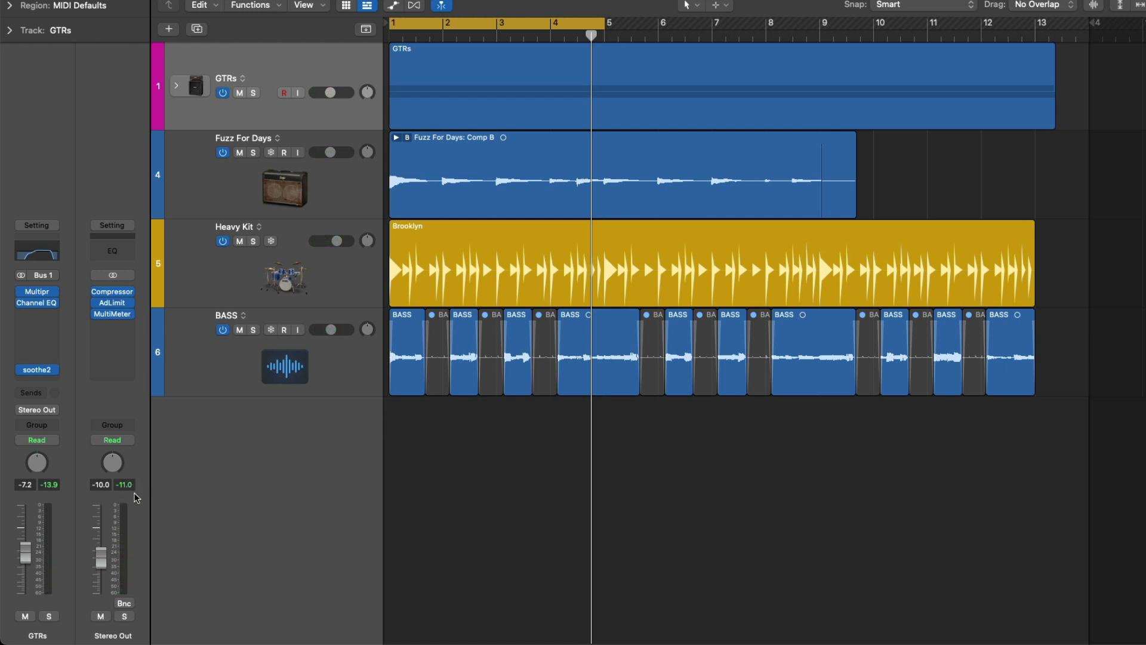
{"action": "key", "text": "super+b"}
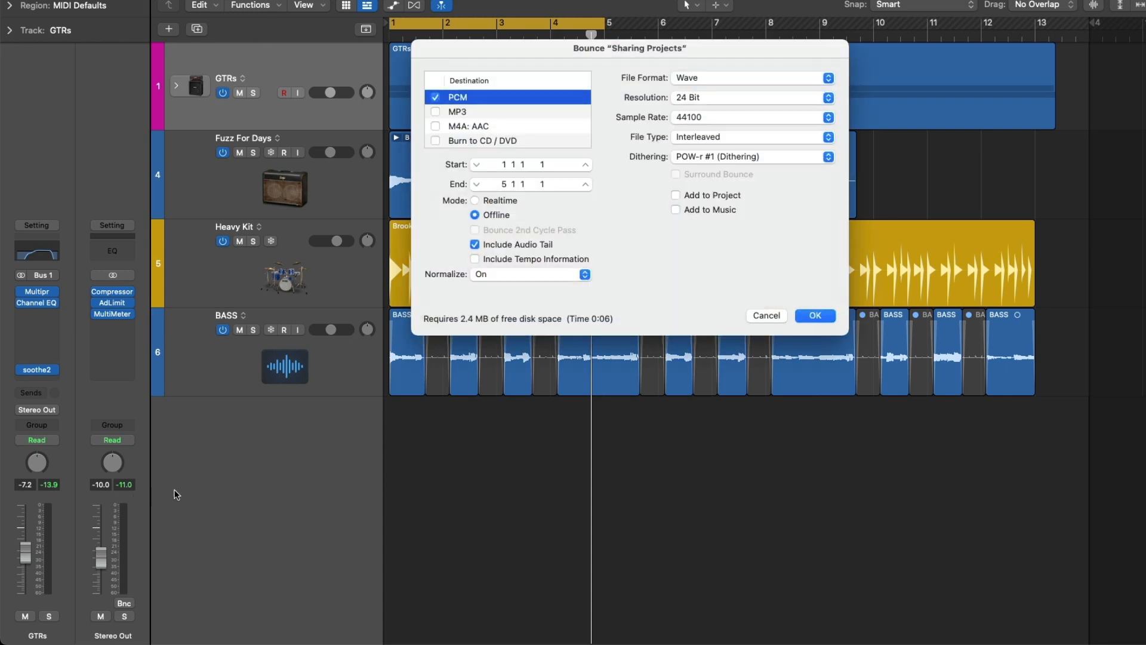
{"action": "left_click", "coordinate": [815, 316]}
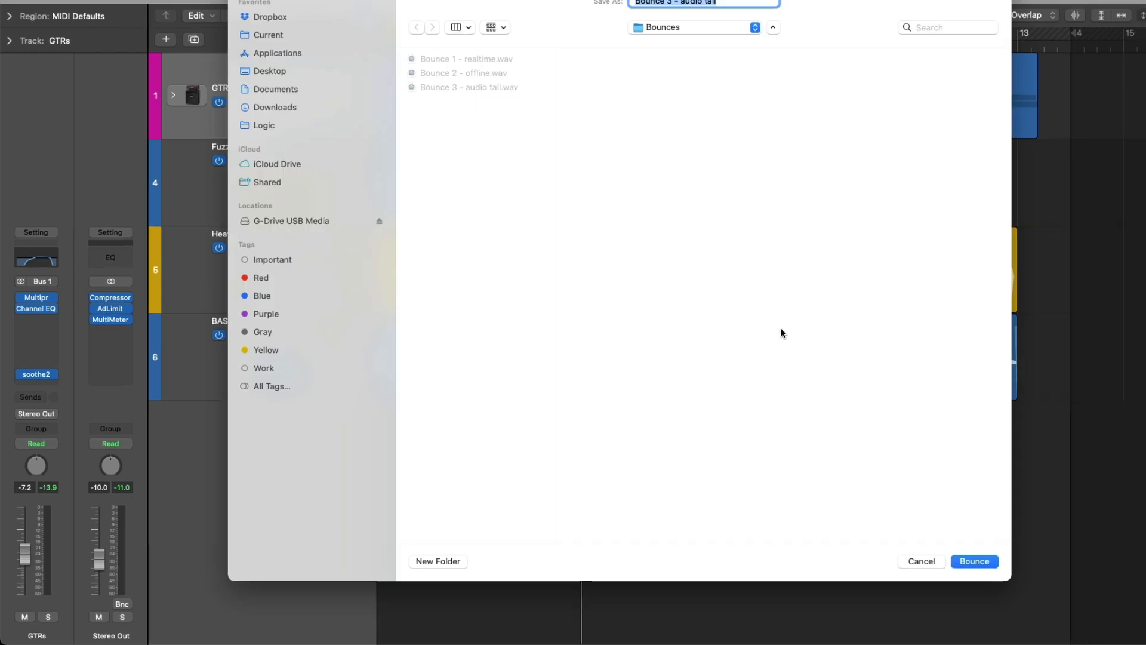
{"action": "key", "text": "Right"}
{"action": "key", "text": "BackSpace"}
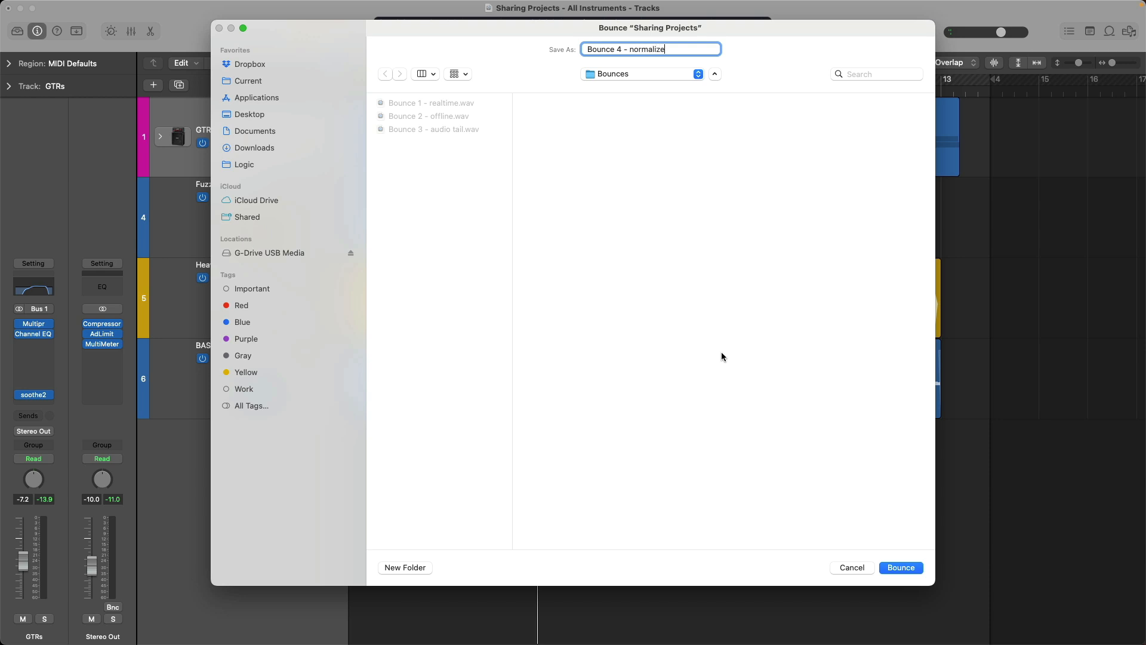
{"action": "key", "text": "Return"}
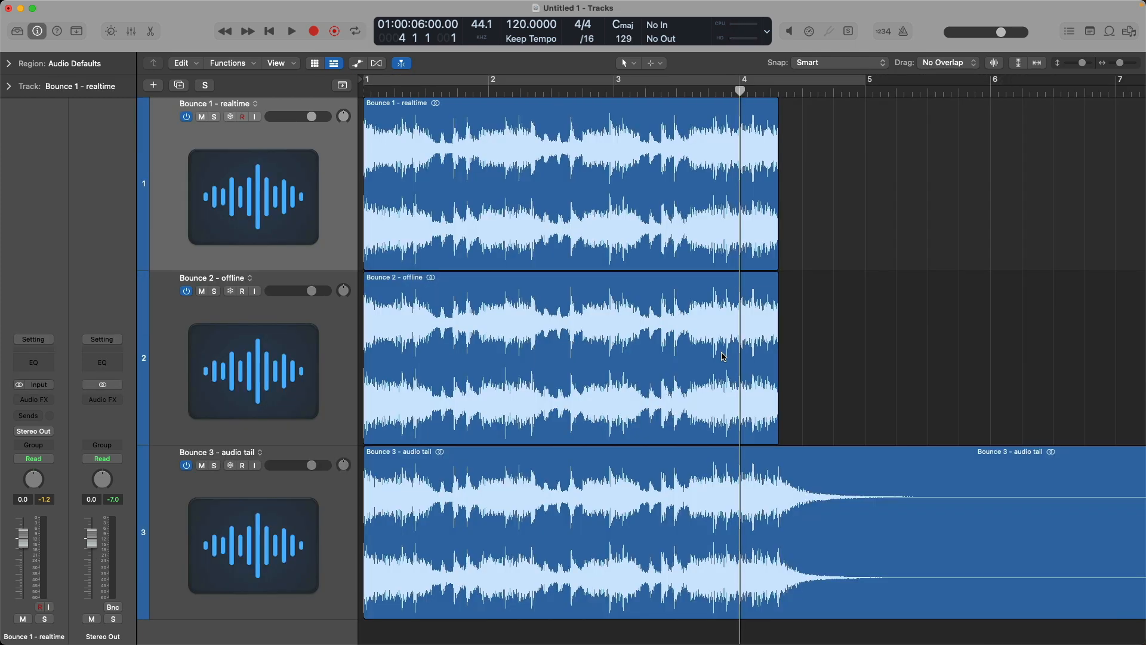
Add Bounce 4 - normalize.wav from Finder to a new track at bar 1 below the audio tail bounce
{"action": "key", "text": "super+Up"}
{"action": "key", "text": "super+Up"}
{"action": "key", "text": "super+Up"}
{"action": "key", "text": "super+Up"}
{"action": "key", "text": "super+Up"}
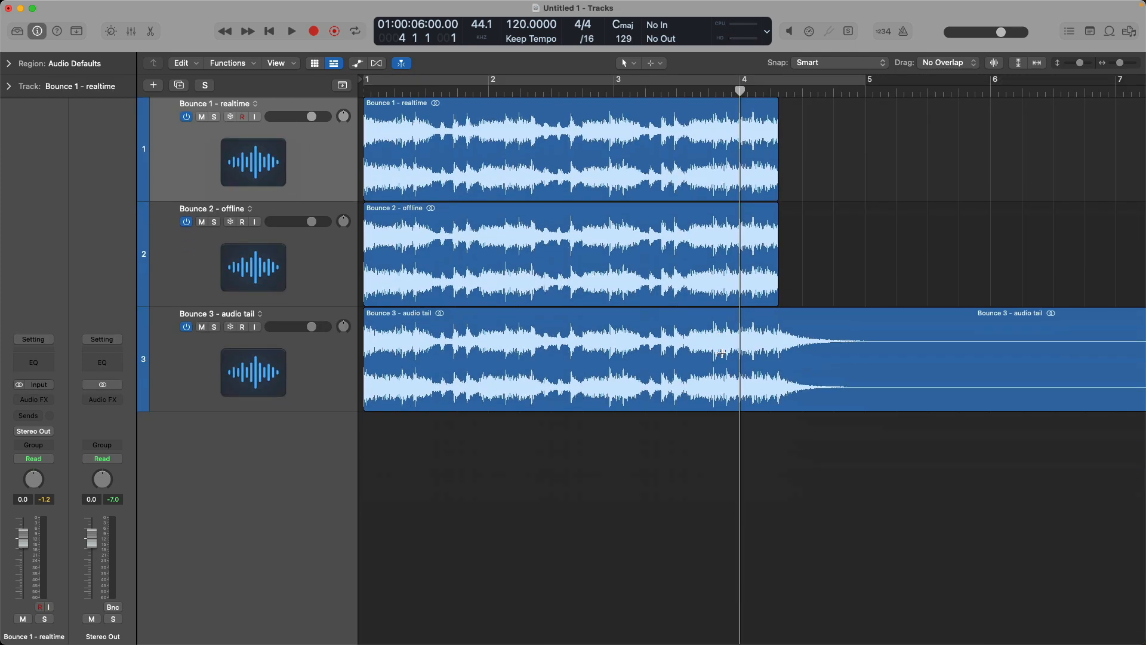
{"action": "key", "text": "super+Up"}
{"action": "key", "text": "super+Tab"}
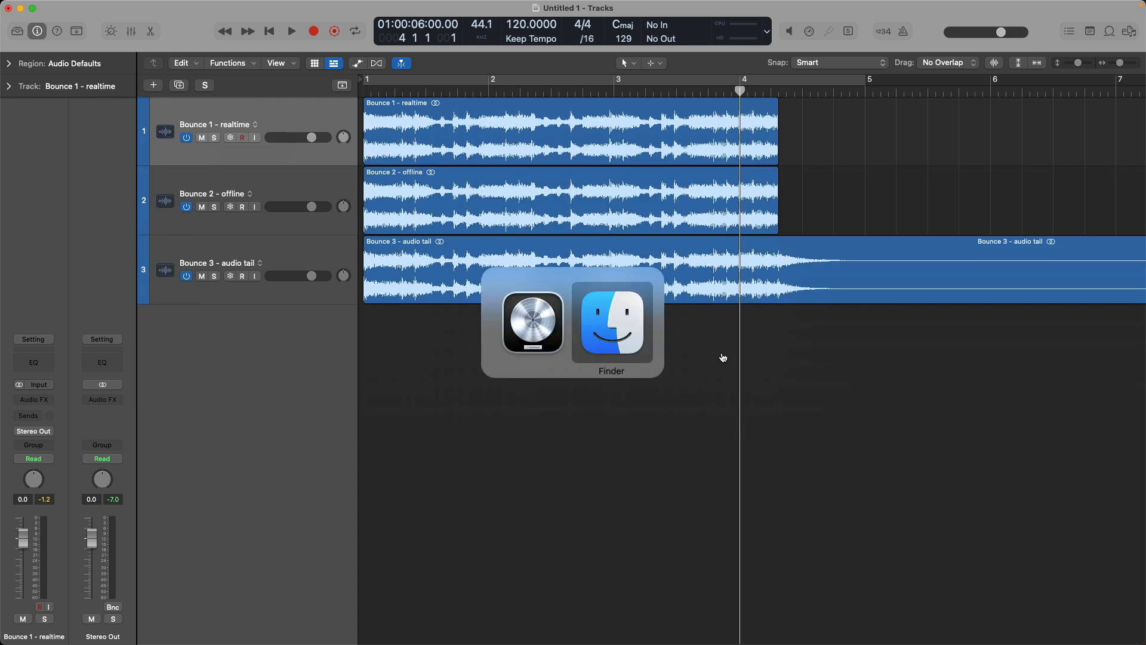
{"action": "left_click_drag", "start_coordinate": [804, 437], "coordinate": [367, 371]}
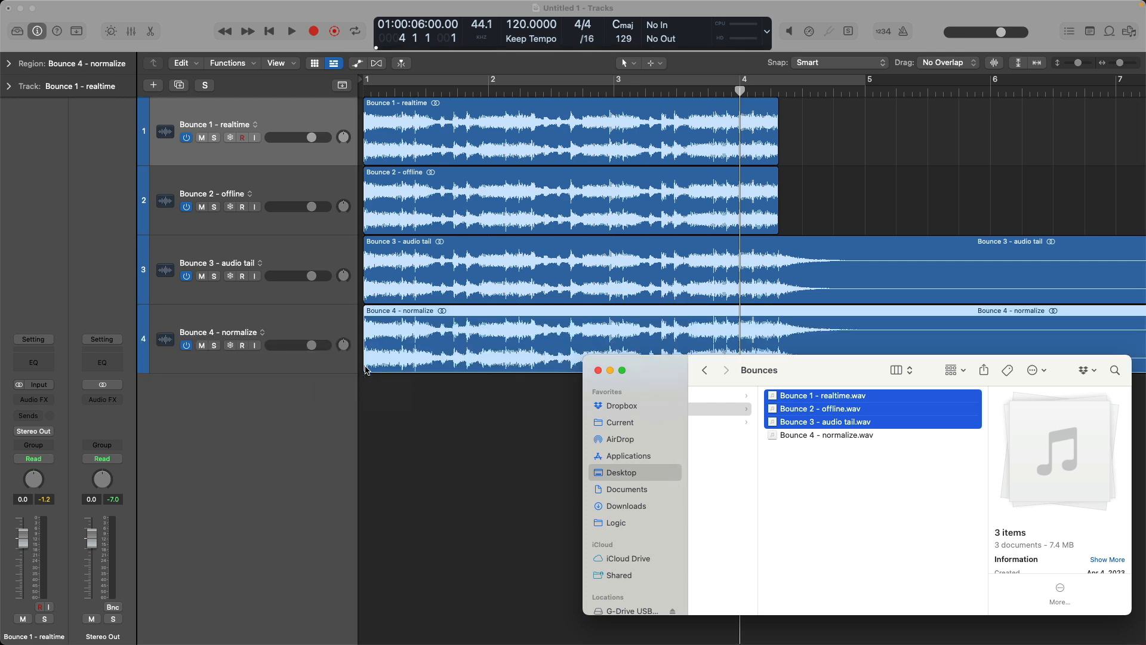
Compare the opening waveforms of the Bounce 3 - audio tail and Bounce 4 - normalize regions up close
{"action": "left_click", "coordinate": [395, 394]}
{"action": "left_click_drag", "start_coordinate": [381, 257], "coordinate": [507, 386]}
{"action": "scroll", "coordinate": [508, 388], "scroll_direction": "left", "scroll_amount": 3}
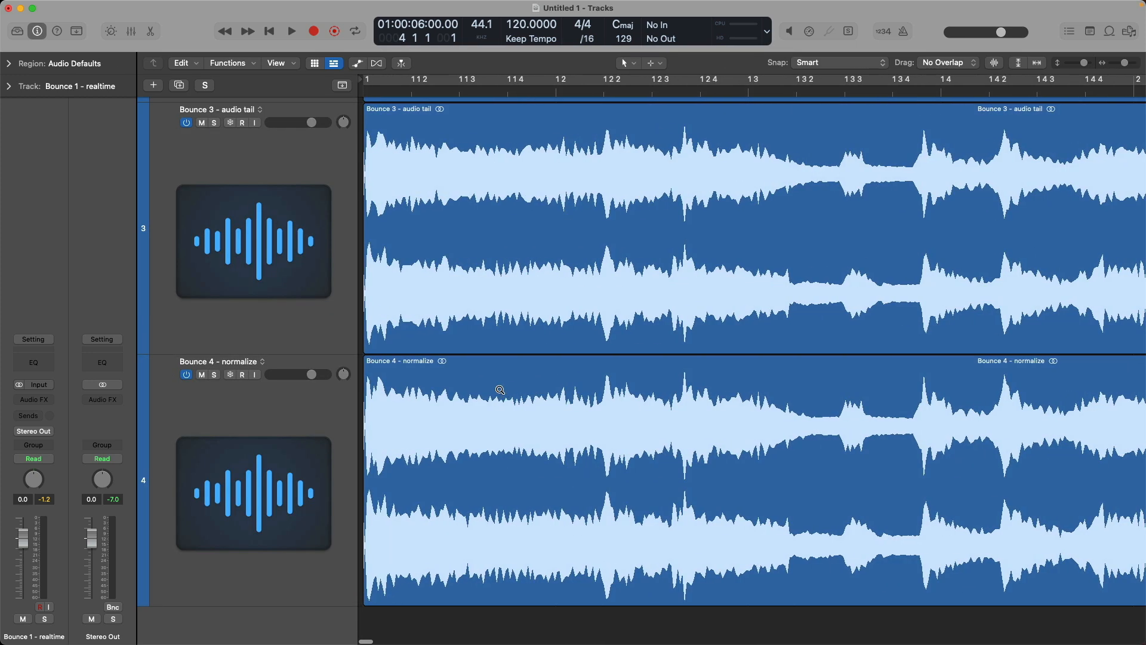
Solo the Bounce 4 - normalize track and play it from the start, checking its peak level in the mixer
{"action": "left_click", "coordinate": [467, 345], "text": "ctrl+alt"}
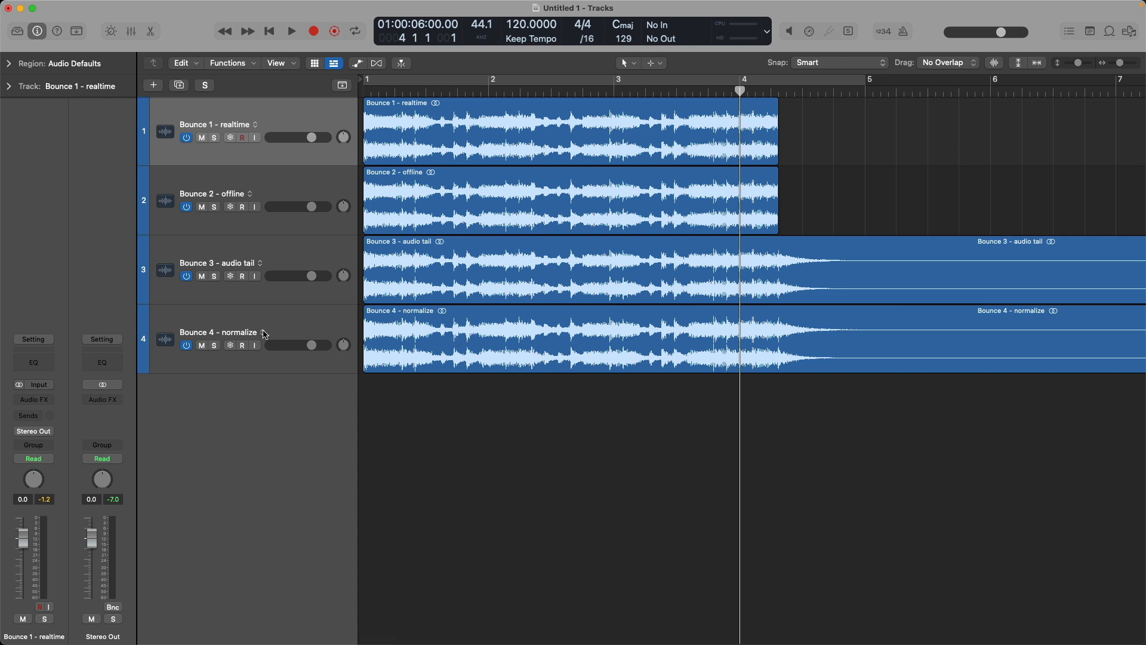
{"action": "left_click", "coordinate": [215, 346]}
{"action": "key", "text": "Return"}
{"action": "key", "text": "space"}
{"action": "key", "text": "x"}
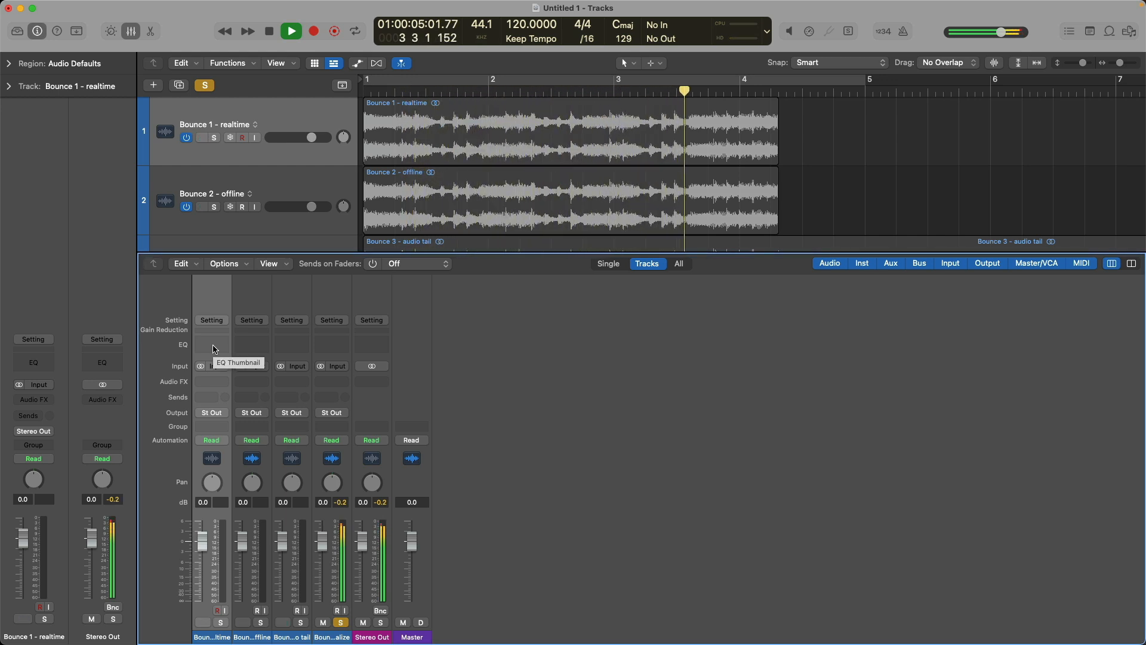
{"action": "key", "text": "space"}
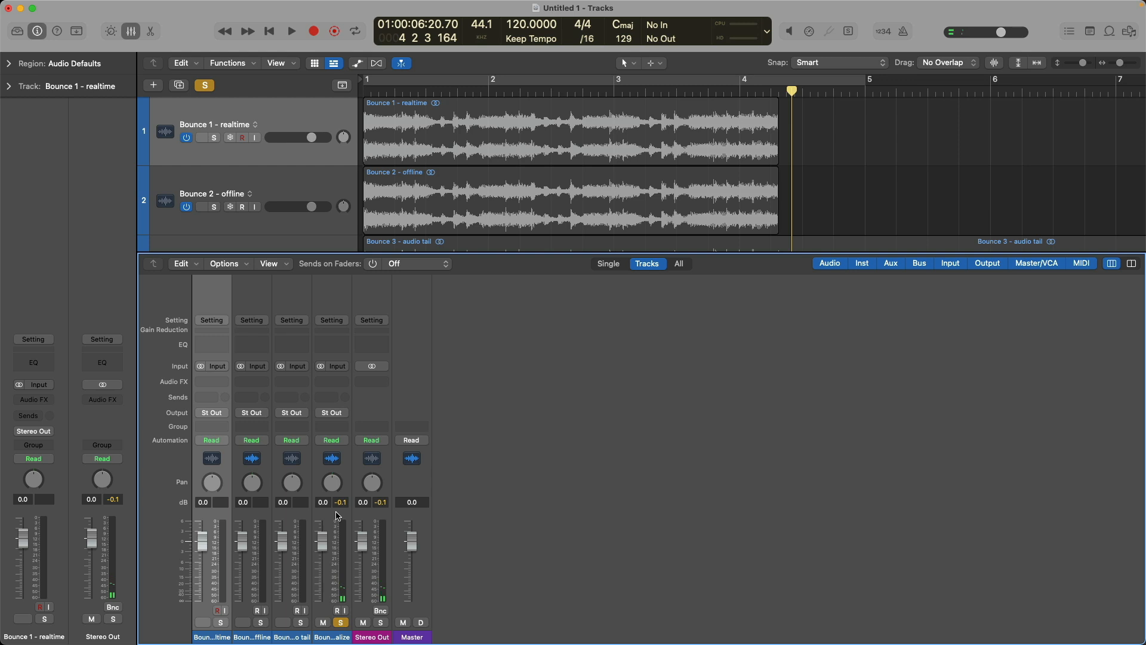
{"action": "key", "text": "x"}
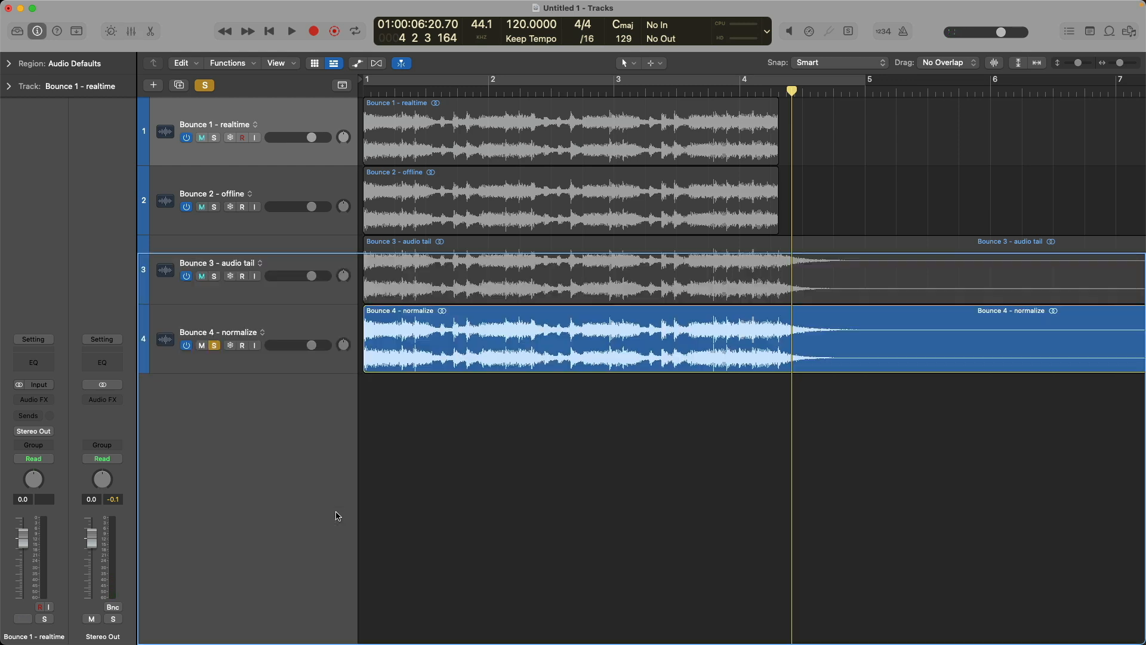
Solo only the Bounce 3 - audio tail track, play it from the start to check its peak level, and clear the solo
{"action": "left_click", "coordinate": [215, 276], "text": "alt"}
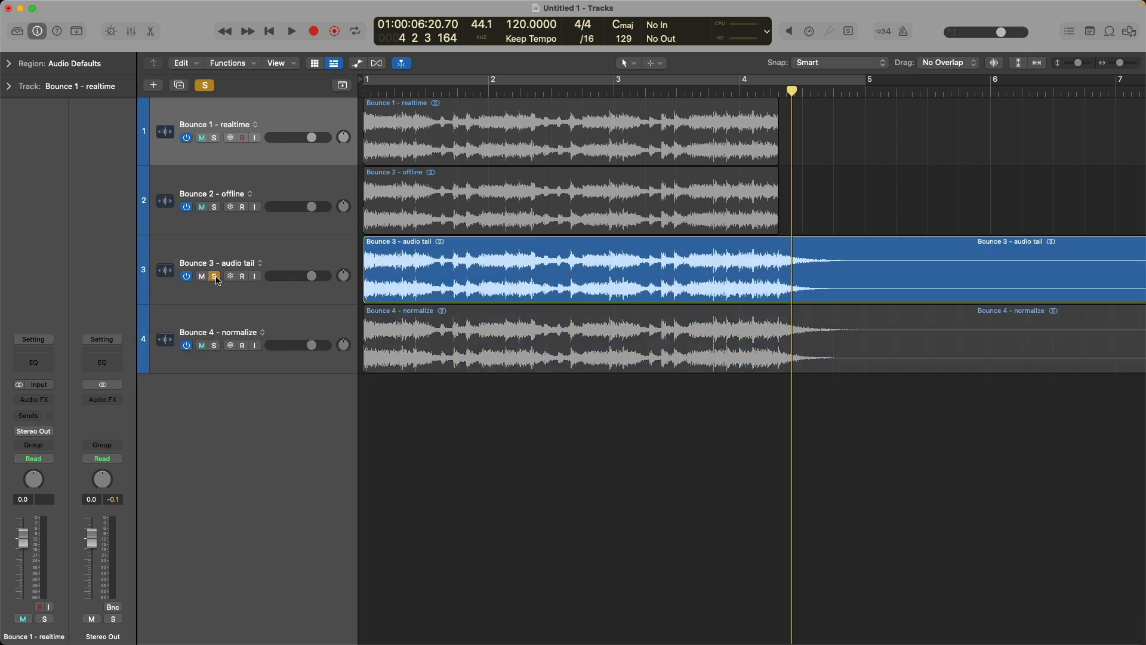
{"action": "left_click", "coordinate": [223, 251]}
{"action": "key", "text": "Return"}
{"action": "key", "text": "space"}
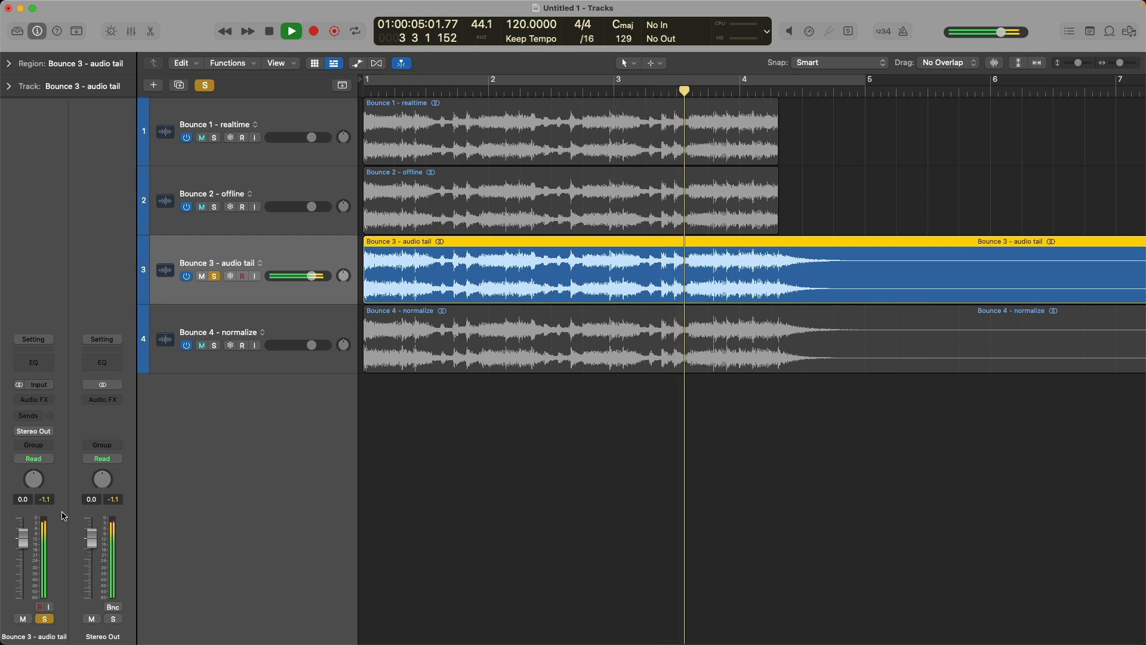
{"action": "key", "text": "space"}
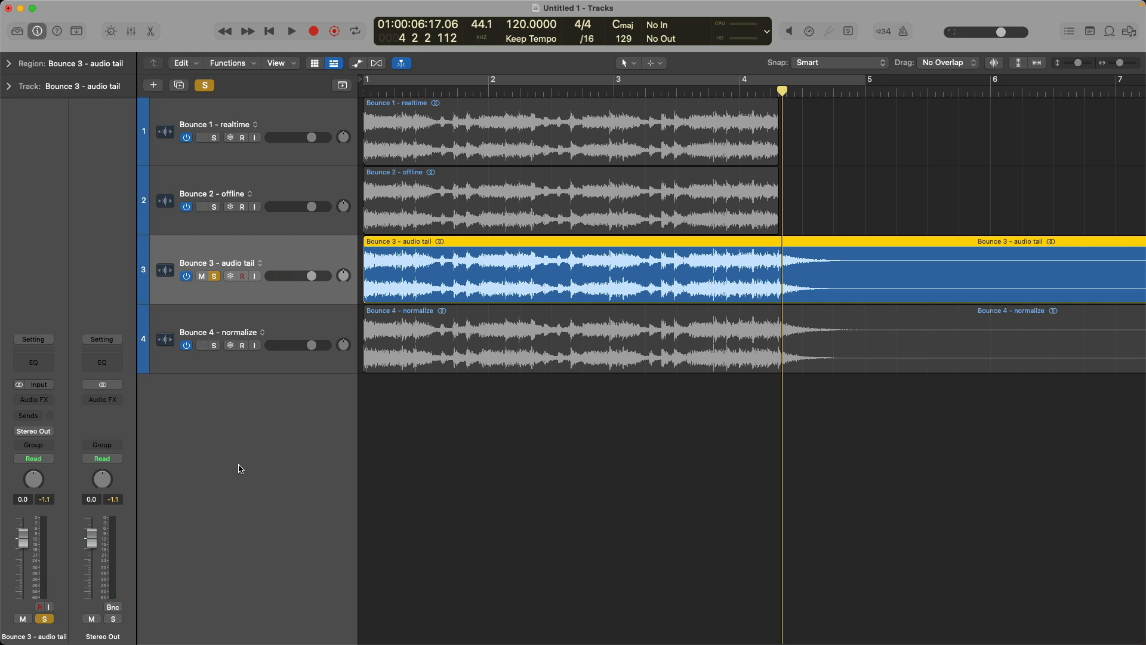
{"action": "left_click", "coordinate": [216, 277]}
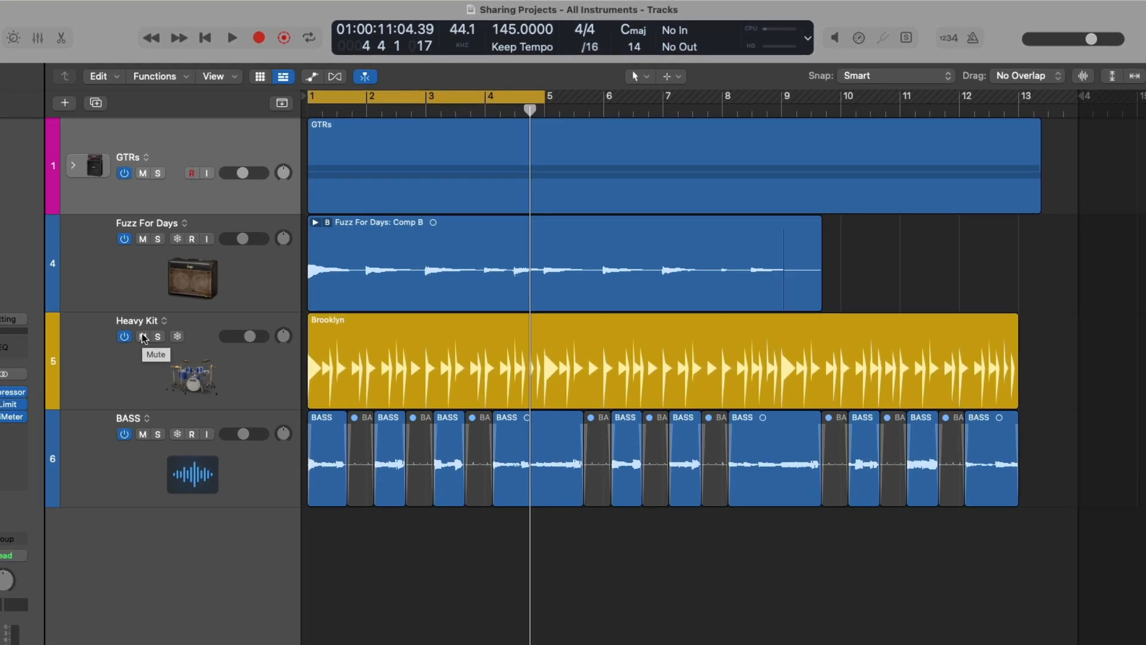
In the Sharing Projects project's bounce settings, set Normalize to Overload Protection Only
{"action": "key", "text": "super+b"}
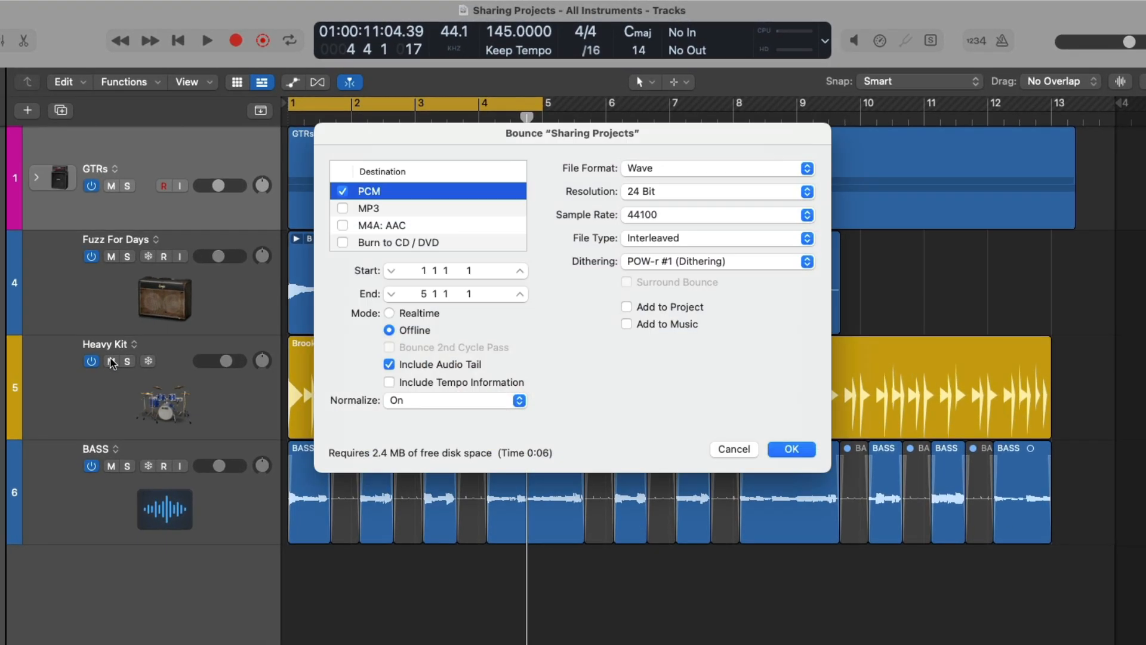
{"action": "left_click", "coordinate": [406, 401]}
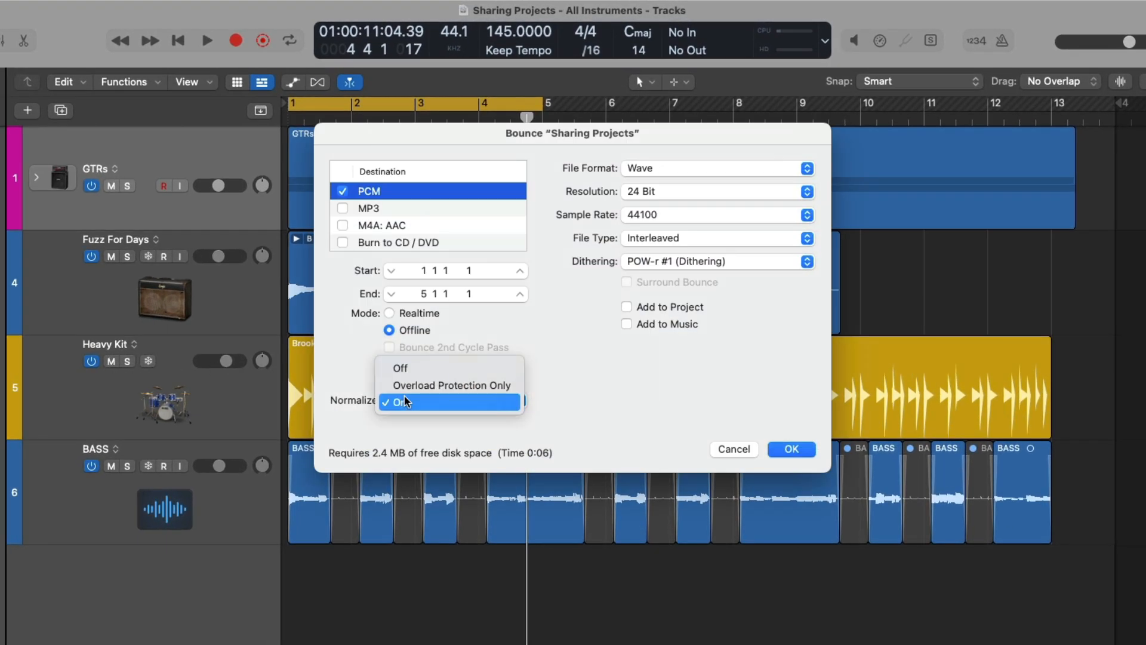
{"action": "left_click", "coordinate": [412, 387]}
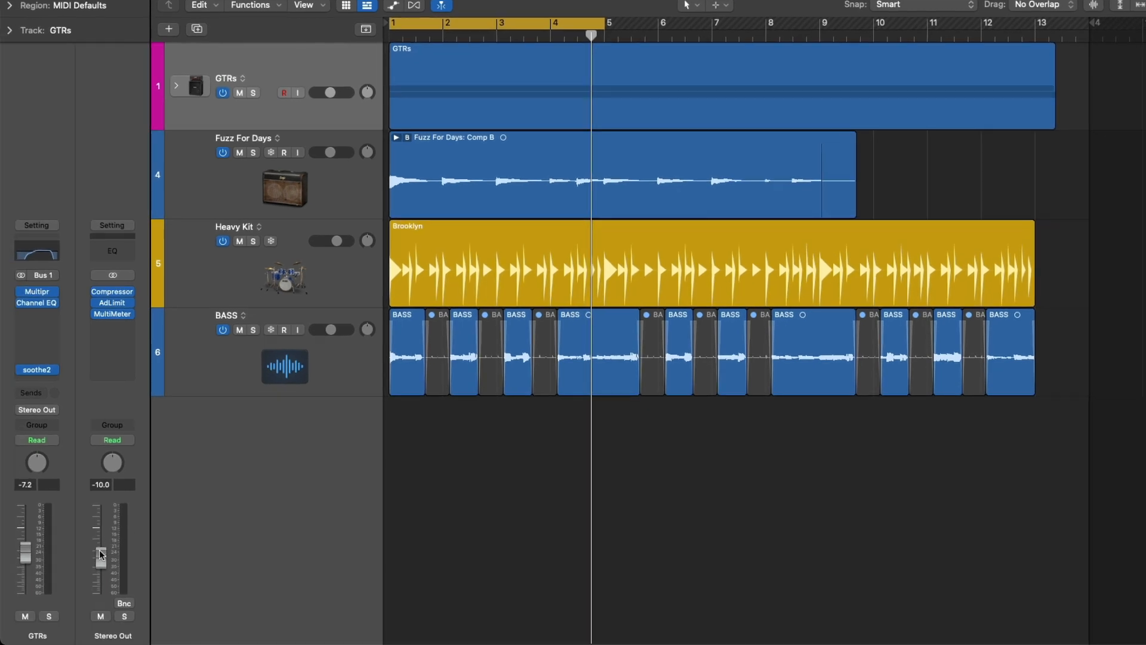
Raise the Stereo Out fader to 6.0 and play part of the song to check for clipping
{"action": "left_click_drag", "start_coordinate": [101, 554], "coordinate": [101, 504]}
{"action": "key", "text": "space"}
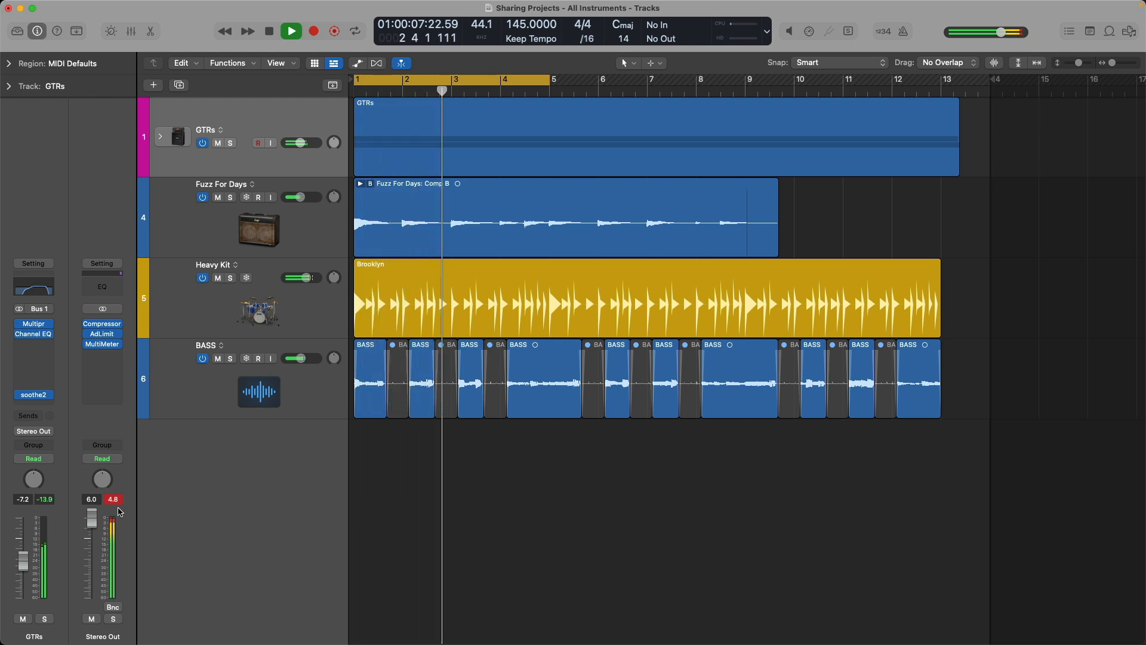
{"action": "key", "text": "space"}
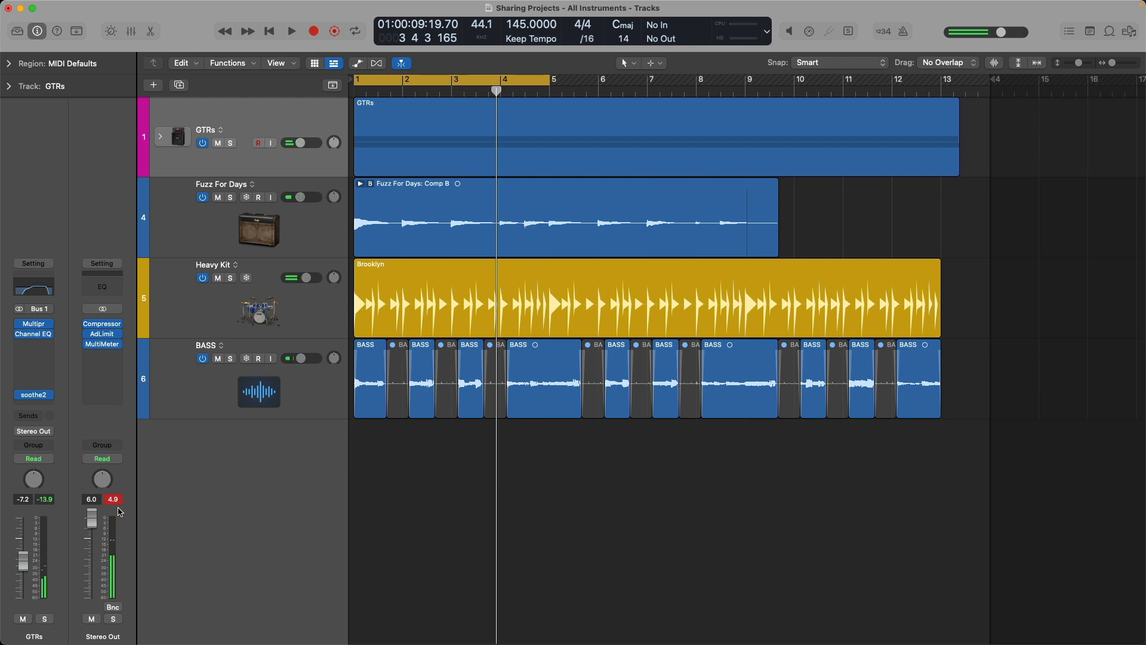
Bounce the cycled section offline with Overload Protection Only, saving it as Bounce 5 - overload protection
{"action": "key", "text": "super+b"}
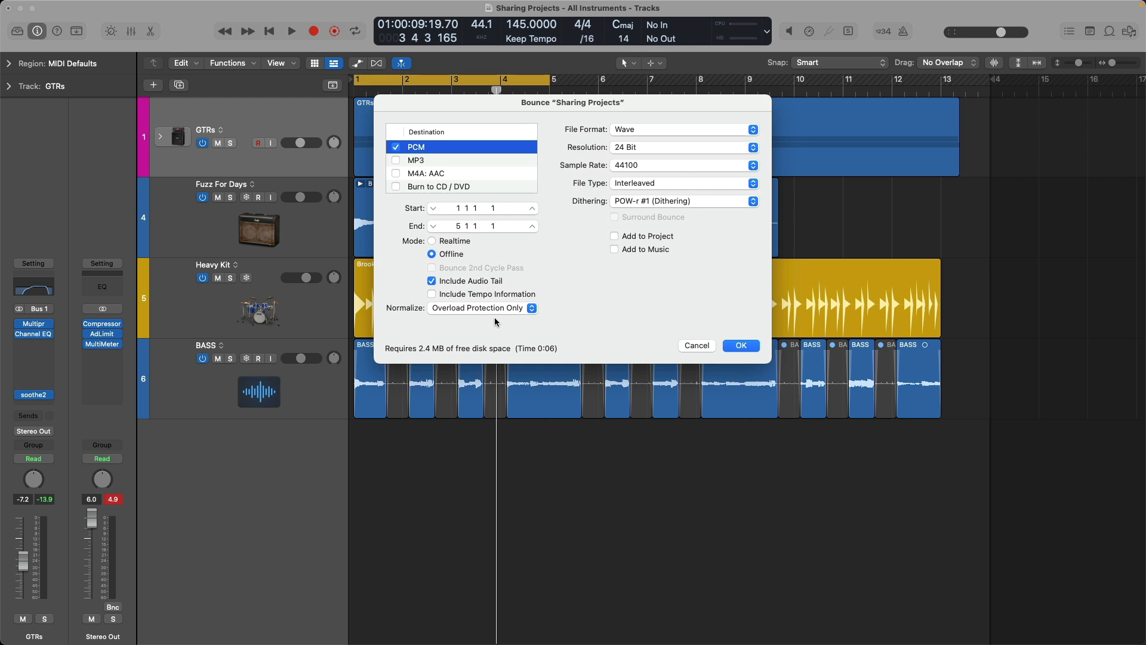
{"action": "left_click", "coordinate": [738, 346]}
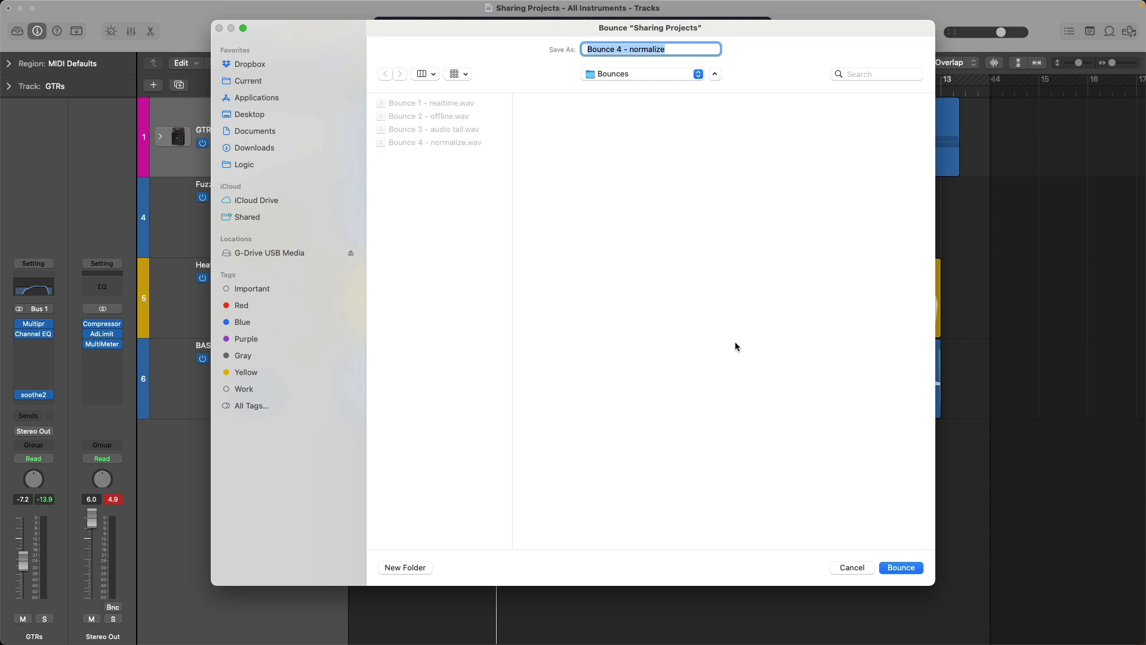
{"action": "type", "text": "Bounce 5 -"}
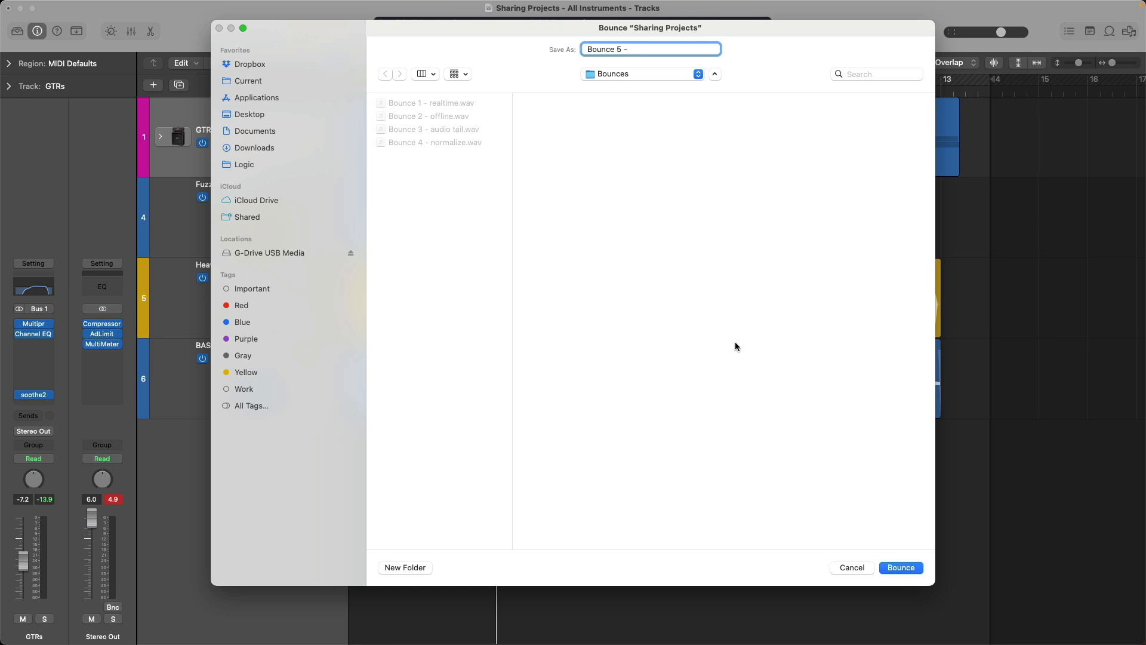
{"action": "type", "text": " overload protection"}
{"action": "key", "text": "Return"}
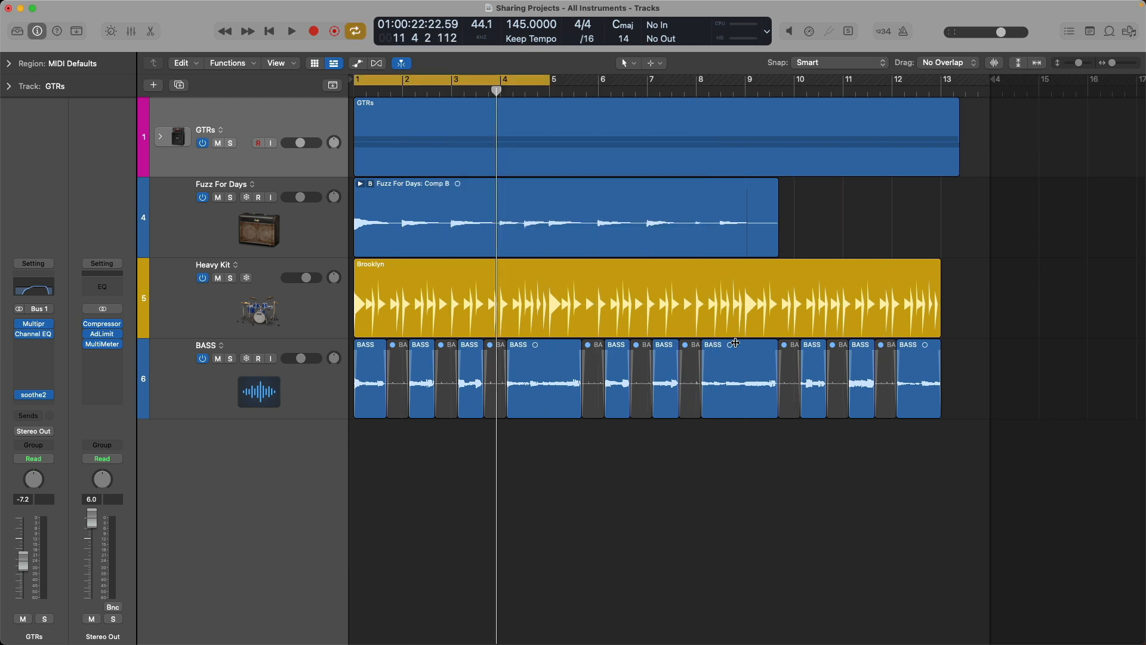
Bounce the same section with Normalize set to Off, saving it as Bounce 6 - no overload protection
{"action": "key", "text": "super+b"}
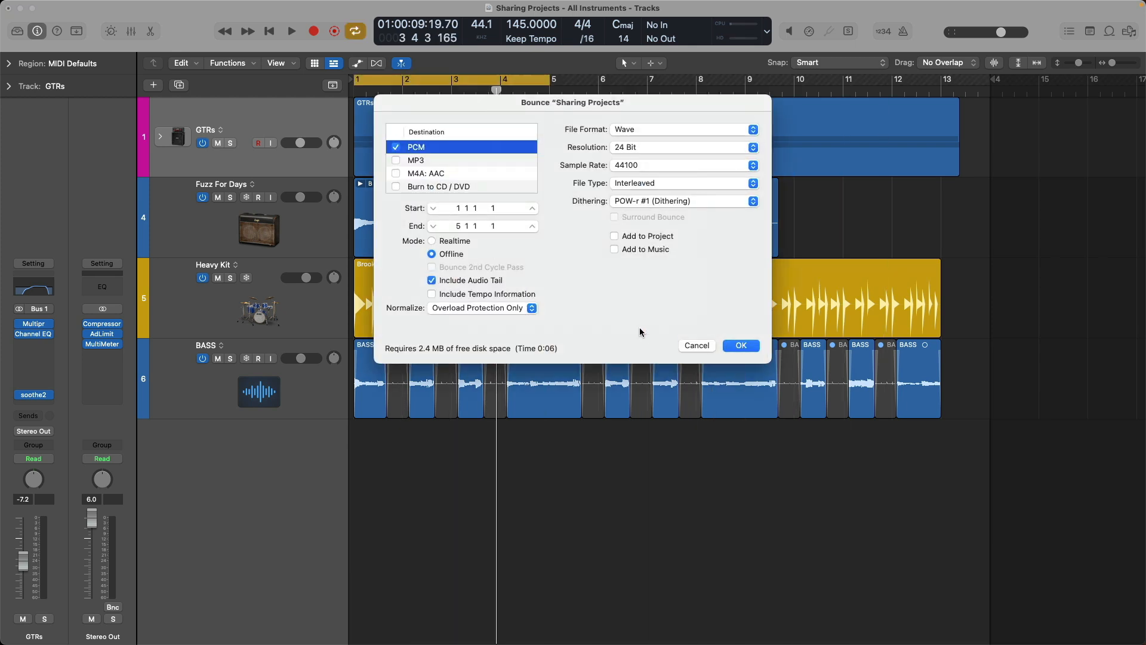
{"action": "left_click", "coordinate": [525, 308]}
{"action": "left_click", "coordinate": [517, 297]}
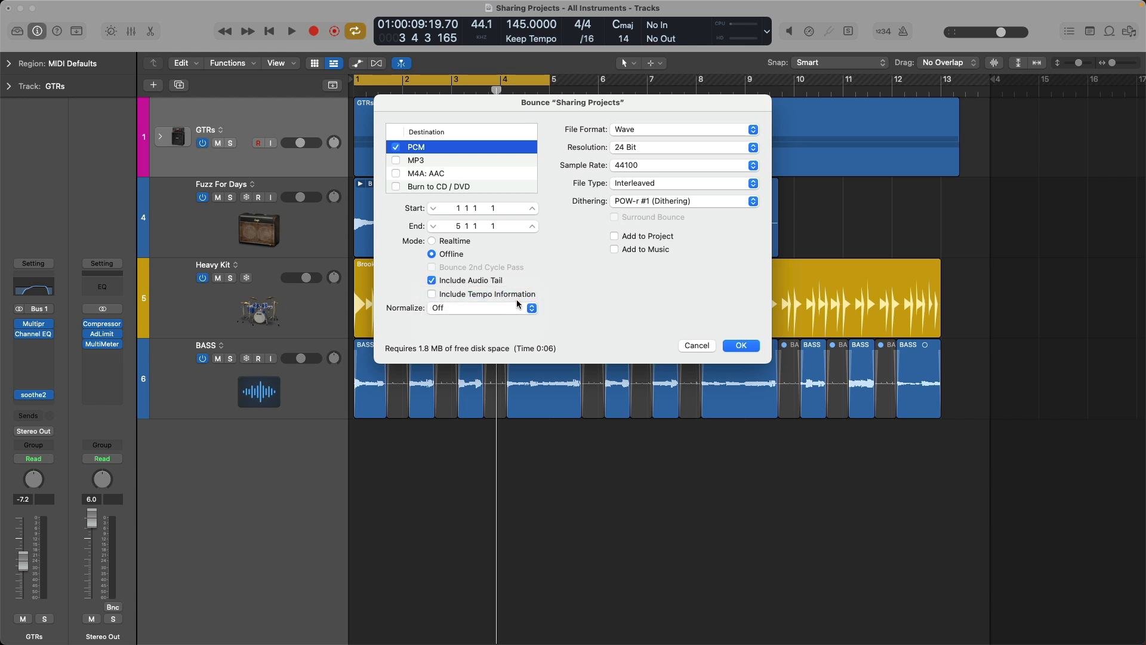
{"action": "left_click", "coordinate": [741, 346]}
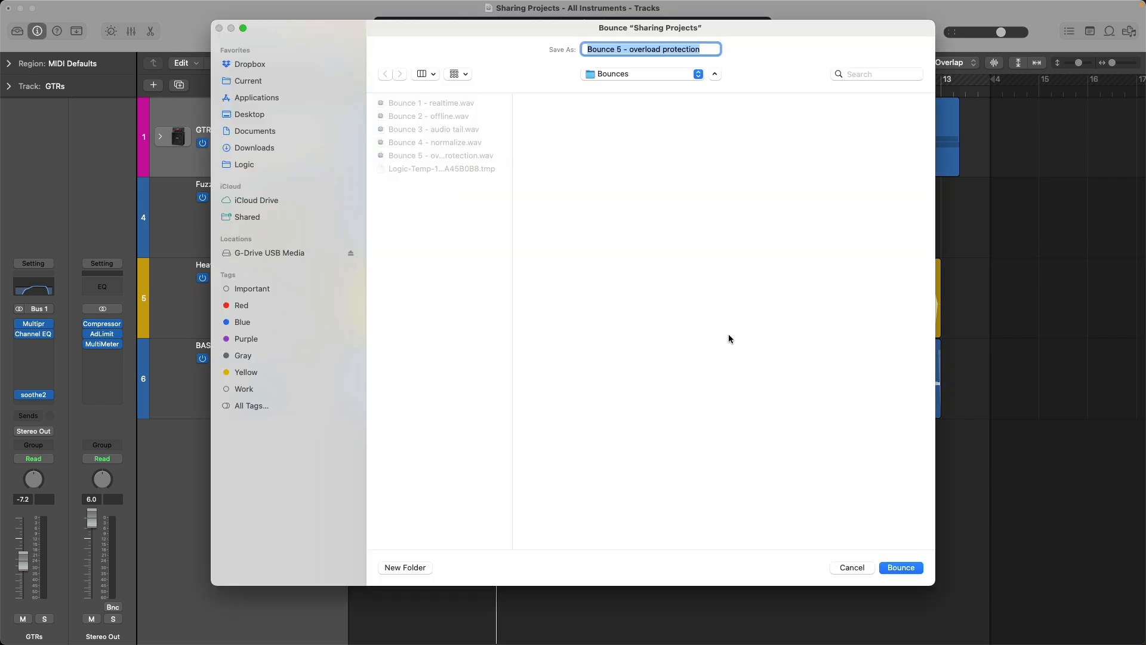
{"action": "left_click", "coordinate": [619, 49]}
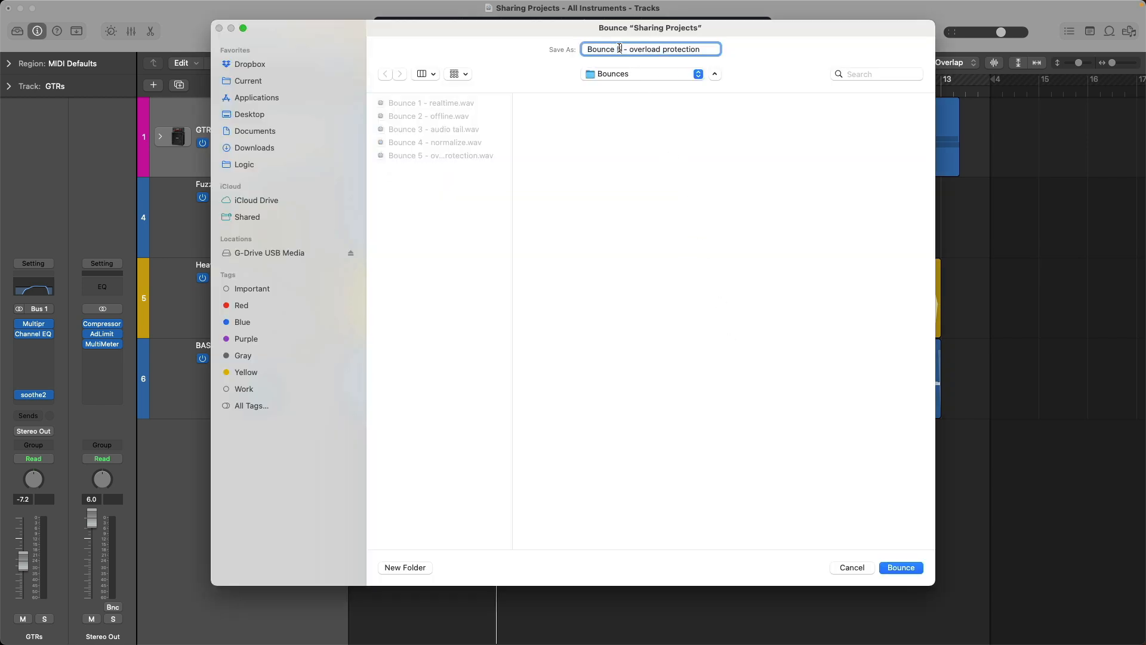
{"action": "key", "text": "BackSpace"}
{"action": "type", "text": "6"}
{"action": "key", "text": "Right"}
{"action": "key", "text": "Right"}
{"action": "type", "text": "no"}
{"action": "key", "text": "Return"}
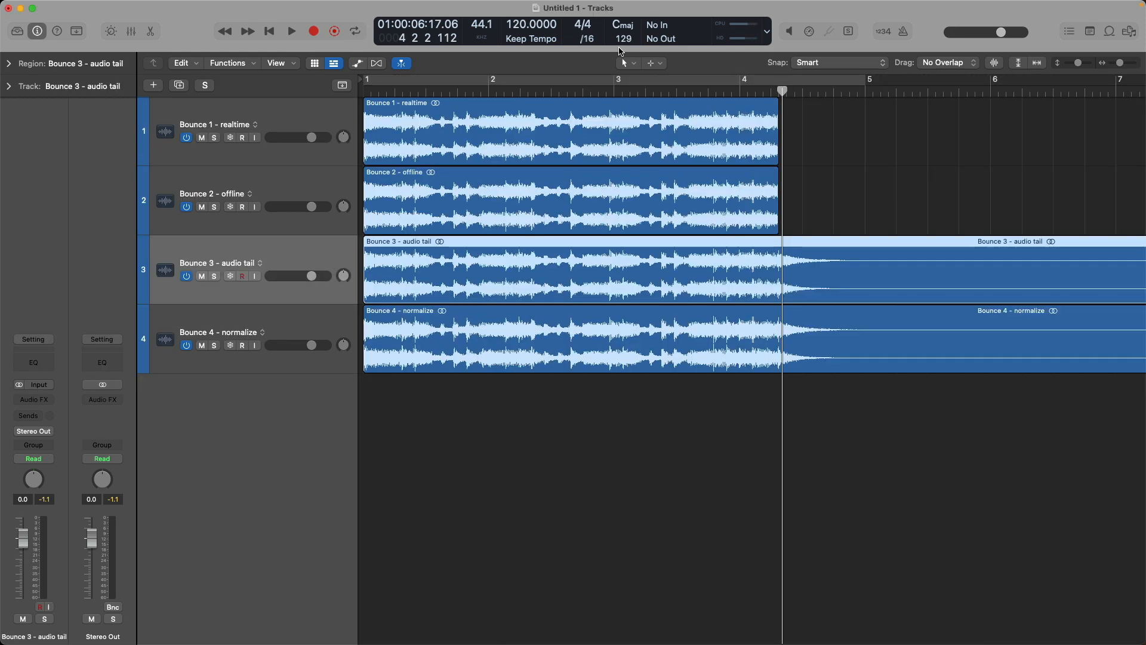
Add the Bounce 5 and Bounce 6 files from Finder to new tracks at bar 1 below the normalize bounce
{"action": "key", "text": "super+Tab"}
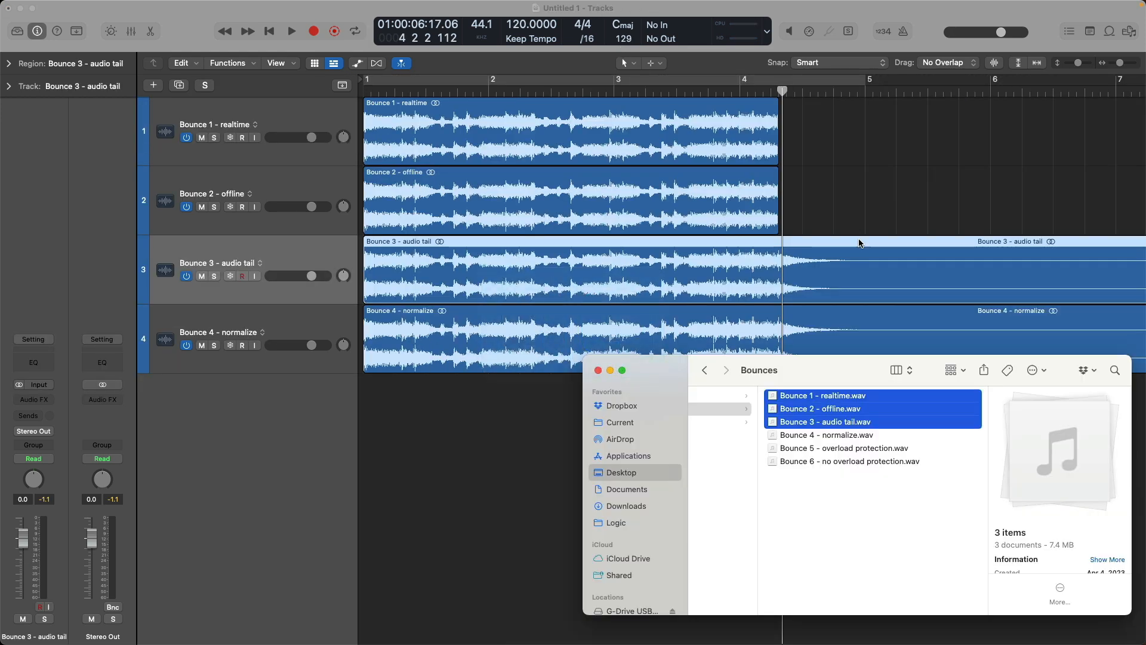
{"action": "left_click_drag", "start_coordinate": [852, 491], "coordinate": [366, 408]}
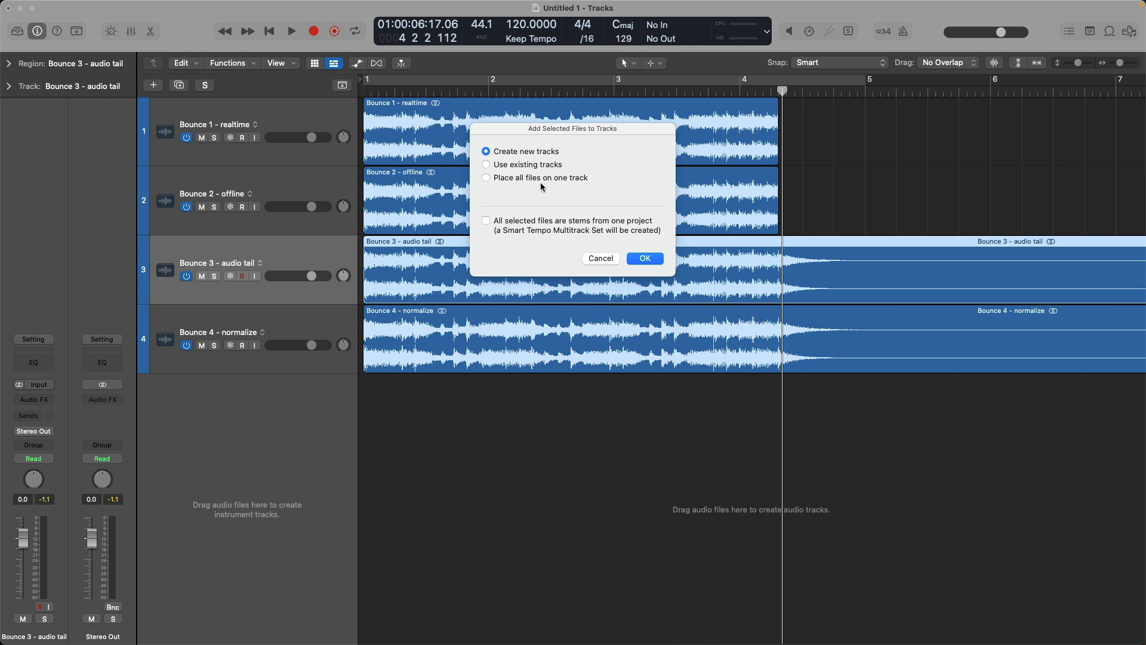
{"action": "left_click", "coordinate": [643, 259]}
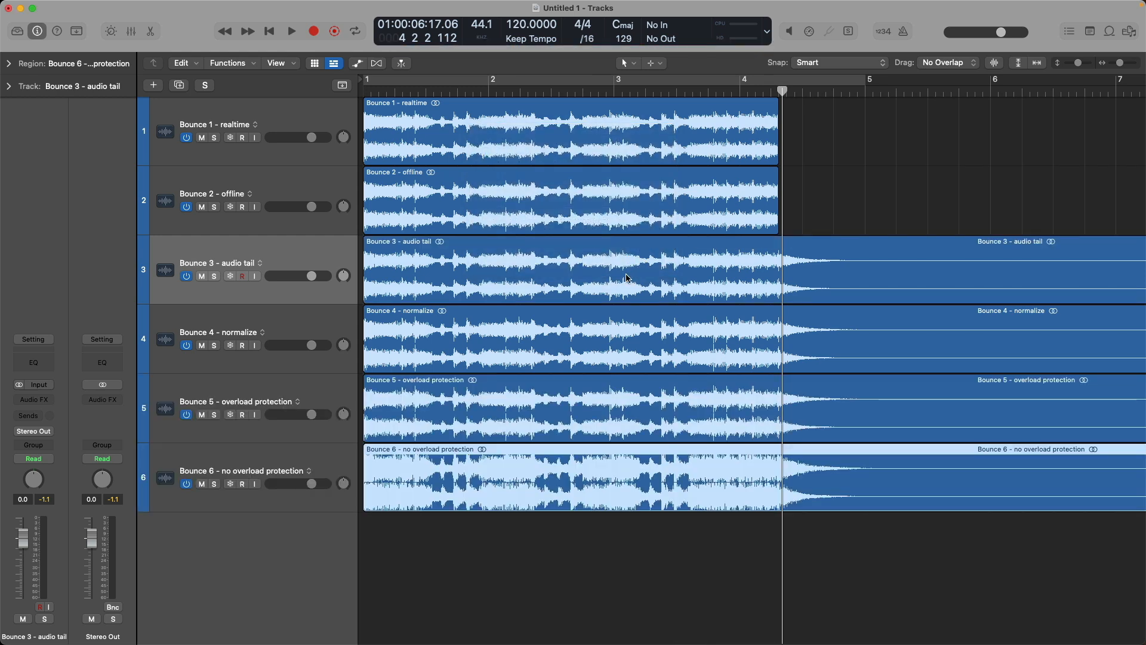
Solo the Bounce 6 - no overload protection track, return to the project start, and lower the track's fader to -6.0
{"action": "left_click", "coordinate": [238, 397]}
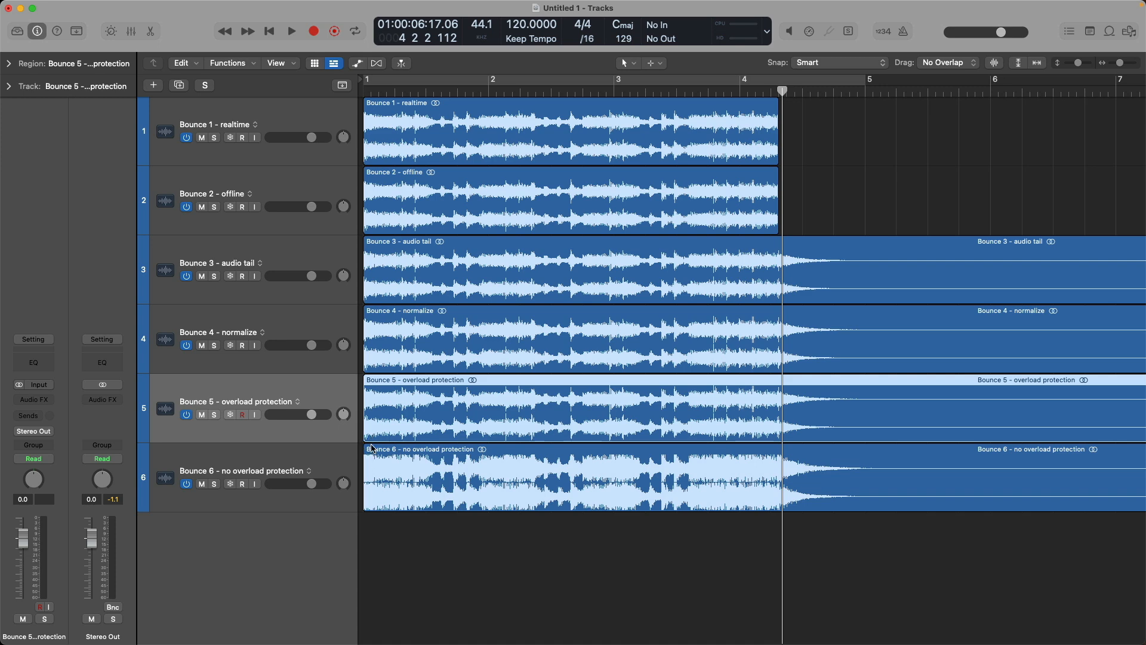
{"action": "left_click", "coordinate": [215, 484]}
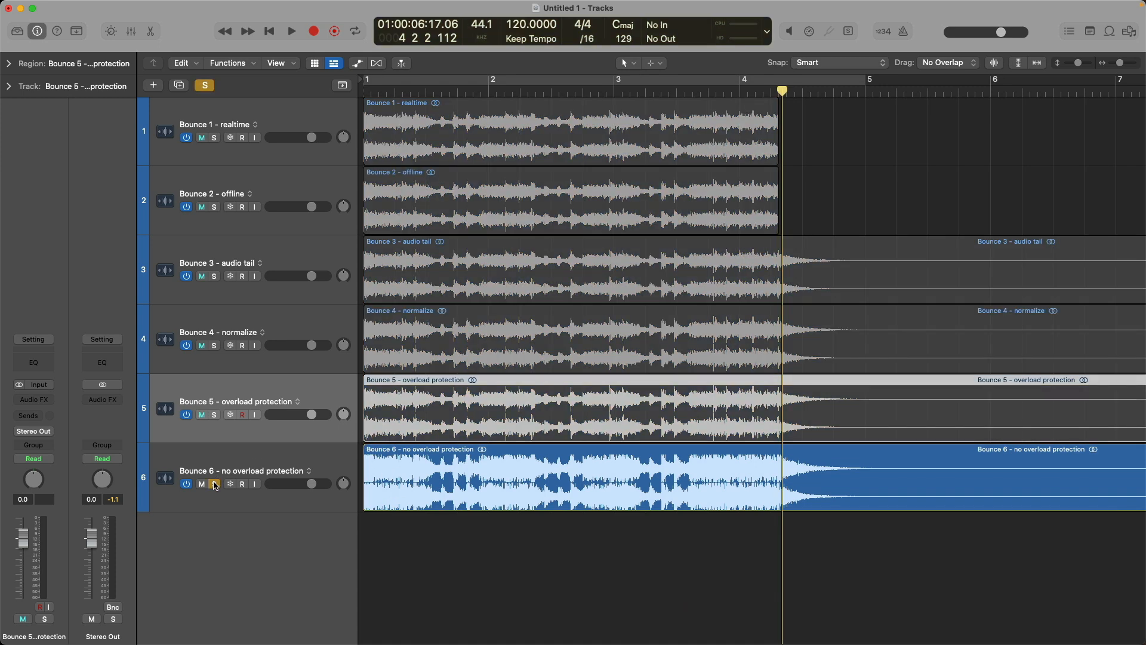
{"action": "key", "text": "Return"}
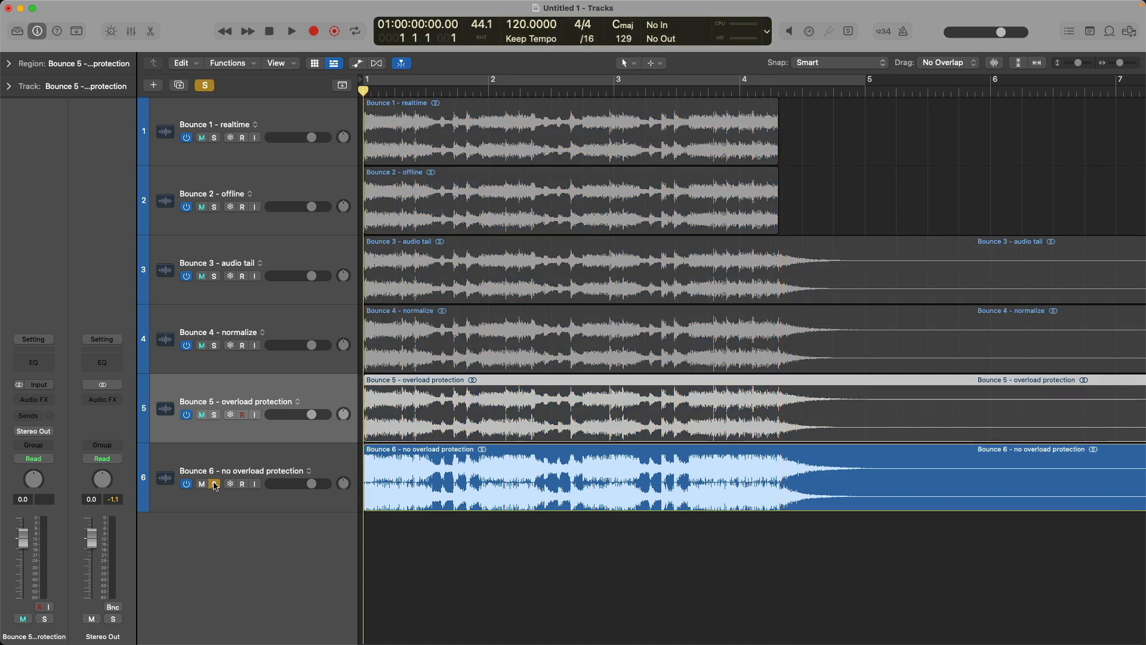
{"action": "left_click", "coordinate": [206, 461]}
{"action": "left_click_drag", "start_coordinate": [23, 540], "coordinate": [22, 578]}
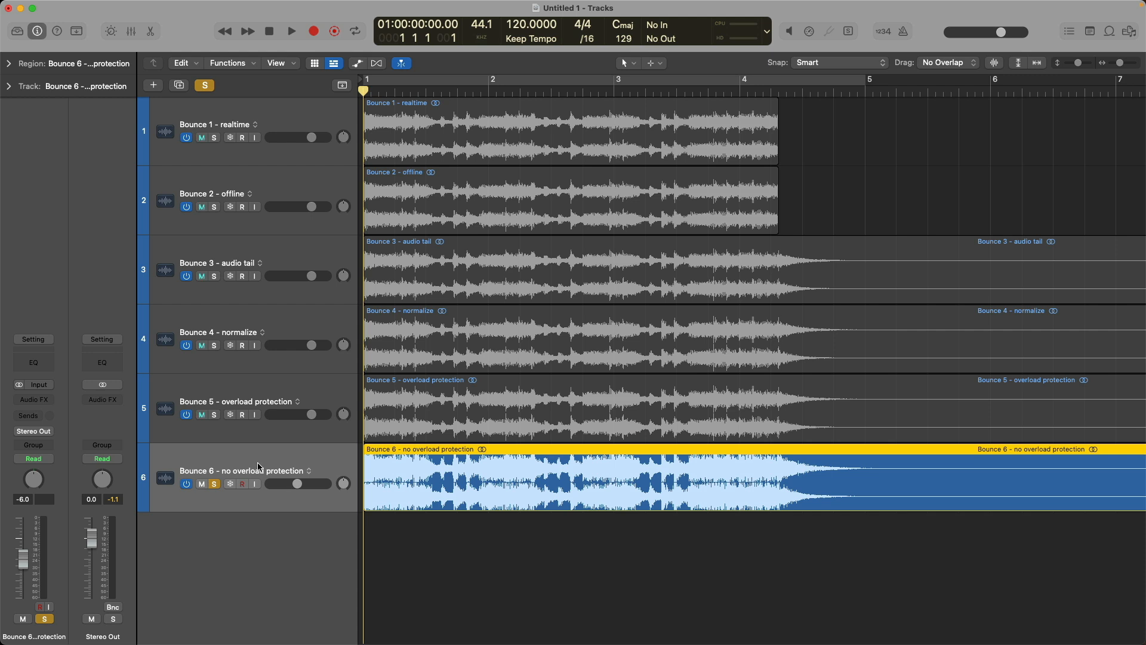
Play the bounces from the start, switching the solo between Bounce 5 and Bounce 6 to compare their sound and levels
{"action": "key", "text": "space"}
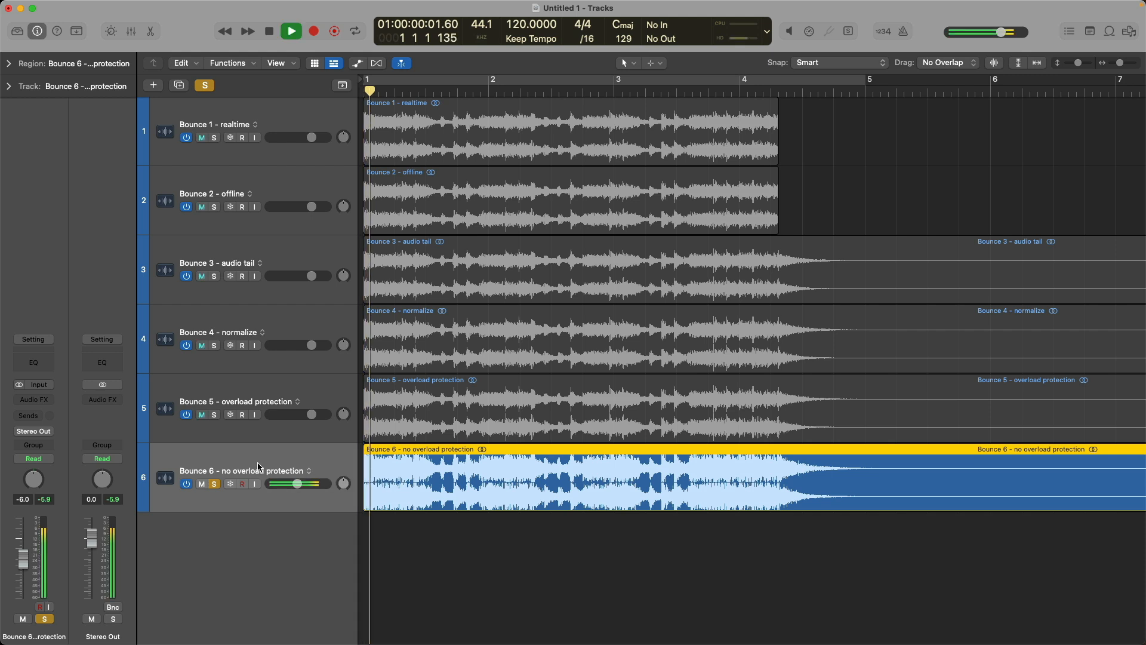
{"action": "left_click", "coordinate": [215, 417], "text": "alt"}
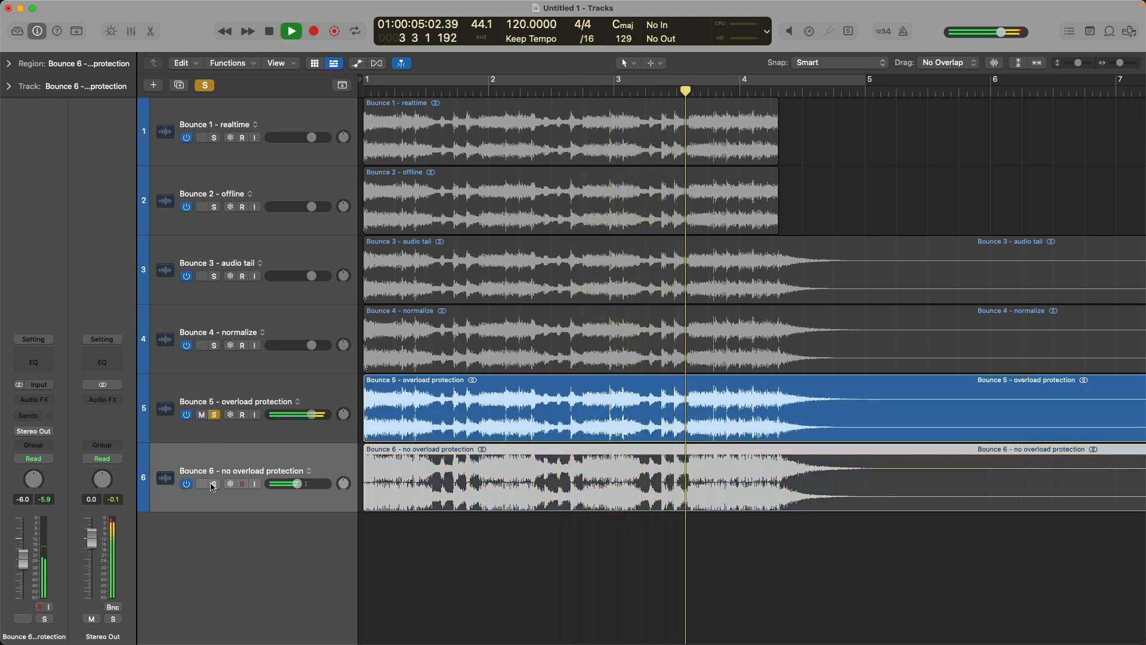
{"action": "key", "text": "space"}
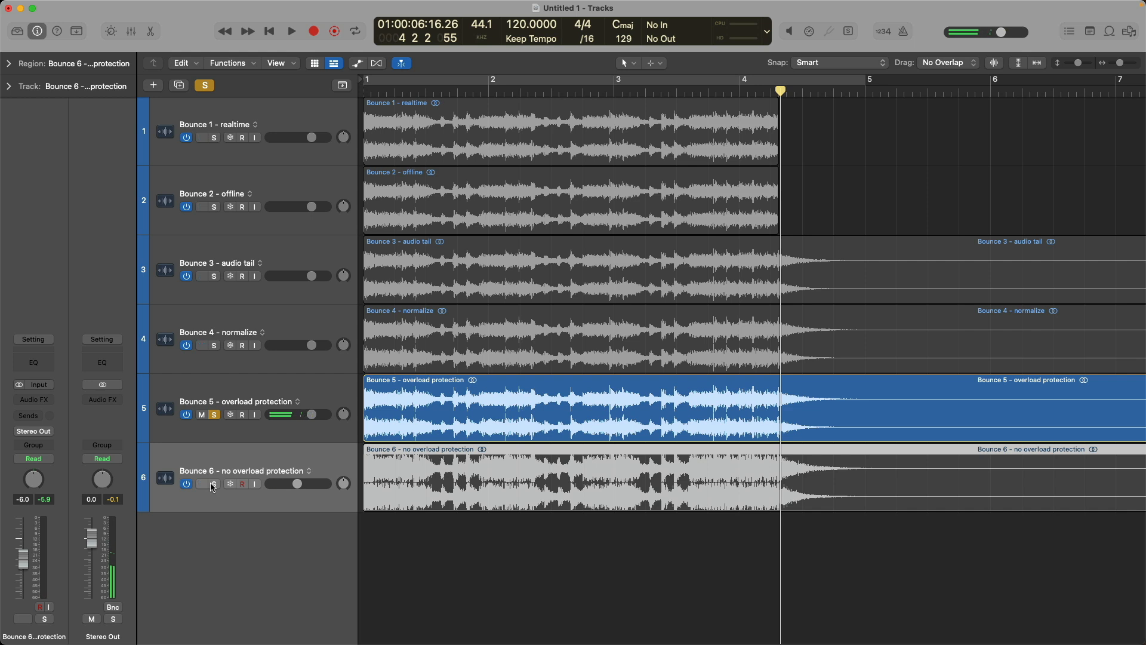
{"action": "key", "text": "Return"}
{"action": "key", "text": "space"}
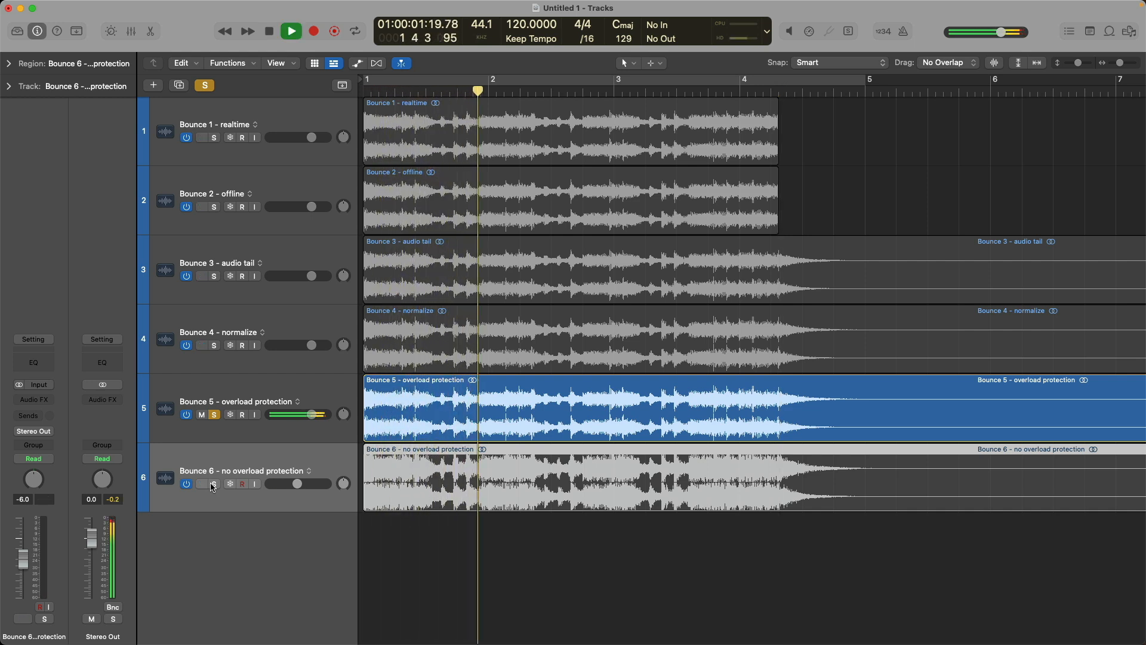
{"action": "left_click", "coordinate": [213, 484], "text": "alt"}
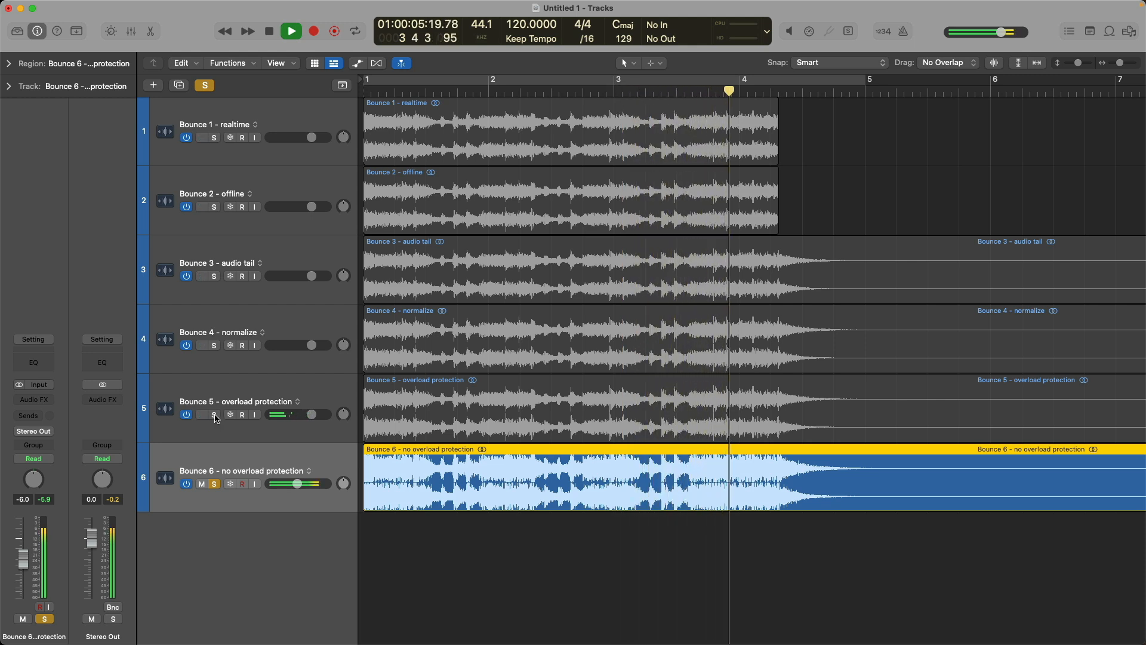
{"action": "key", "text": "space"}
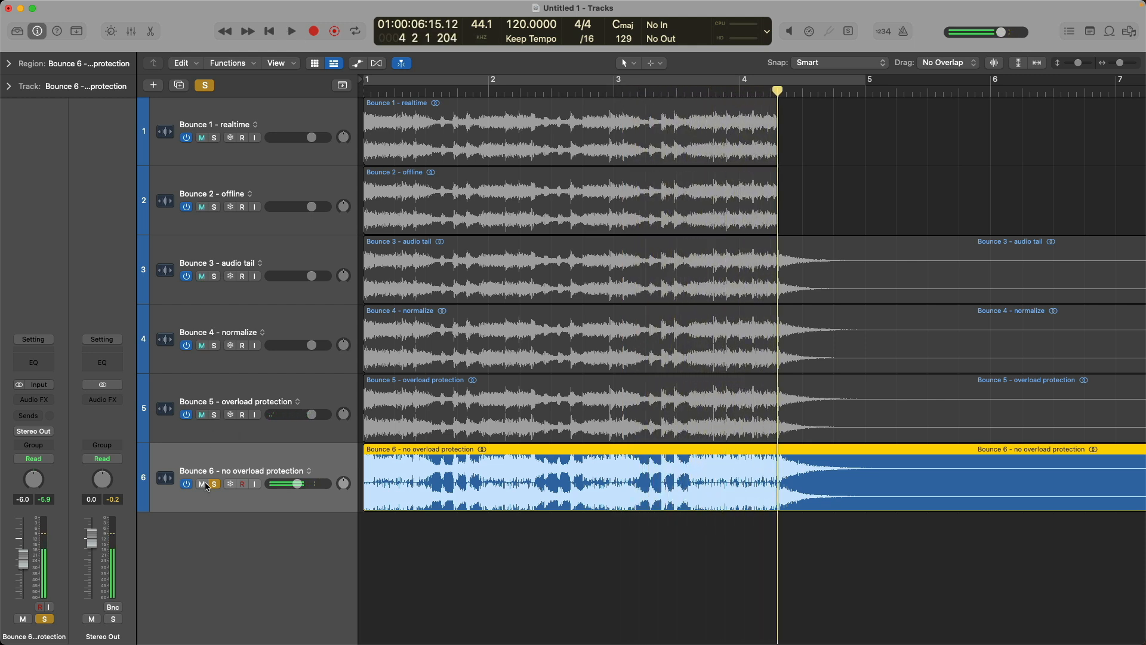
Turn off the solo on the Bounce 6 - no overload protection track
{"action": "left_click", "coordinate": [213, 485], "text": "alt"}
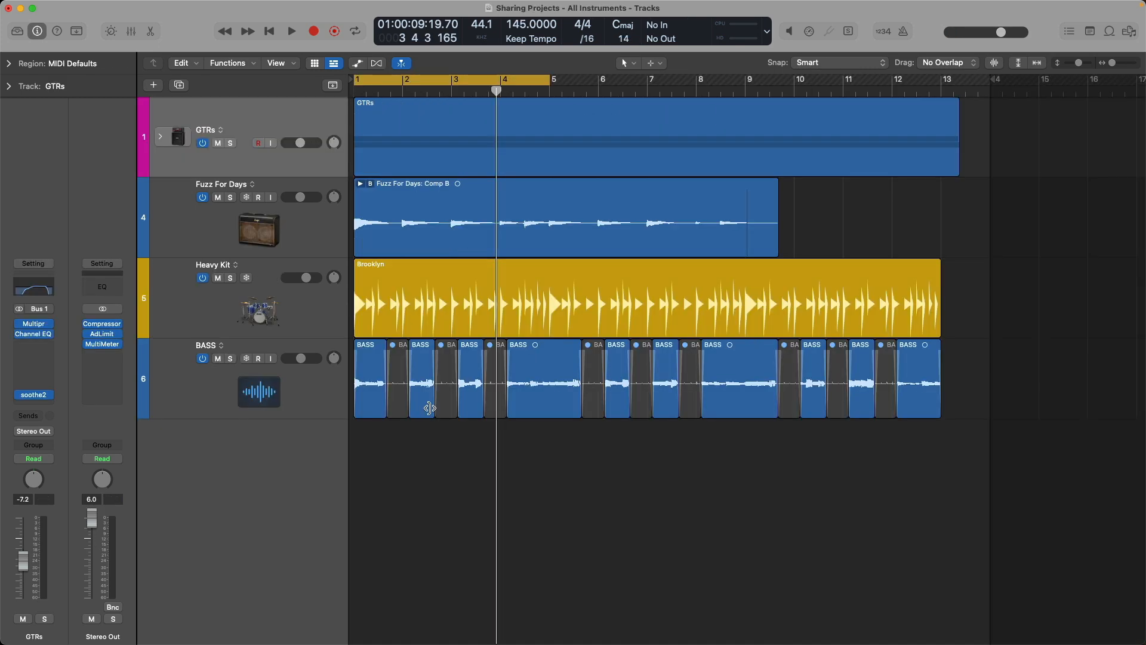
Review the Normalize choices in the Sharing Projects bounce settings, then cancel without bouncing
{"action": "key", "text": "super+b"}
{"action": "left_click", "coordinate": [478, 308]}
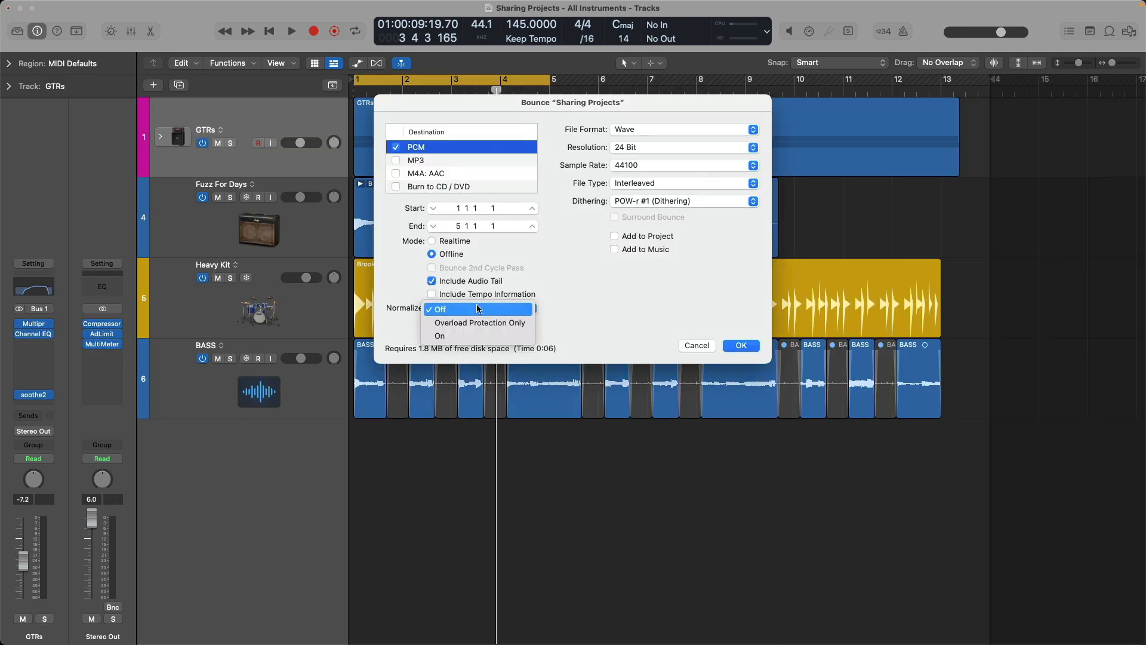
{"action": "left_click", "coordinate": [475, 323]}
{"action": "left_click", "coordinate": [480, 309]}
{"action": "left_click", "coordinate": [483, 296]}
{"action": "left_click", "coordinate": [686, 346]}
Return to the project start, reset the Stereo Out fader to 0.0 dB and lower the Master fader to -9.0 dB in the mixer
{"action": "key", "text": "Return"}
{"action": "left_click", "coordinate": [91, 521], "text": "alt"}
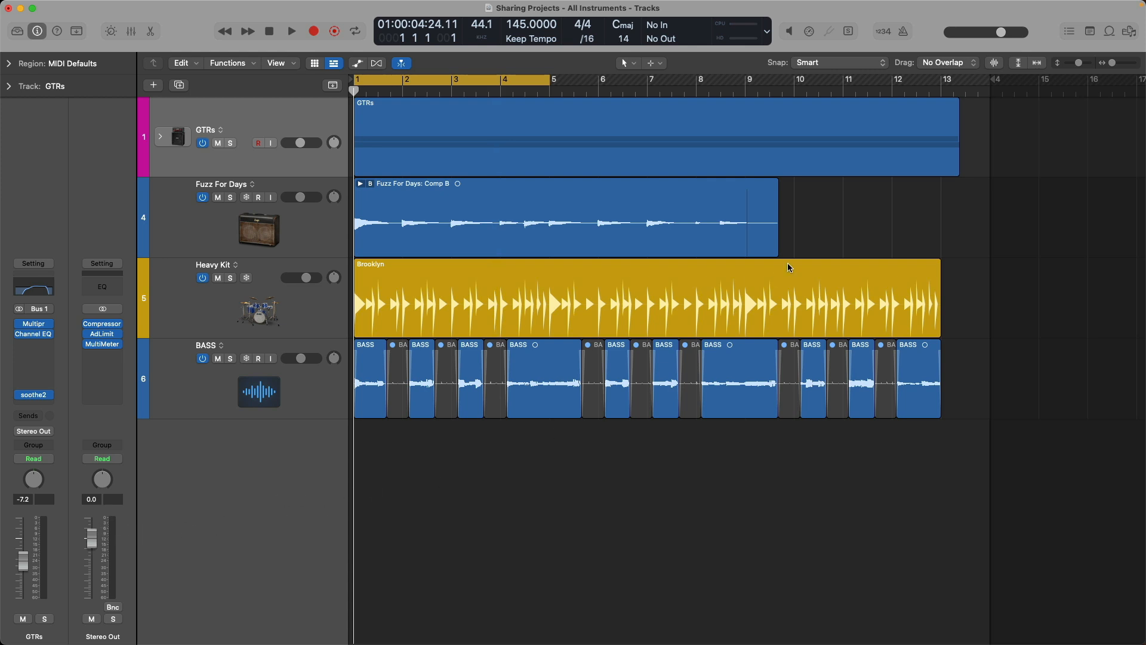
{"action": "left_click_drag", "start_coordinate": [1001, 36], "coordinate": [960, 39]}
{"action": "left_click", "coordinate": [985, 33], "text": "alt"}
{"action": "key", "text": "x"}
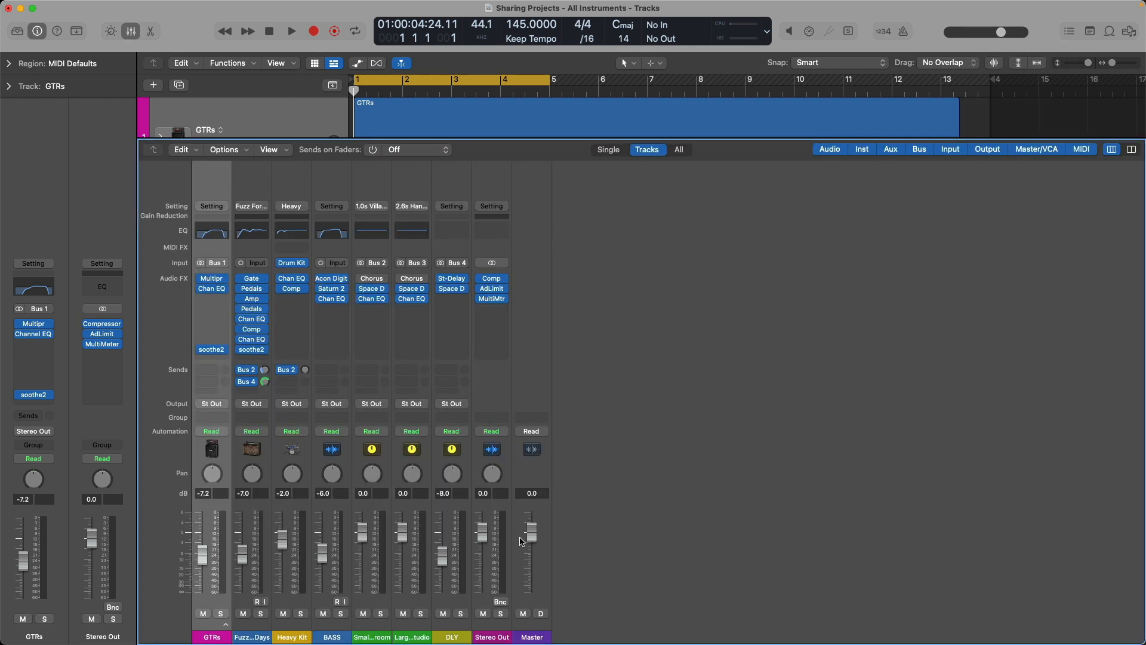
{"action": "left_click_drag", "start_coordinate": [532, 533], "coordinate": [532, 559]}
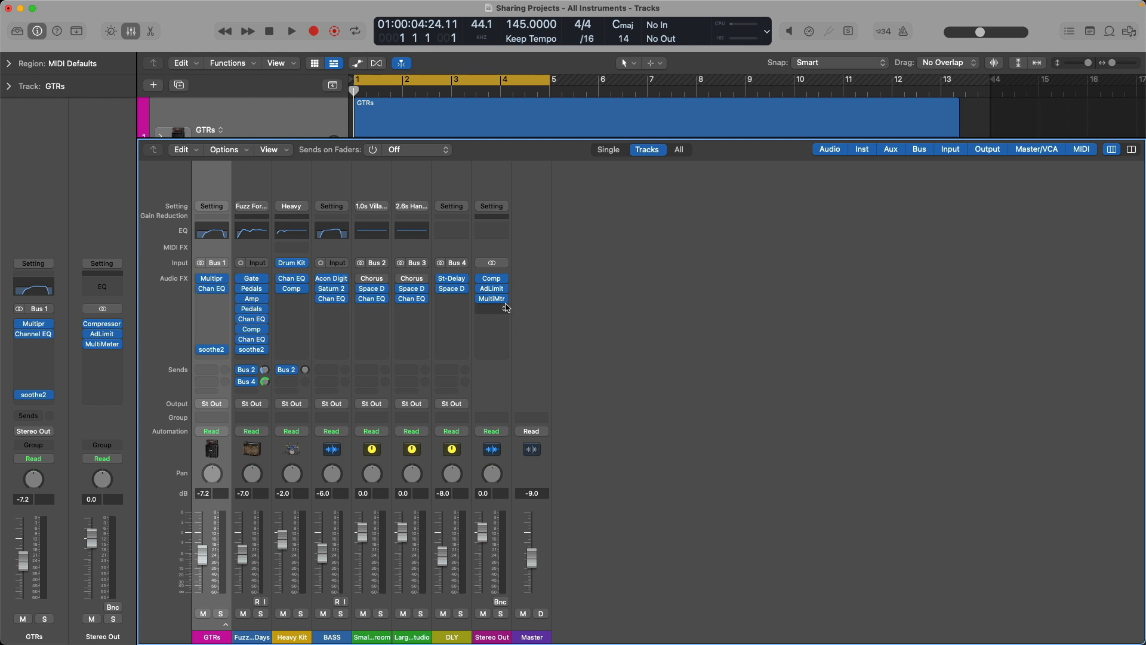
Open the MultiMeter on Stereo Out, play the project to examine its LUFS and true peak levels, and close the plug-in
{"action": "left_click", "coordinate": [497, 302]}
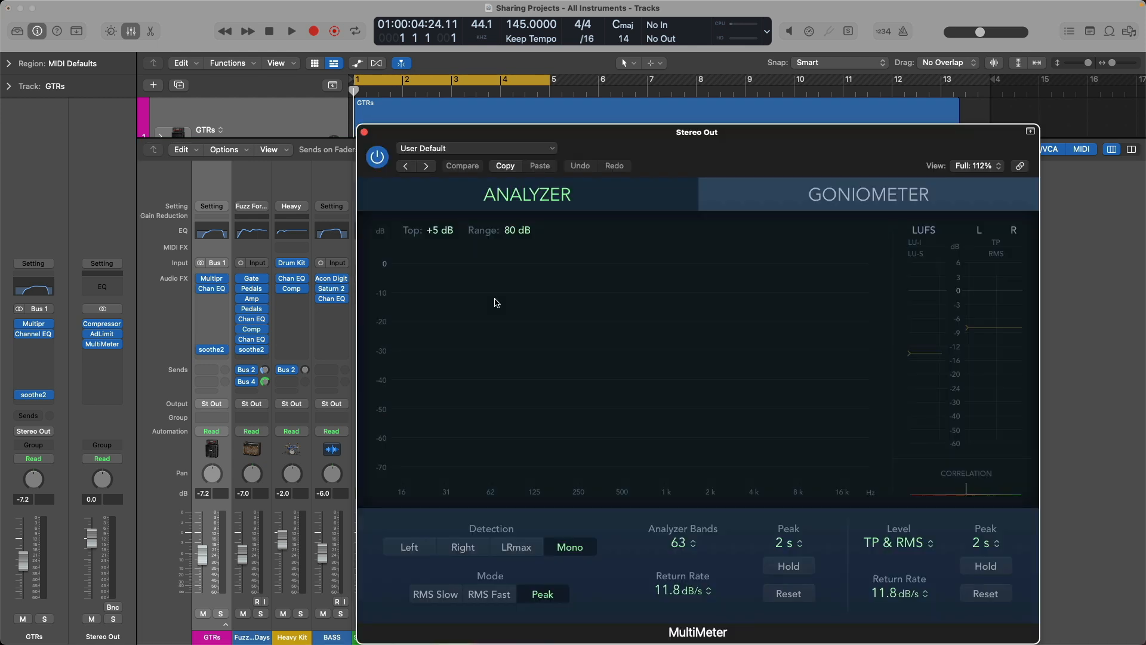
{"action": "left_click_drag", "start_coordinate": [613, 133], "coordinate": [901, 132]}
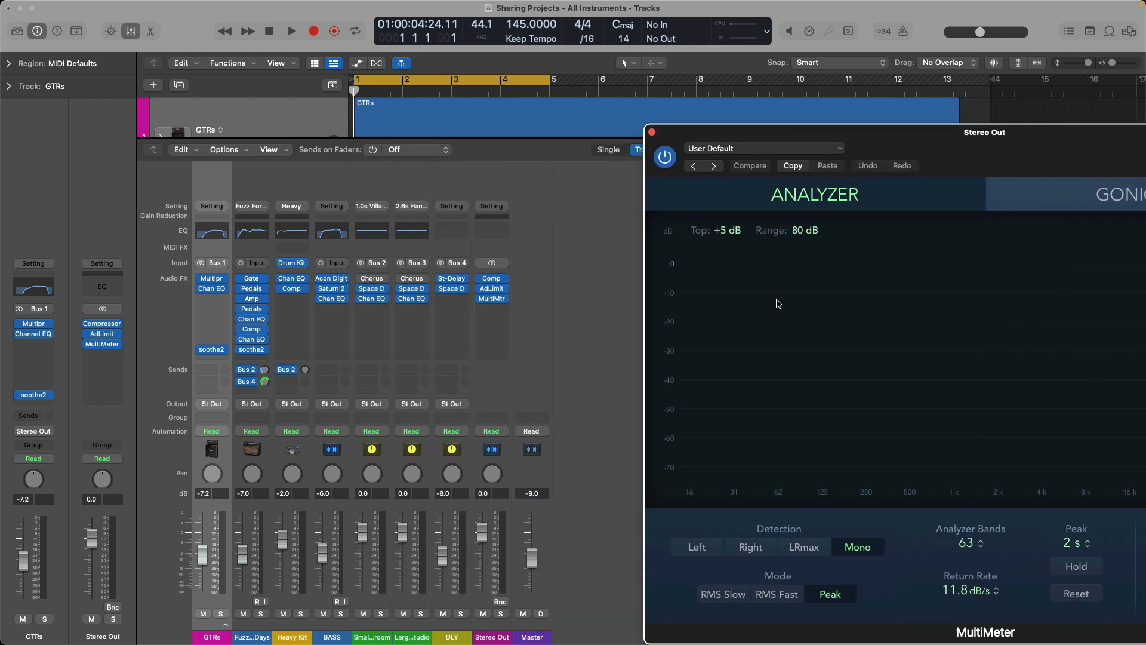
{"action": "left_click_drag", "start_coordinate": [966, 153], "coordinate": [575, 129]}
{"action": "key", "text": "space"}
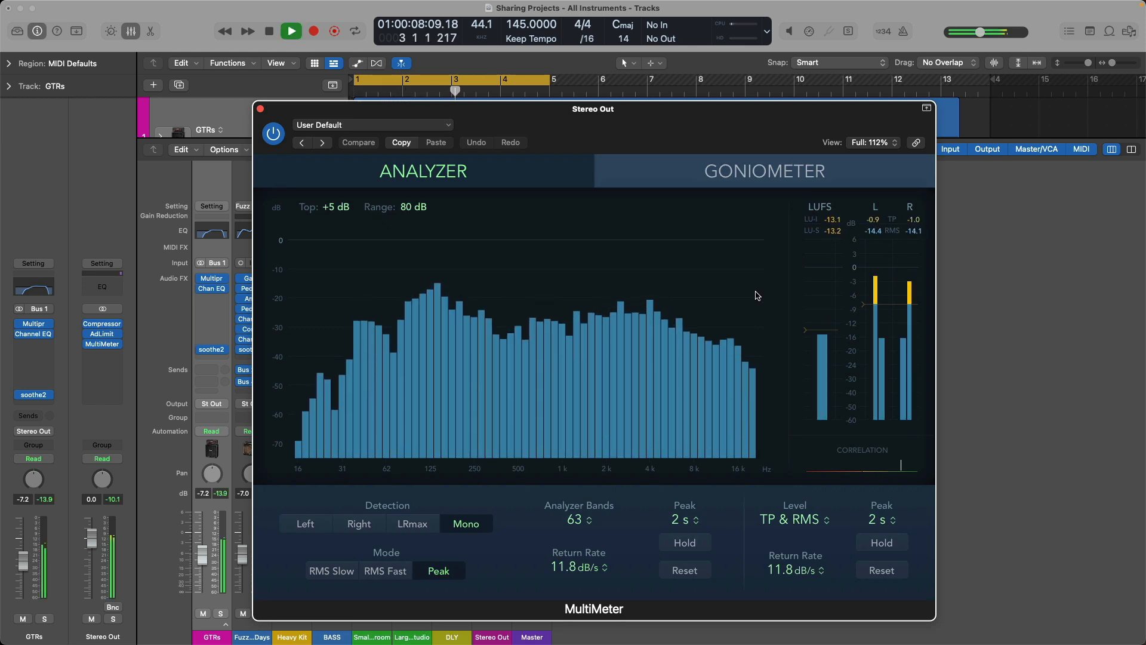
{"action": "key", "text": "space"}
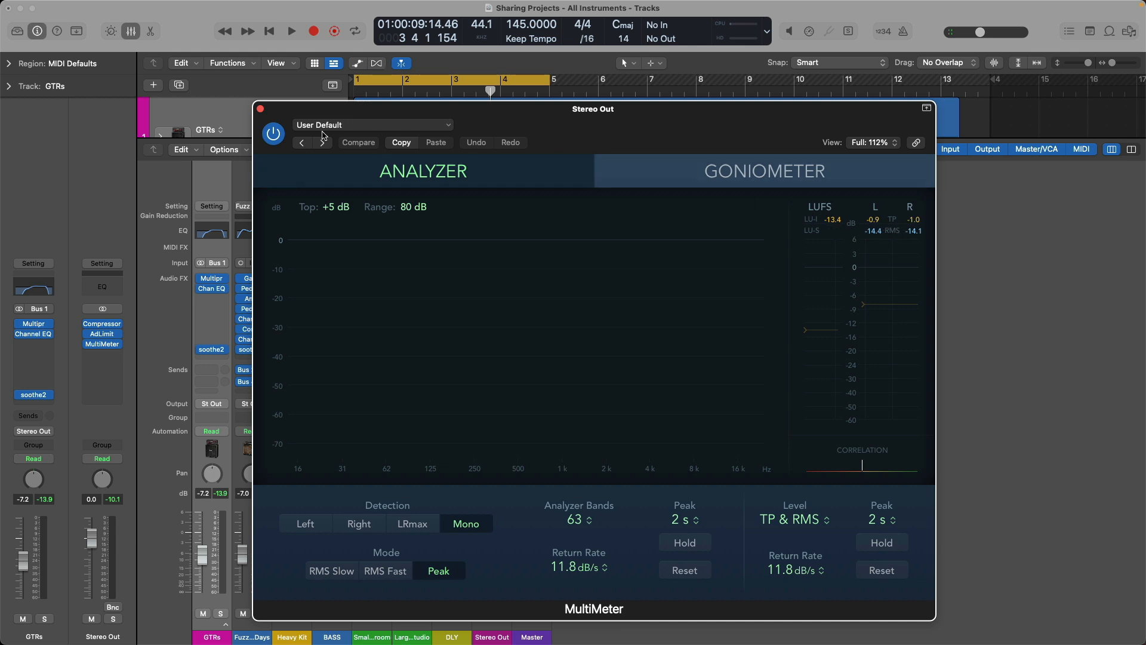
{"action": "left_click", "coordinate": [261, 109]}
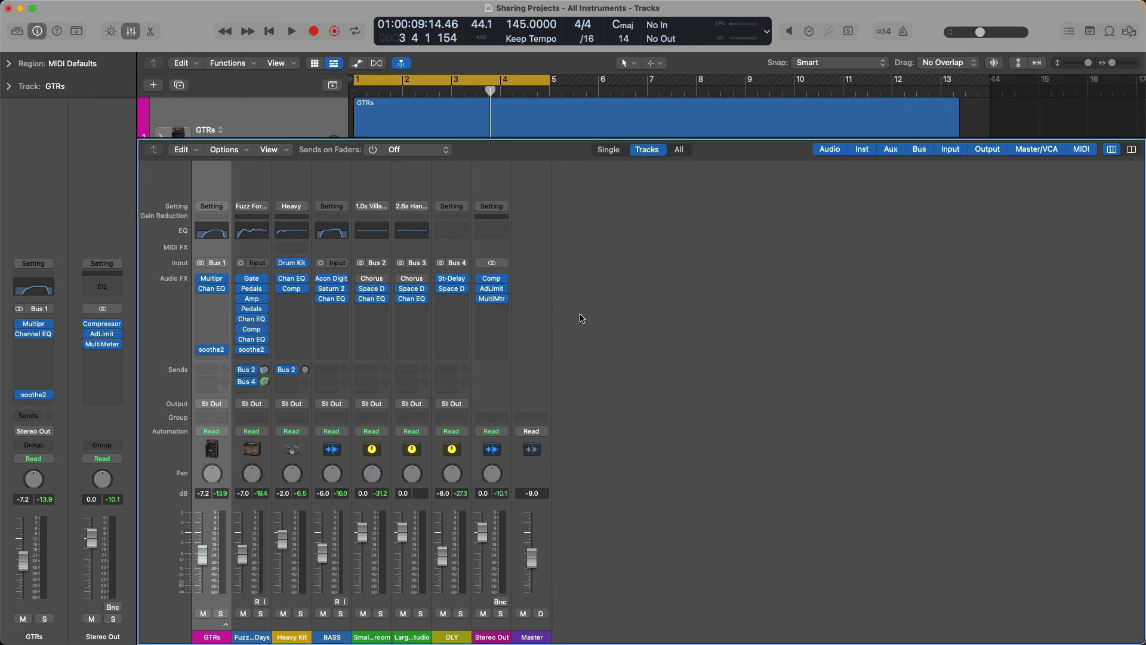
Lower the Stereo Out fader to -1.1 dB and bounce the section offline as Bounce 7 - Fader adjustments
{"action": "left_click_drag", "start_coordinate": [482, 531], "coordinate": [483, 534]}
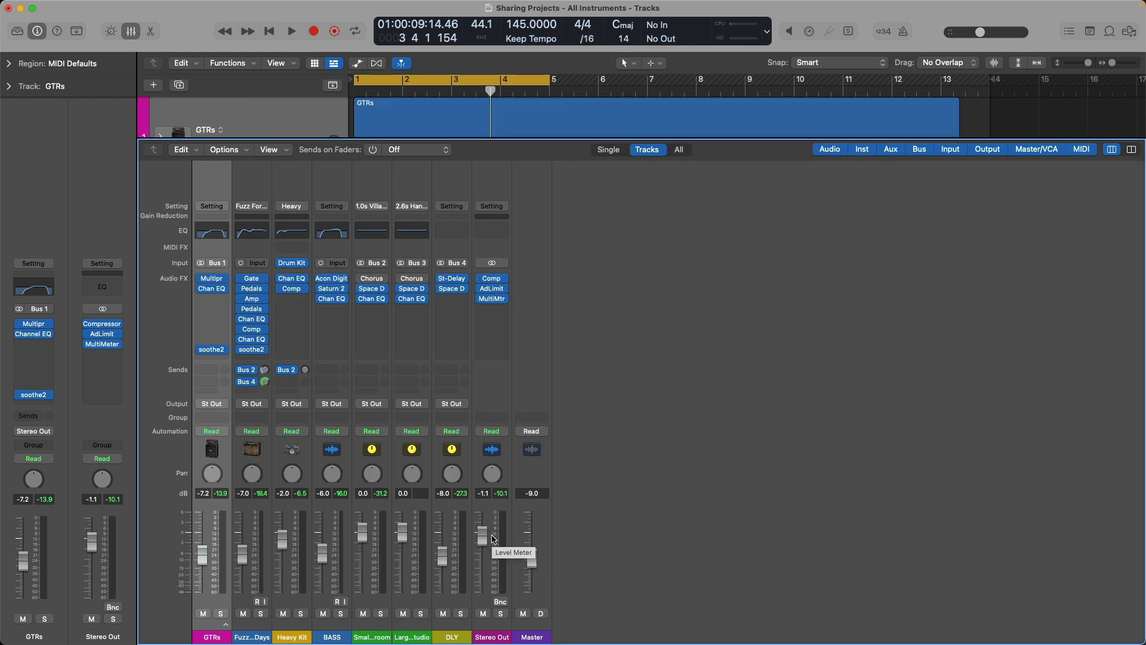
{"action": "key", "text": "x"}
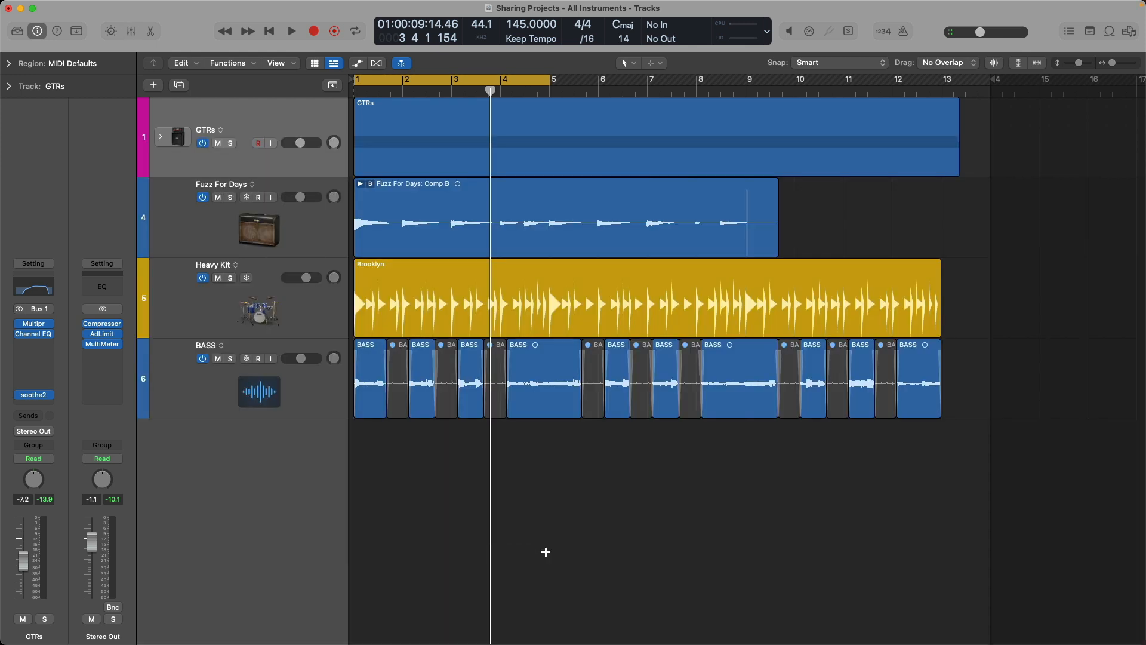
{"action": "key", "text": "super+b"}
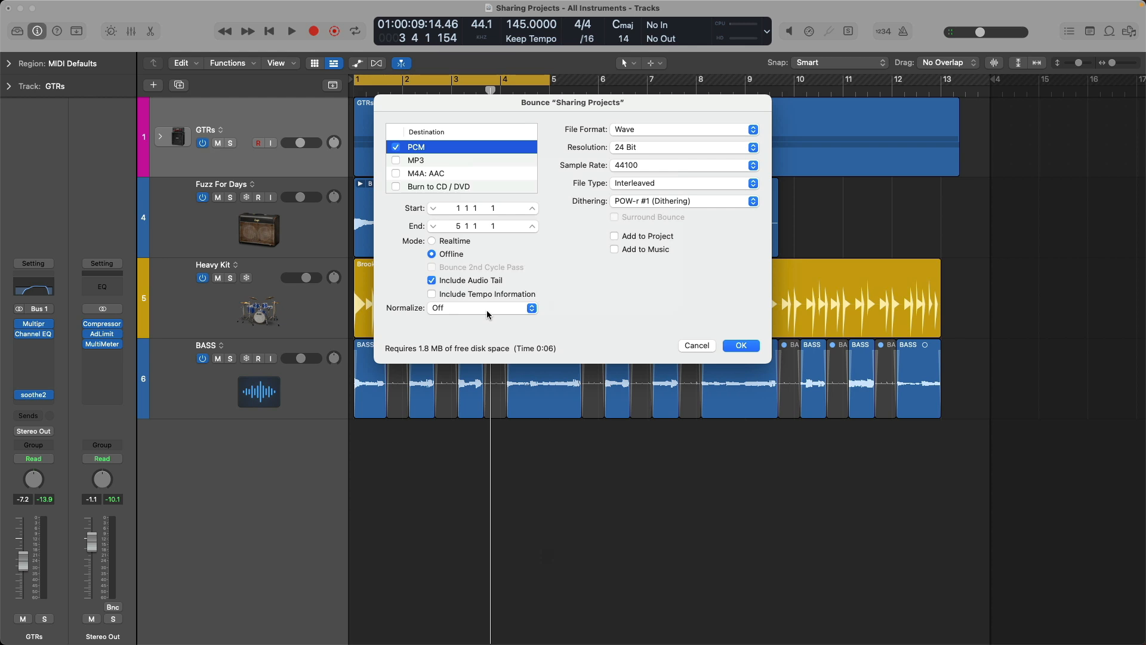
{"action": "left_click", "coordinate": [726, 346]}
{"action": "type", "text": "Bounce 7 - Fader adjustme"}
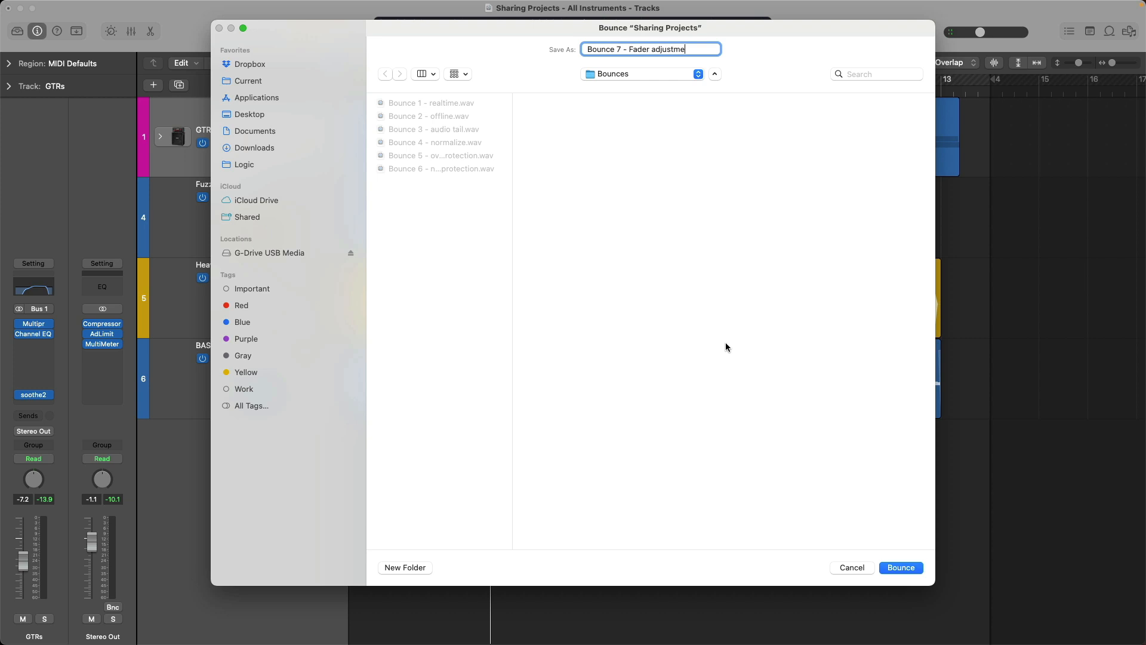
{"action": "key", "text": "Return"}
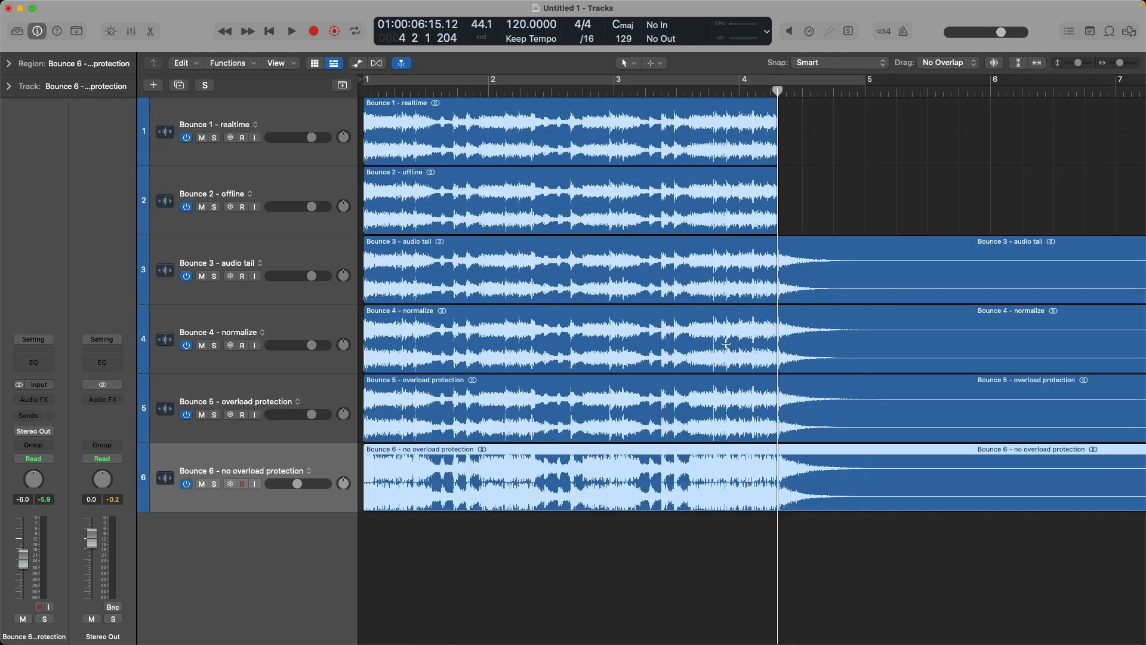
Add the Bounce 7 - Fader adjustments file from Finder to a new track at bar 1 below Bounce 6 and select that track
{"action": "key", "text": "super+Tab"}
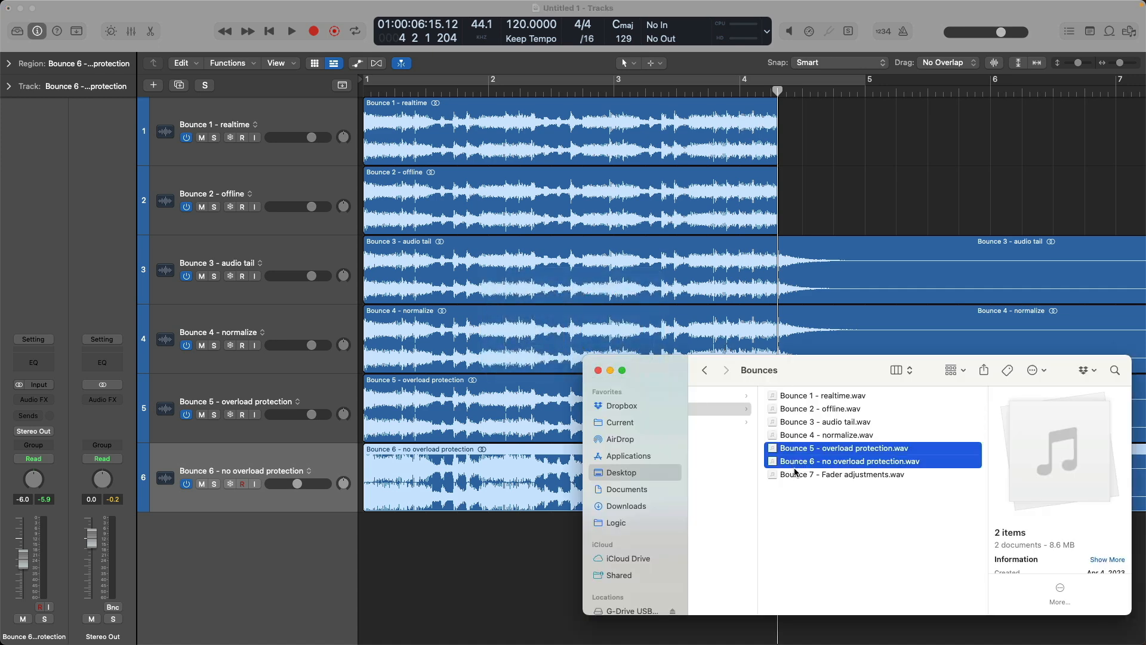
{"action": "left_click_drag", "start_coordinate": [797, 476], "coordinate": [368, 550]}
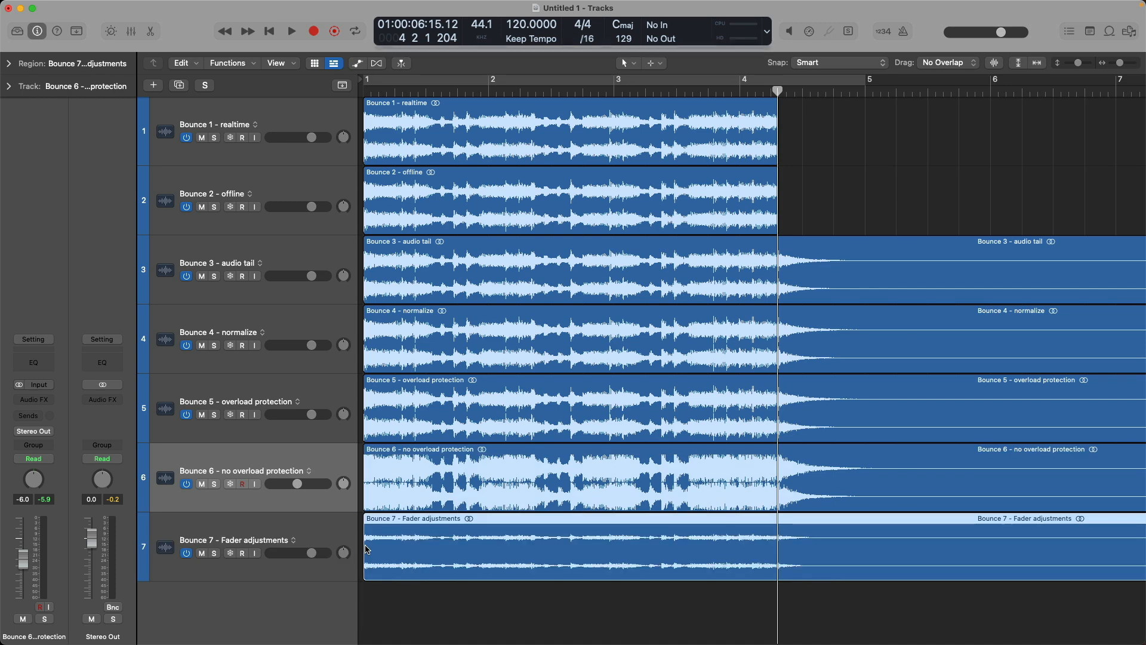
{"action": "left_click", "coordinate": [241, 518]}
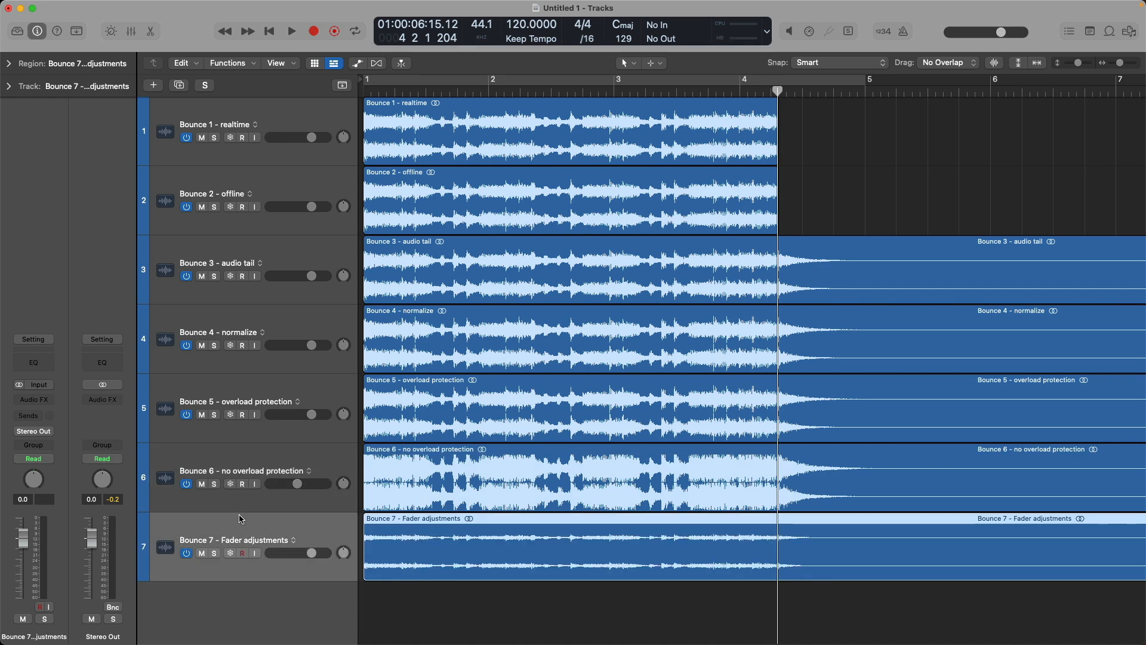
Solo Bounce 7 and play from the start, switch the solo to Bounce 5 to compare loudness, and stop with the solo cleared
{"action": "left_click", "coordinate": [215, 553]}
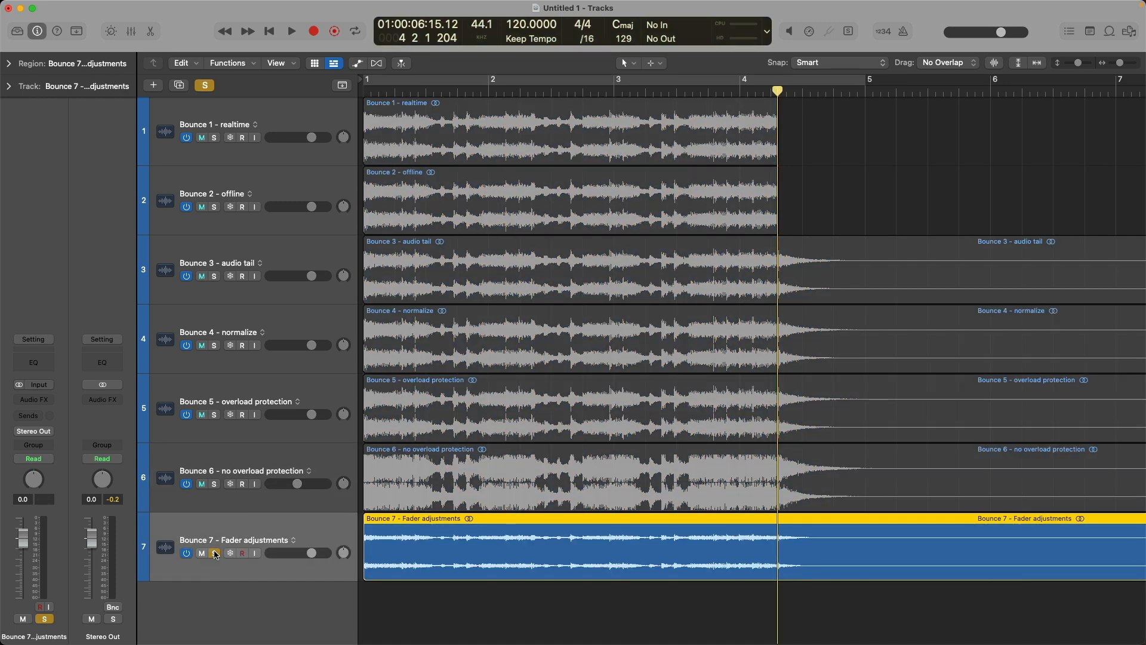
{"action": "key", "text": "Return"}
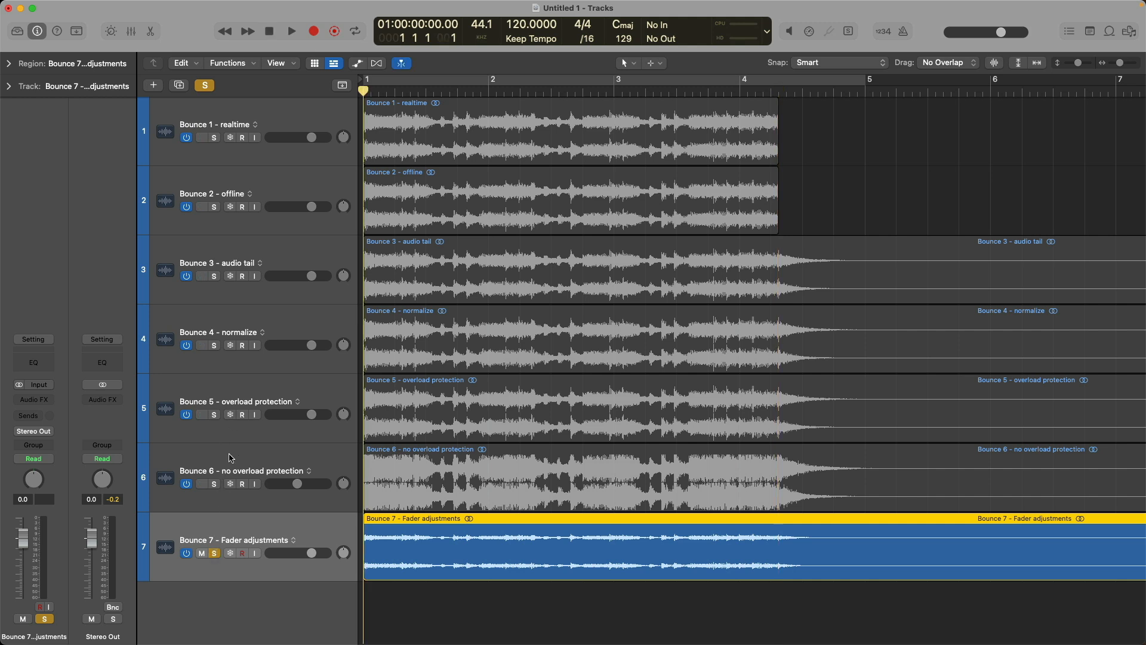
{"action": "key", "text": "space"}
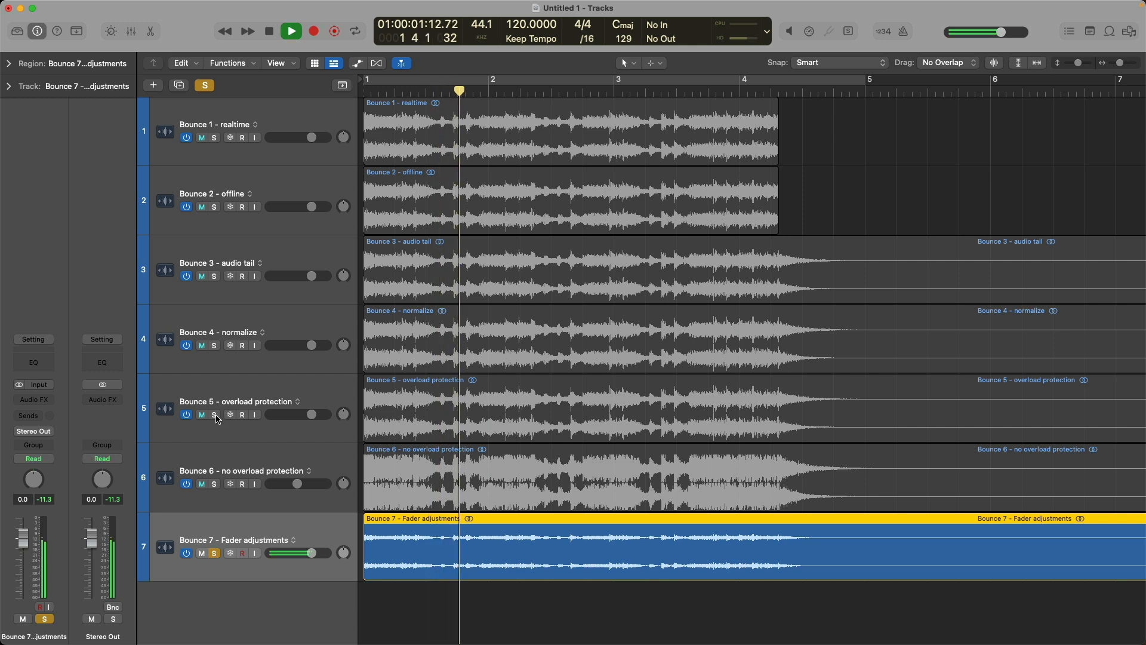
{"action": "left_click", "coordinate": [215, 414], "text": "alt"}
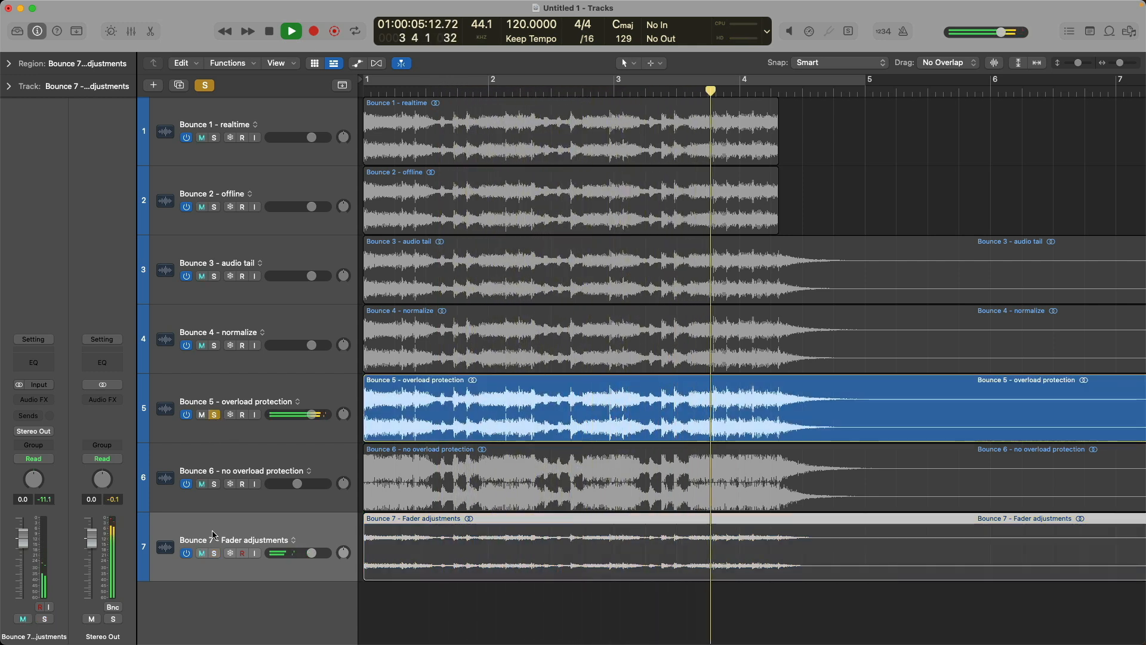
{"action": "key", "text": "space"}
{"action": "left_click", "coordinate": [214, 415]}
Compare the waveforms of Bounce 5, Bounce 6 and Bounce 7 up close
{"action": "key", "text": "super+a"}
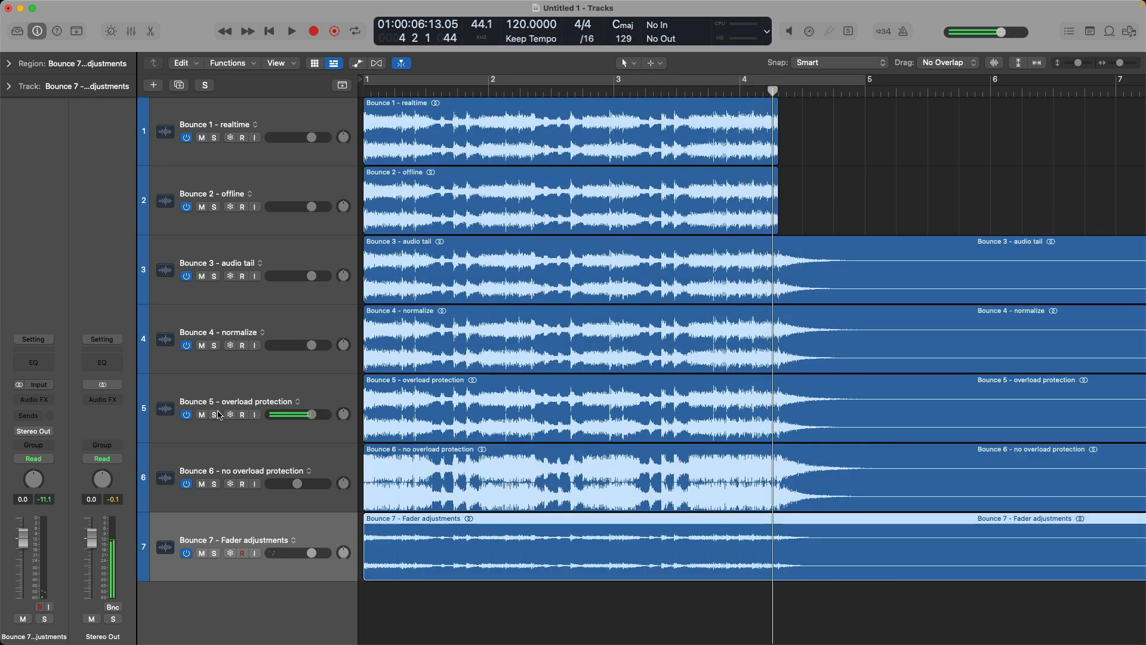
{"action": "left_click_drag", "start_coordinate": [439, 412], "coordinate": [651, 524]}
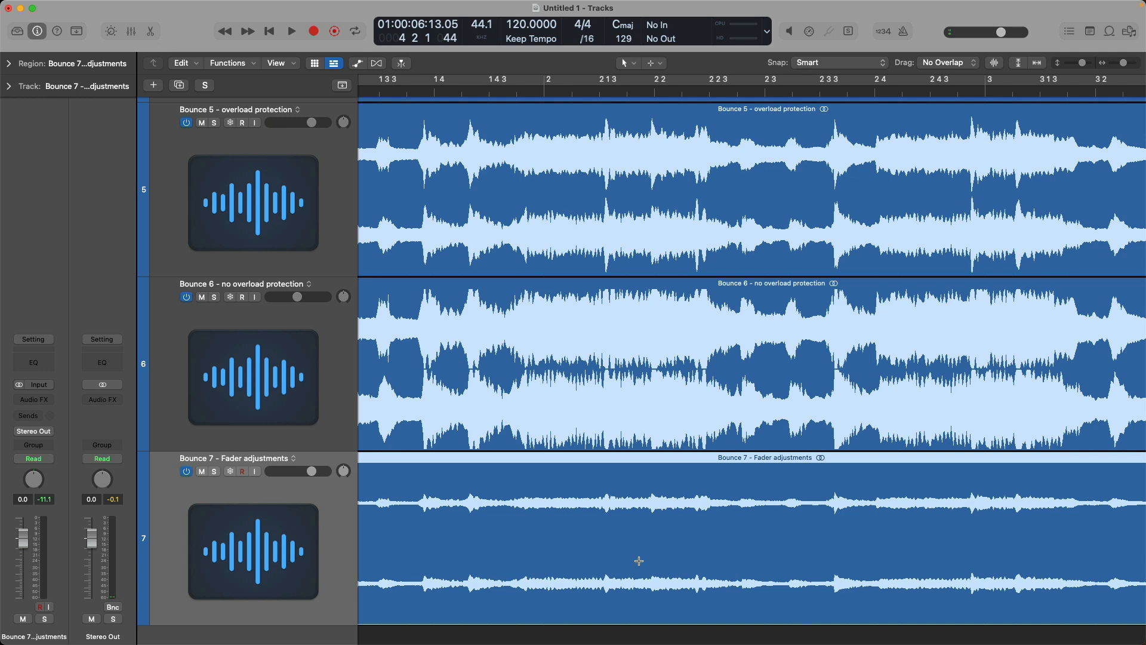
{"action": "left_click", "coordinate": [639, 562], "text": "ctrl+alt"}
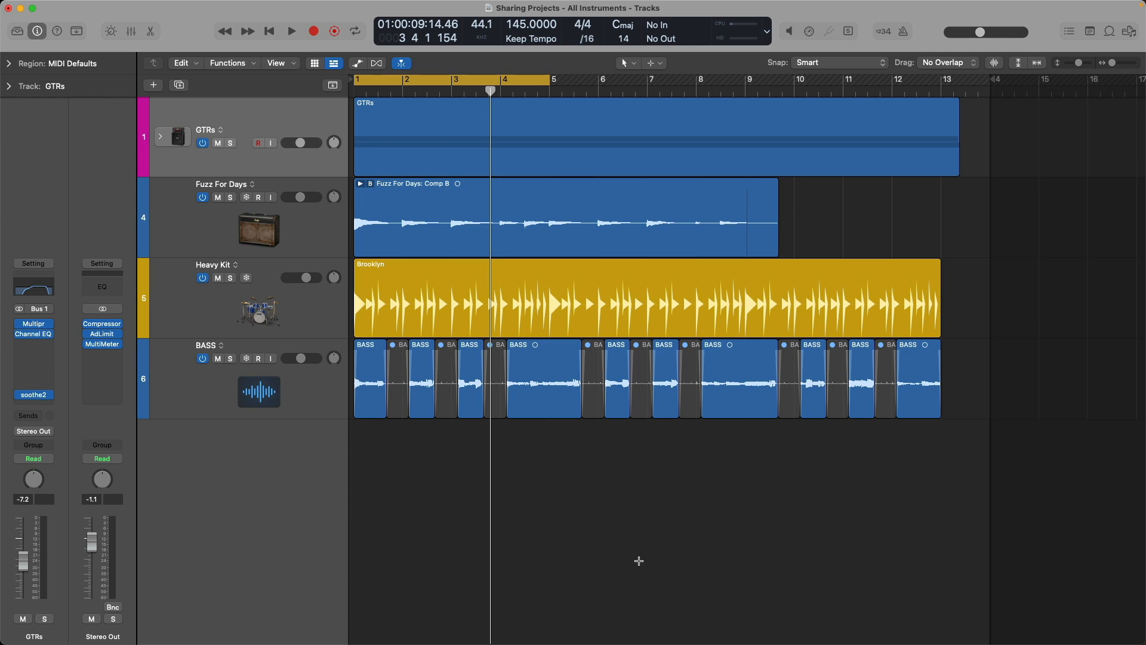
Reset the Master and Stereo Out faders to 0.0 dB in the Sharing Projects mixer
{"action": "key", "text": "x"}
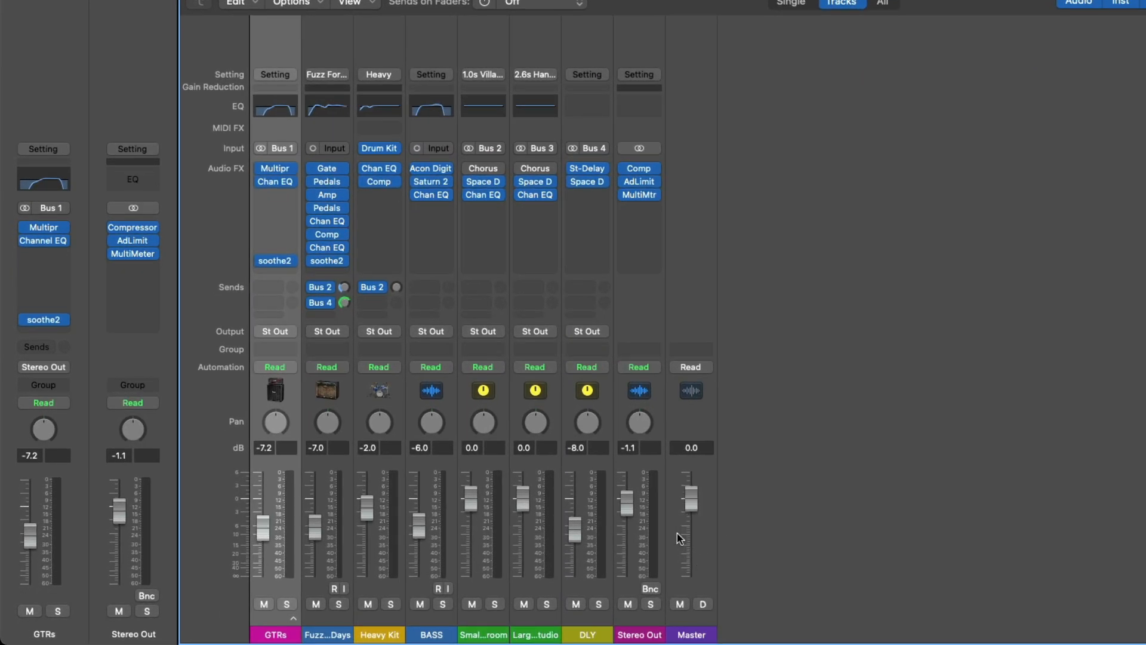
{"action": "left_click", "coordinate": [632, 509], "text": "alt"}
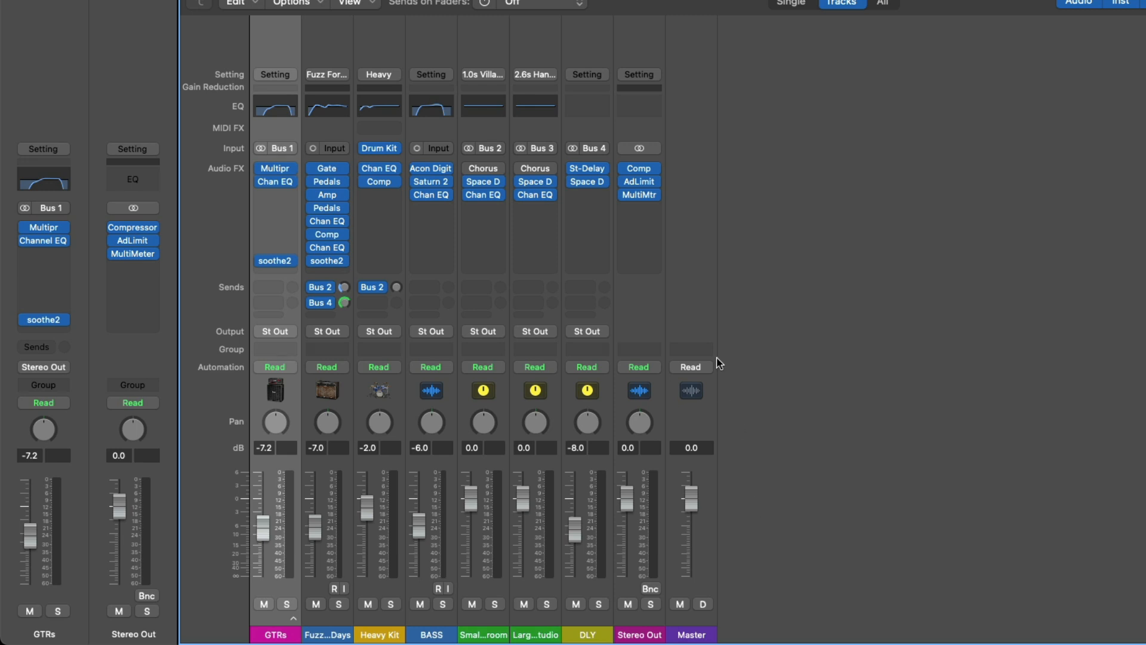
Open the Adaptive Limiter on the Stereo Out channel and place its window clear of the channel strips to examine its Out Ceiling
{"action": "mouse_move", "coordinate": [642, 186]}
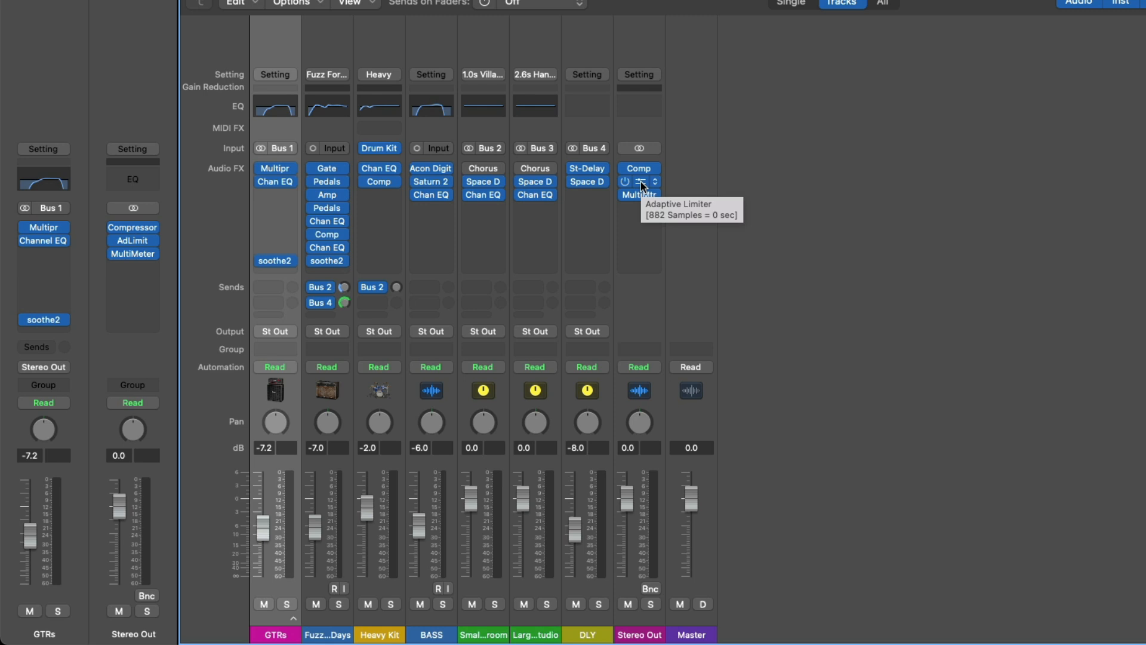
{"action": "left_click", "coordinate": [642, 186]}
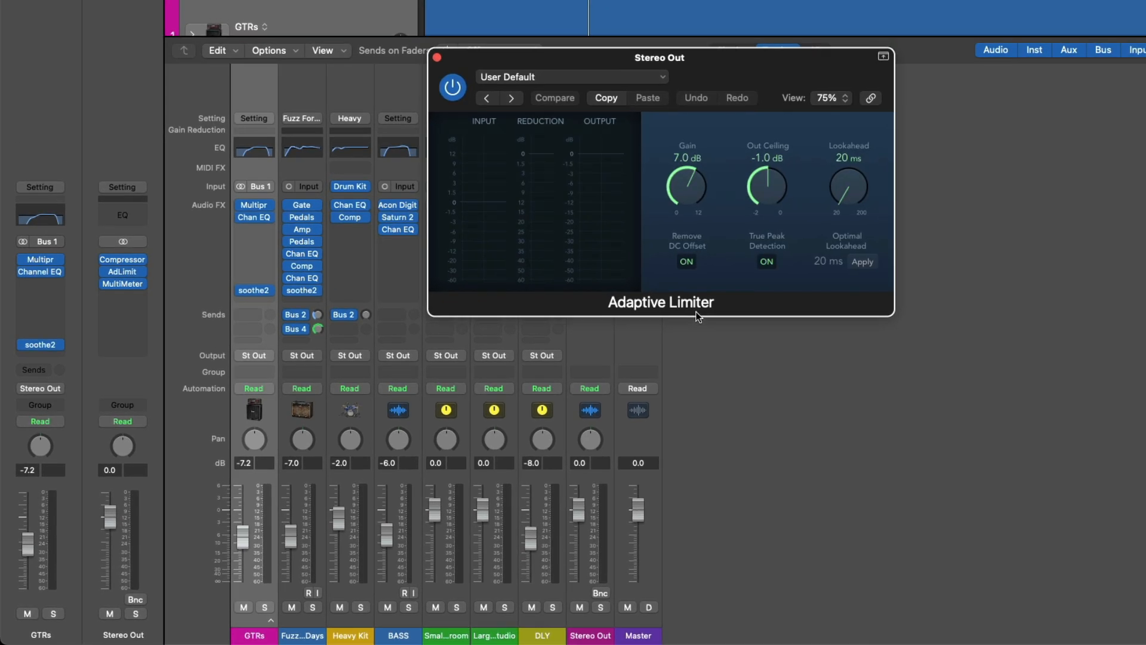
{"action": "left_click_drag", "start_coordinate": [737, 62], "coordinate": [976, 152]}
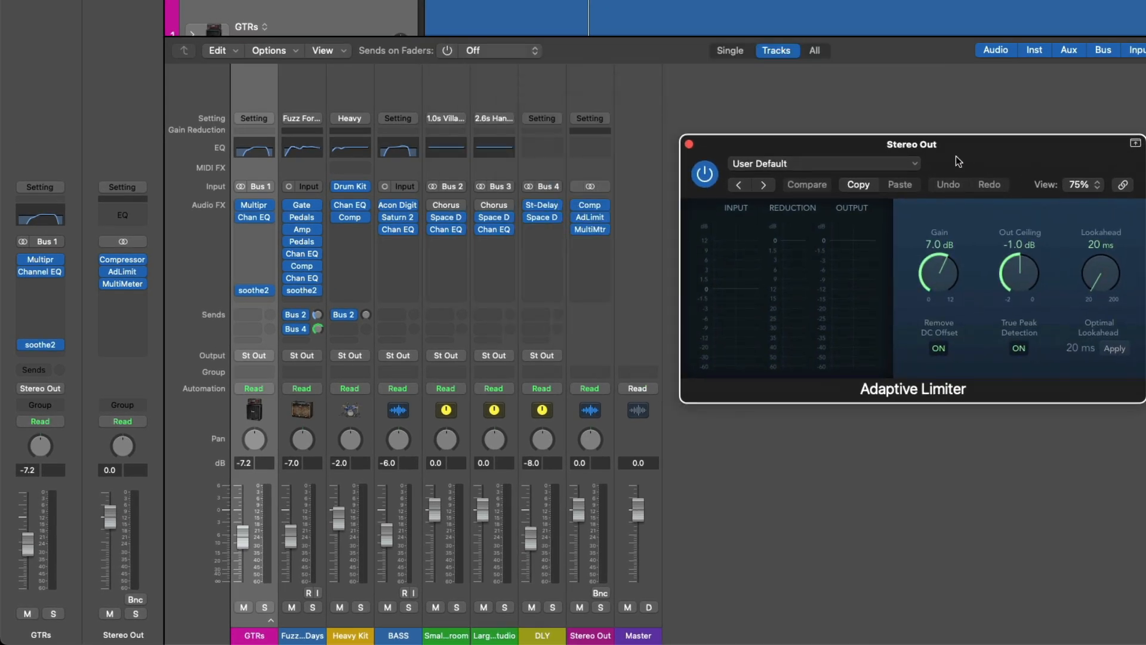
Try a Limiter in the slot below MultiMeter on the Stereo Out channel, then remove it
{"action": "left_click", "coordinate": [609, 242]}
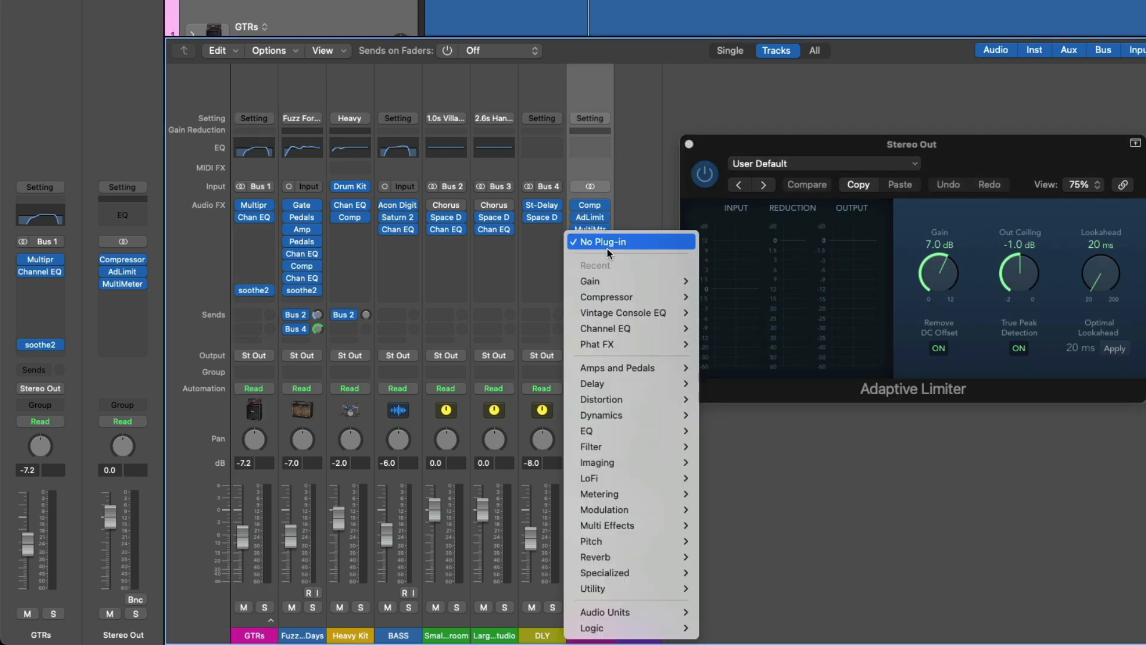
{"action": "mouse_move", "coordinate": [636, 413]}
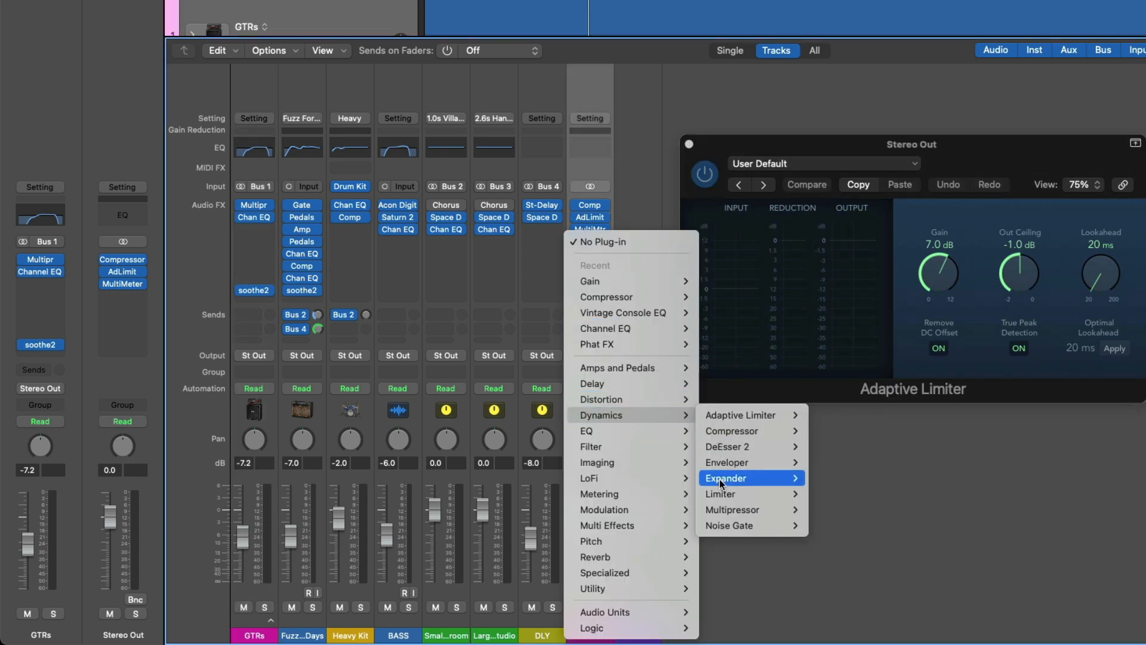
{"action": "mouse_move", "coordinate": [729, 497]}
{"action": "left_click", "coordinate": [830, 493]}
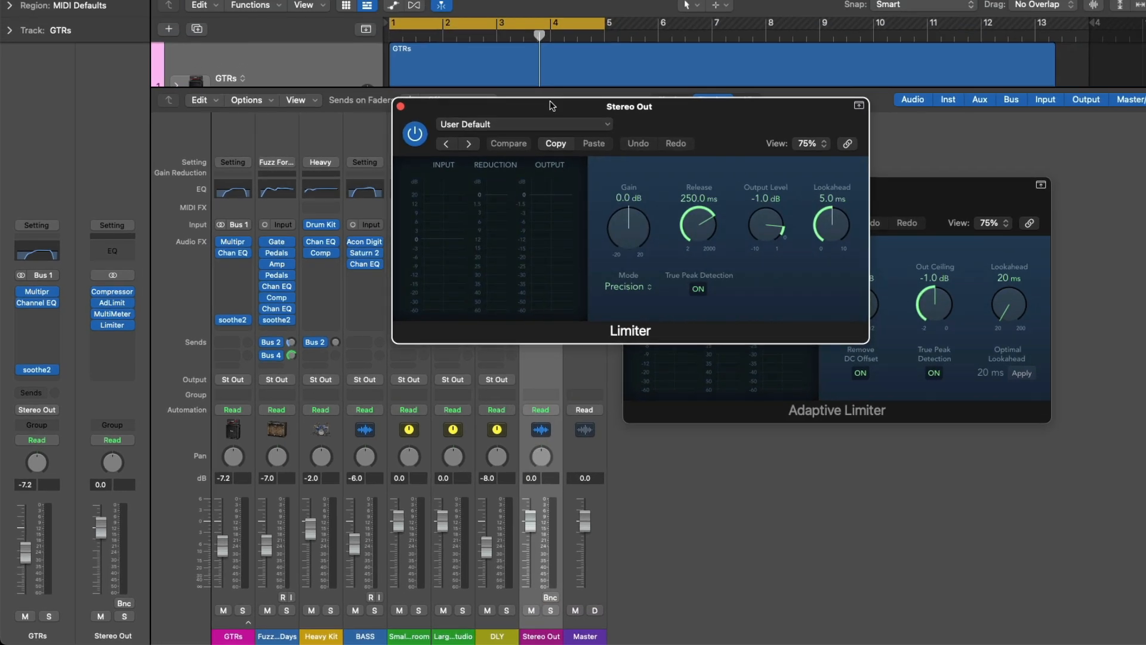
{"action": "left_click_drag", "start_coordinate": [449, 76], "coordinate": [715, 352]}
{"action": "left_click", "coordinate": [650, 366]}
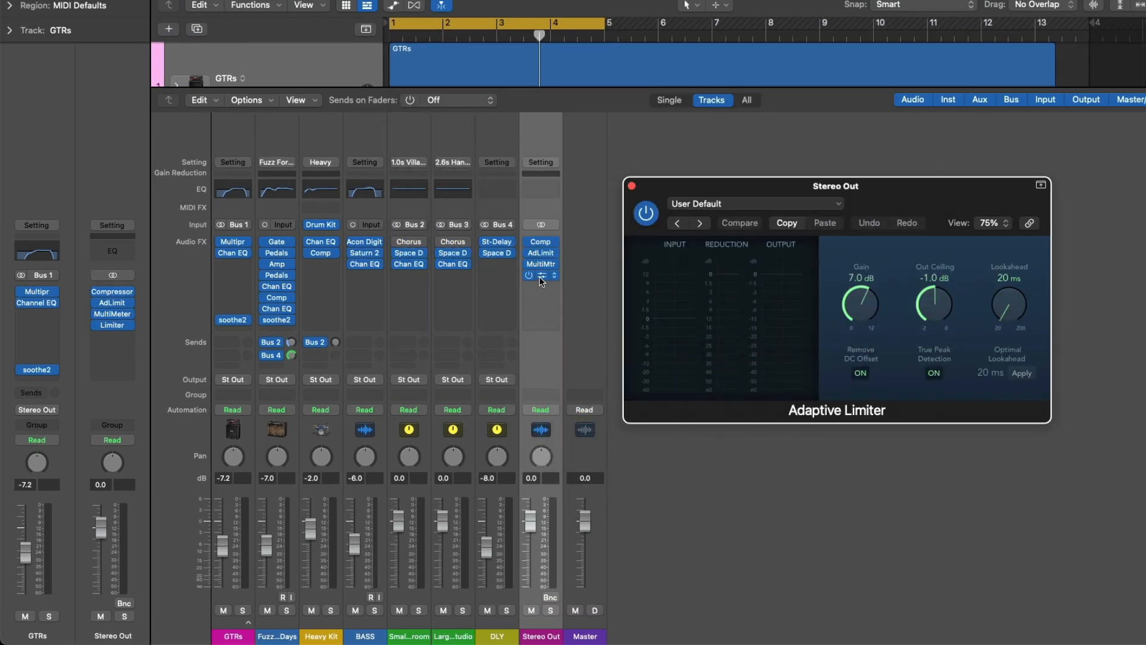
{"action": "left_click", "coordinate": [554, 276]}
{"action": "left_click", "coordinate": [547, 270]}
Open MultiMeter on the Stereo Out channel to examine its analyzer and level meters, then close it
{"action": "left_click", "coordinate": [544, 268]}
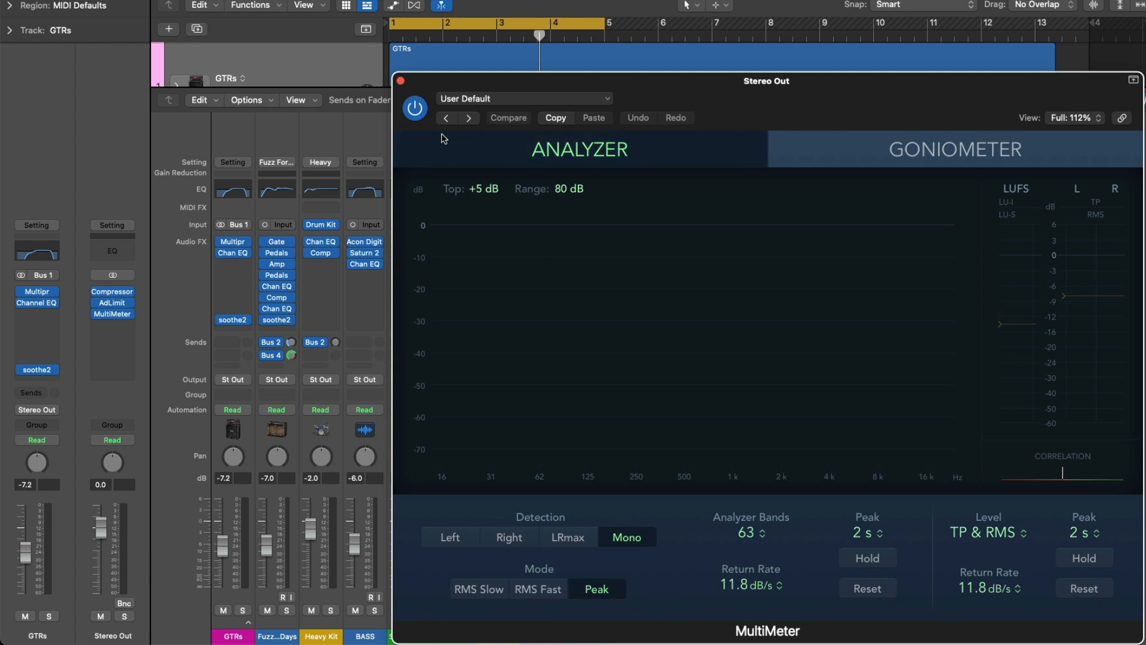
{"action": "left_click", "coordinate": [401, 81]}
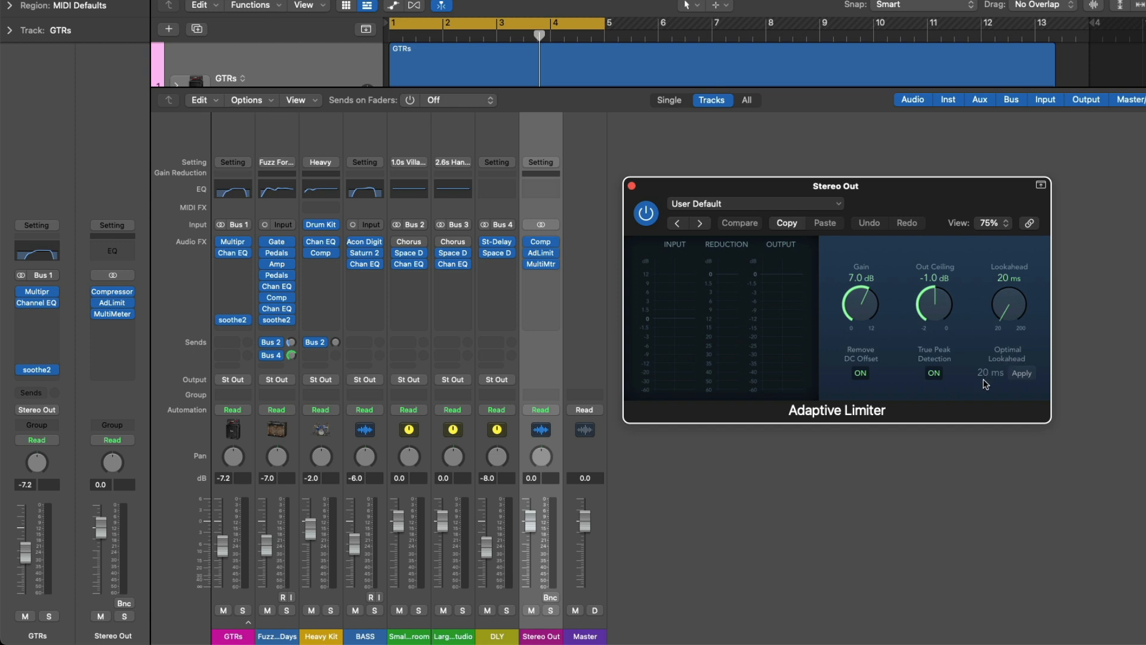
Compare the Adaptive Limiter's effect during playback by lowering its Gain to 0.0 dB and raising it back to 7.0 dB
{"action": "left_click", "coordinate": [1025, 374]}
{"action": "left_click_drag", "start_coordinate": [868, 307], "coordinate": [890, 435]}
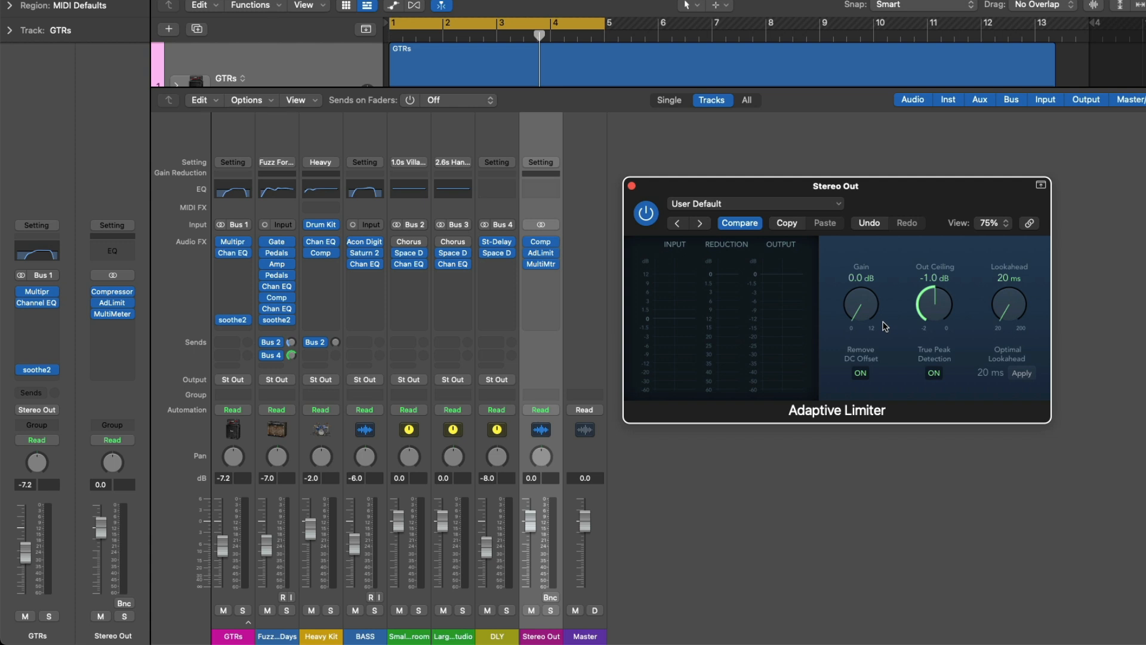
{"action": "key", "text": "space"}
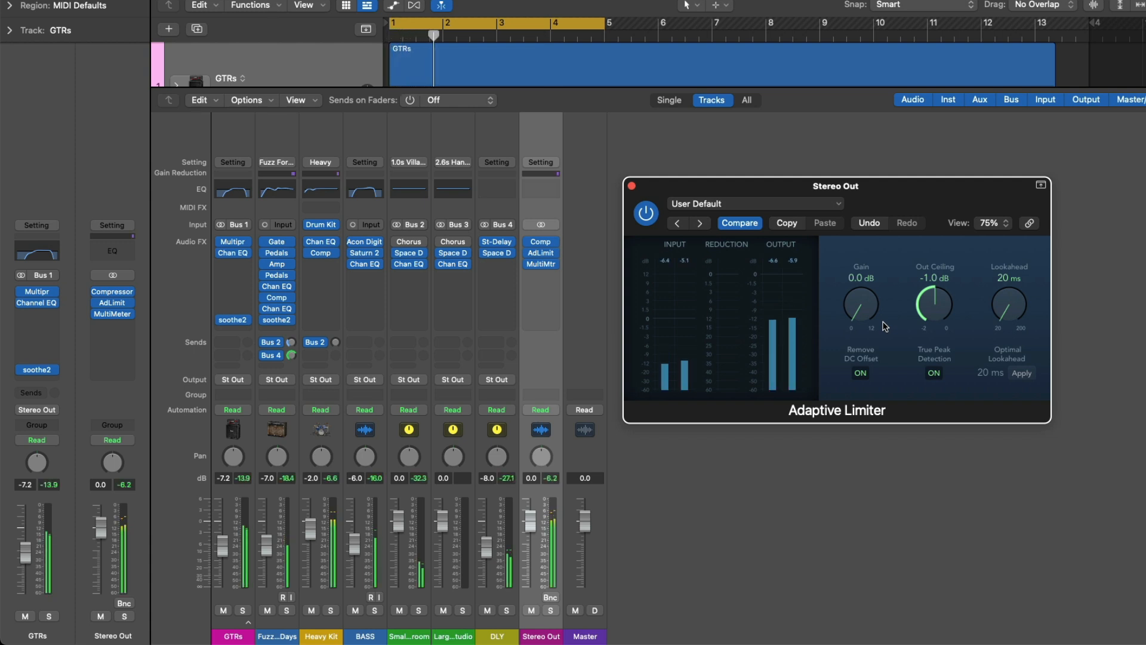
{"action": "left_click_drag", "start_coordinate": [871, 318], "coordinate": [884, 200]}
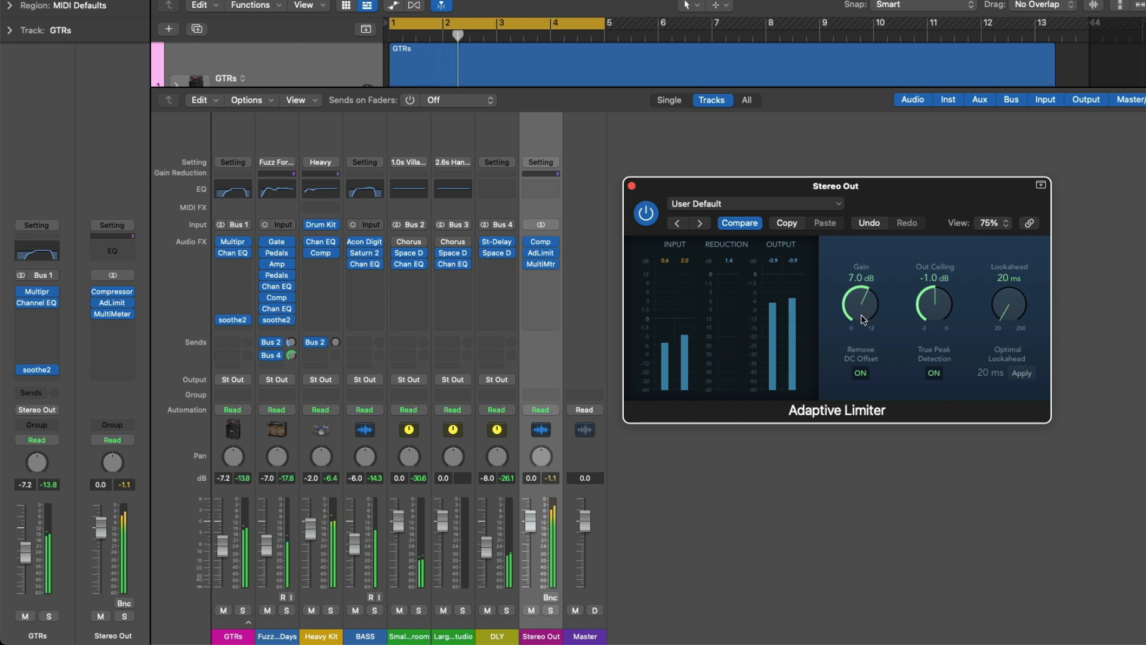
{"action": "left_click_drag", "start_coordinate": [861, 310], "coordinate": [858, 312]}
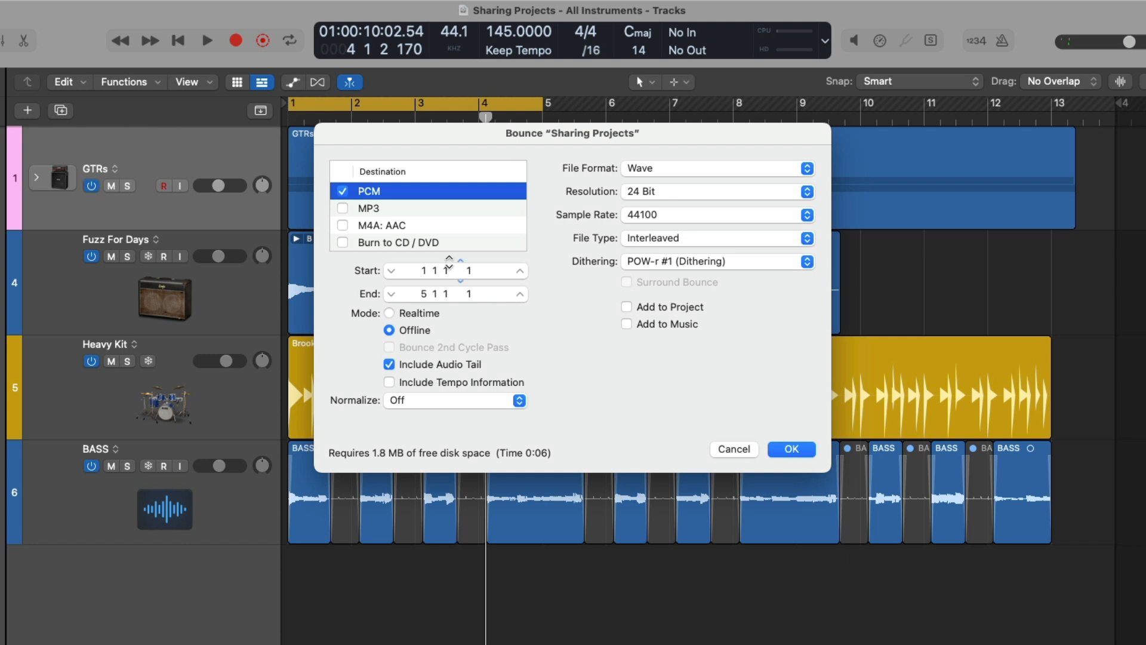
Enable MP3 alongside PCM as a bounce destination and review its stereo bit rate and Stereo Mode choices, keeping 320 kbps and Joint Stereo
{"action": "left_click", "coordinate": [435, 209]}
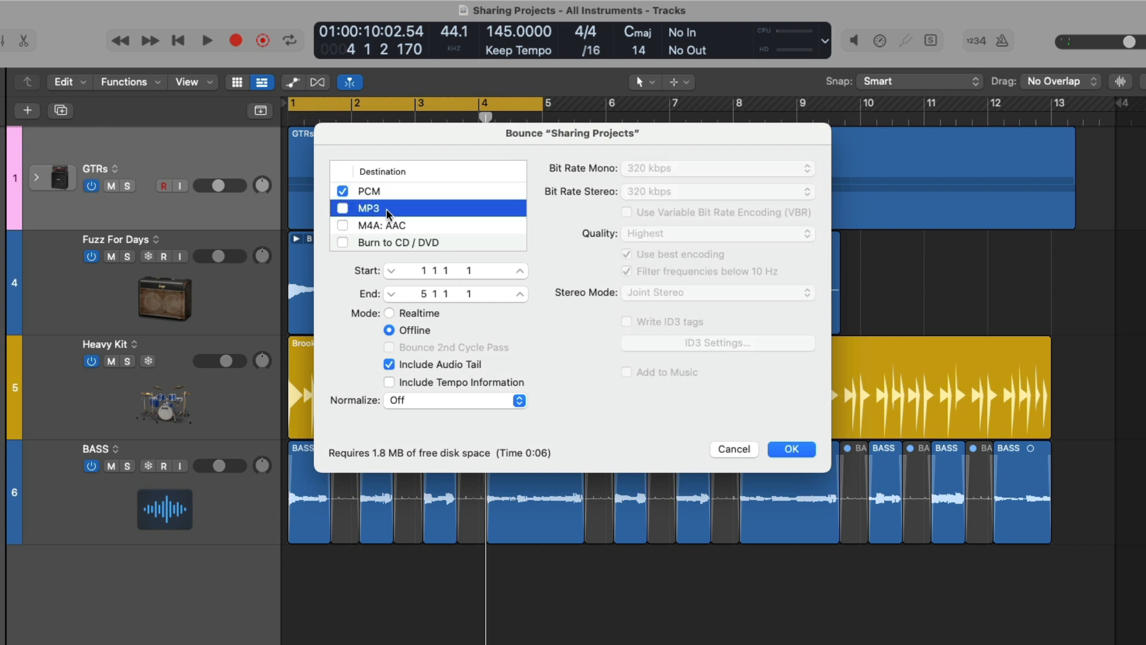
{"action": "left_click", "coordinate": [344, 209]}
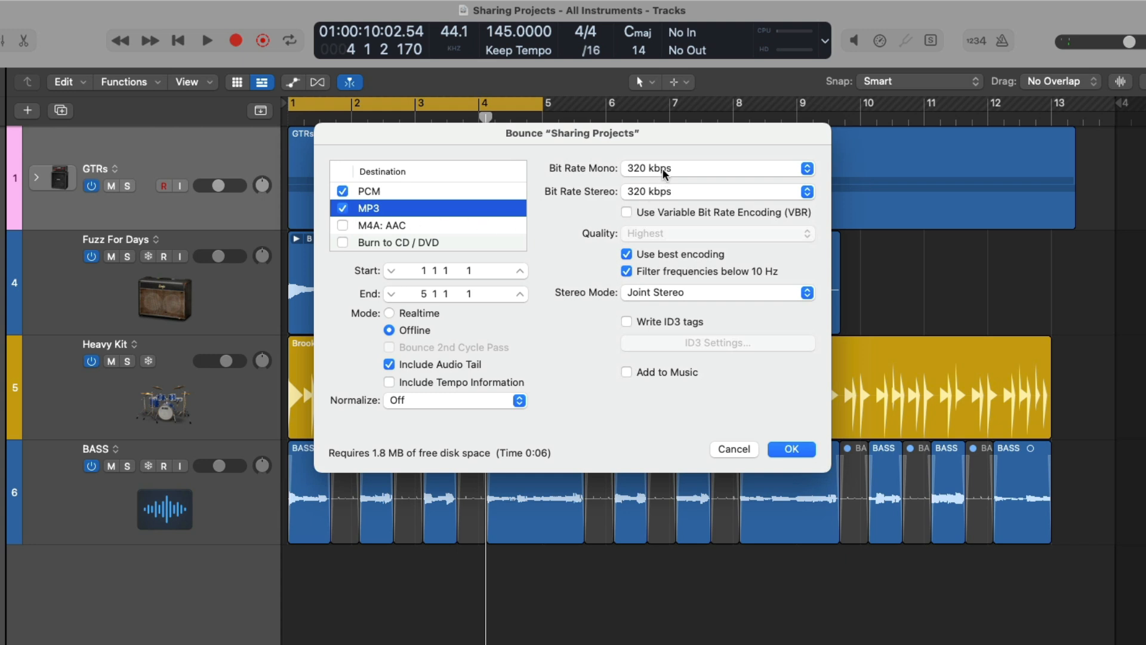
{"action": "left_click", "coordinate": [667, 194]}
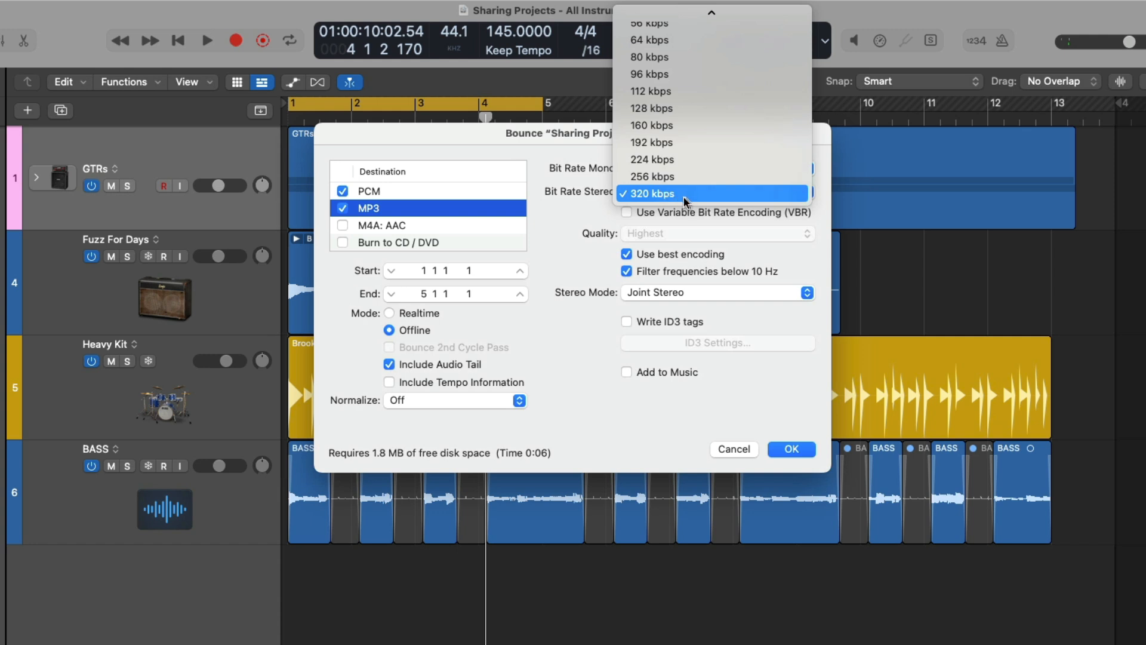
{"action": "left_click", "coordinate": [582, 223]}
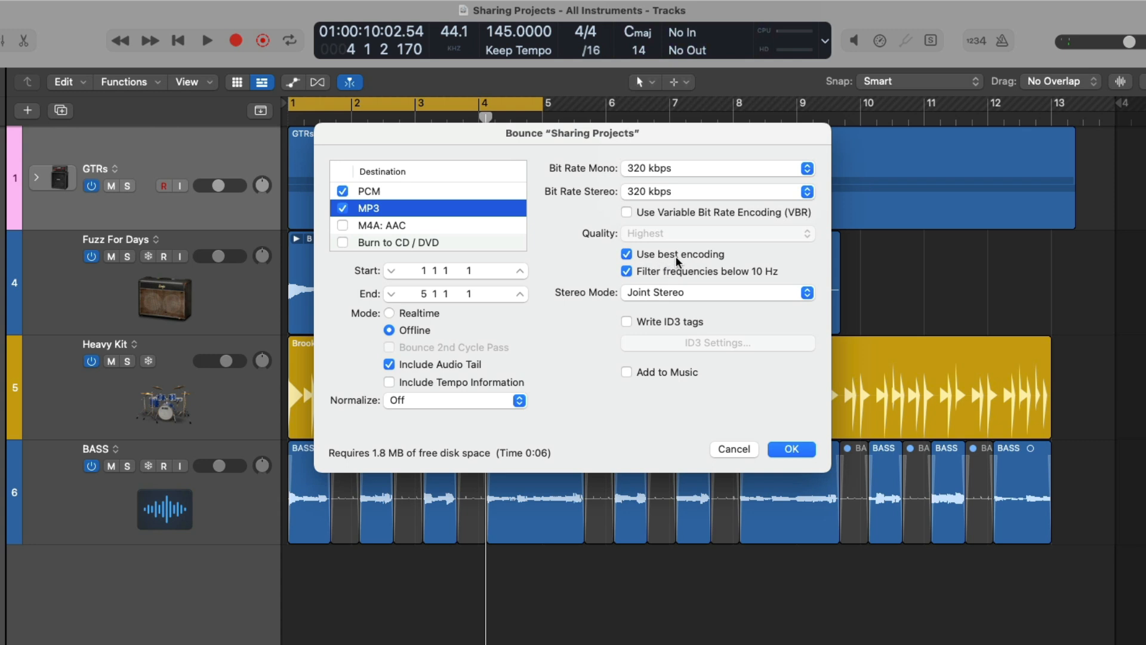
{"action": "left_click", "coordinate": [679, 295]}
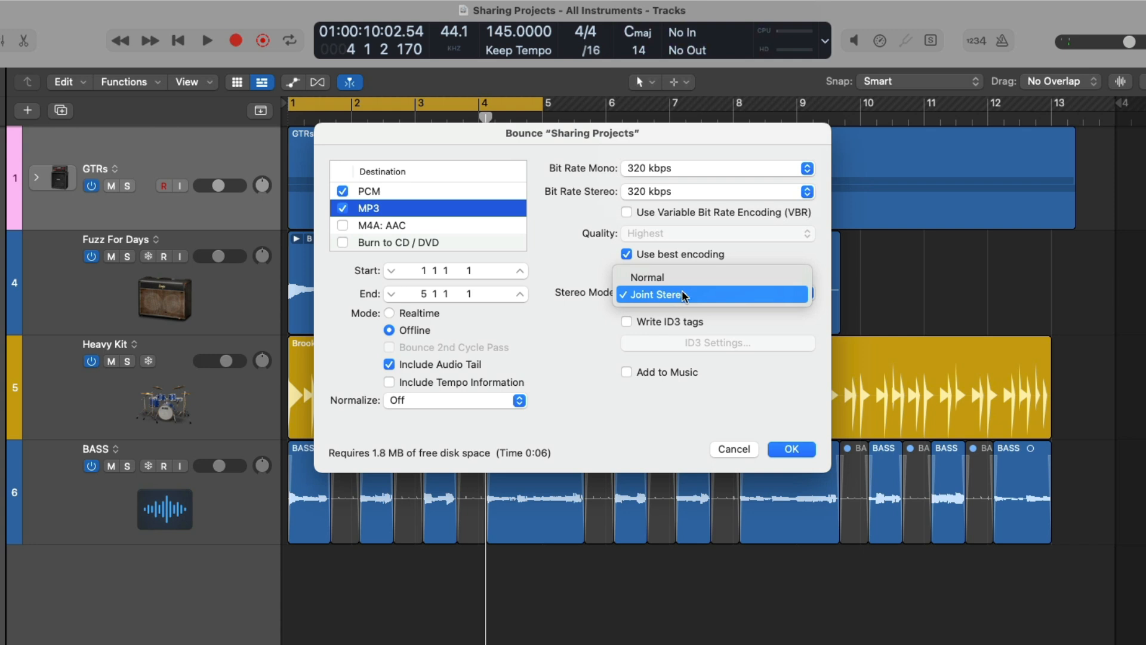
{"action": "left_click", "coordinate": [603, 330]}
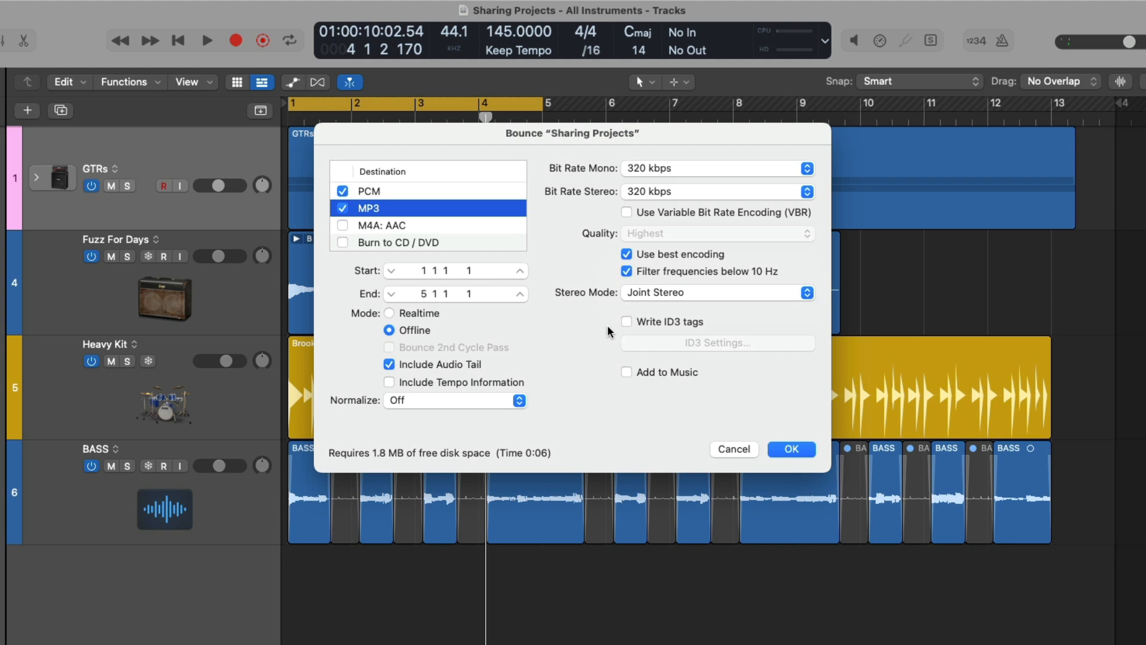
Bounce Sharing Projects to the Bounces folder under the name Bounce 8
{"action": "left_click", "coordinate": [786, 449]}
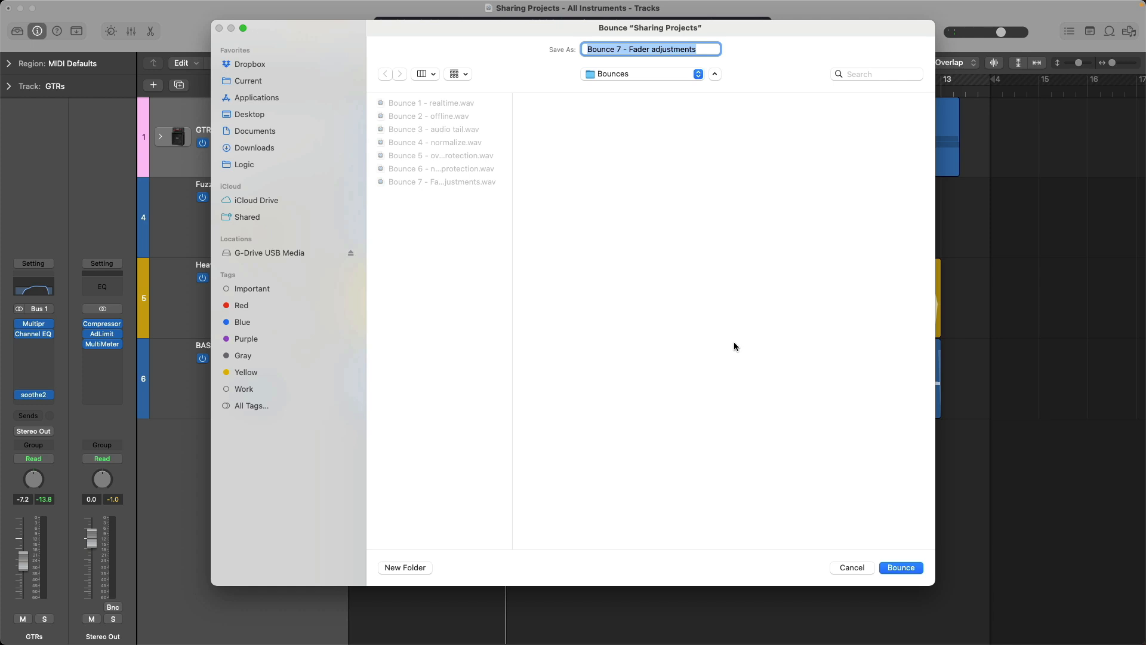
{"action": "type", "text": "Bounce 8"}
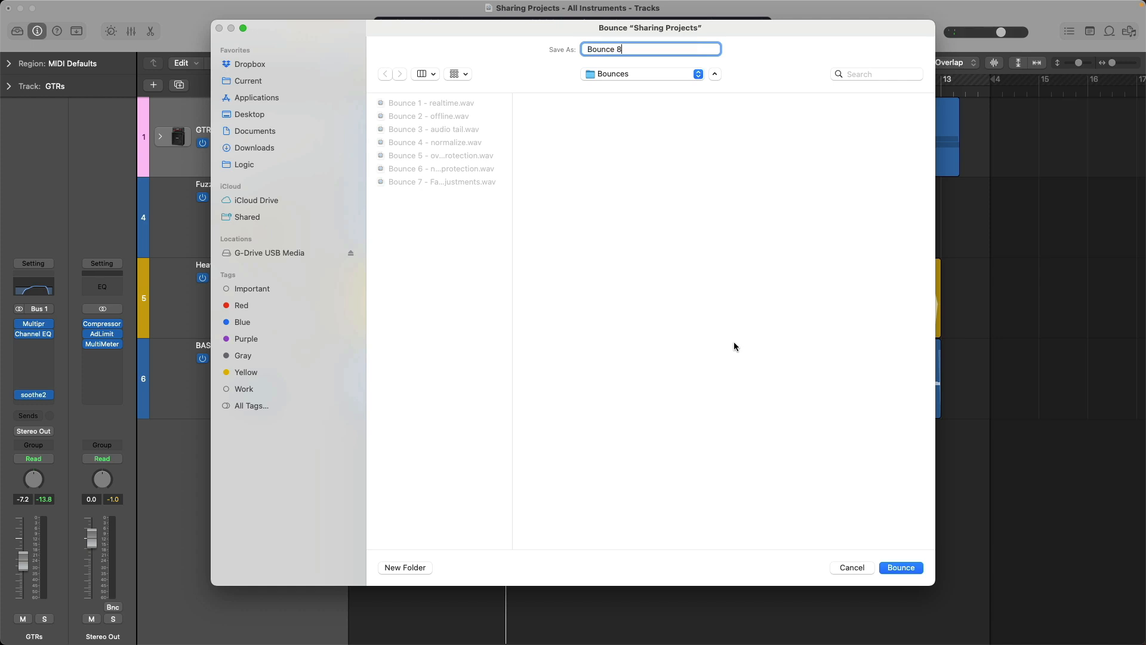
{"action": "key", "text": "Return"}
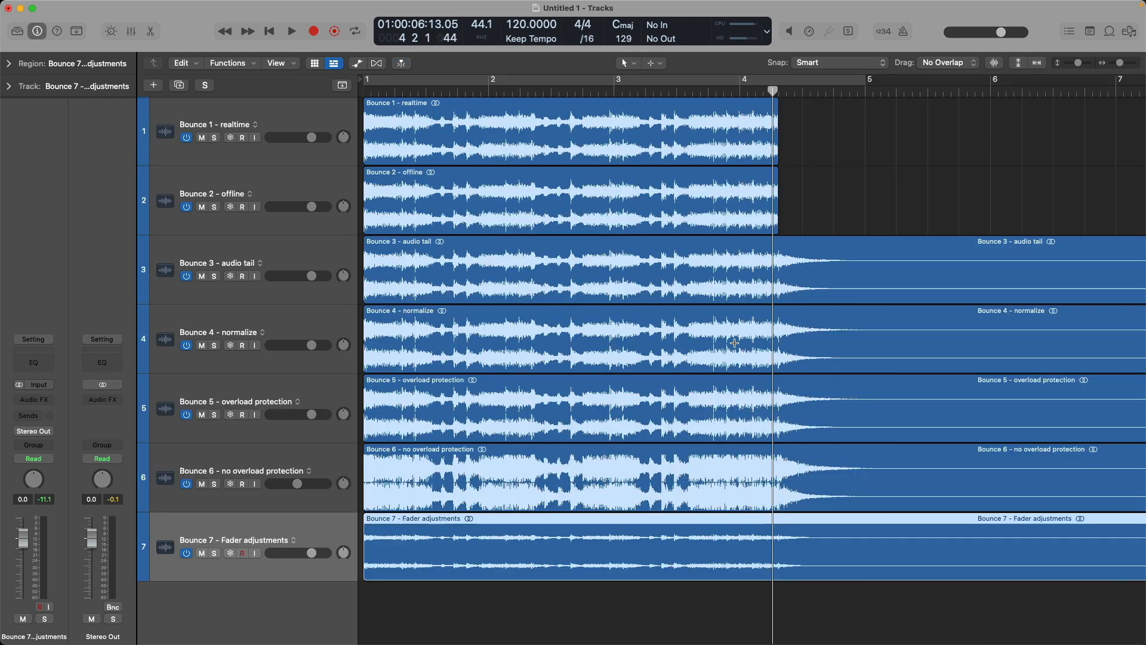
Switch to Finder to inspect Bounce 8.mp3 in the Bounces folder, then return to Untitled 1 and review its bounce destinations
{"action": "key", "text": "super+Tab"}
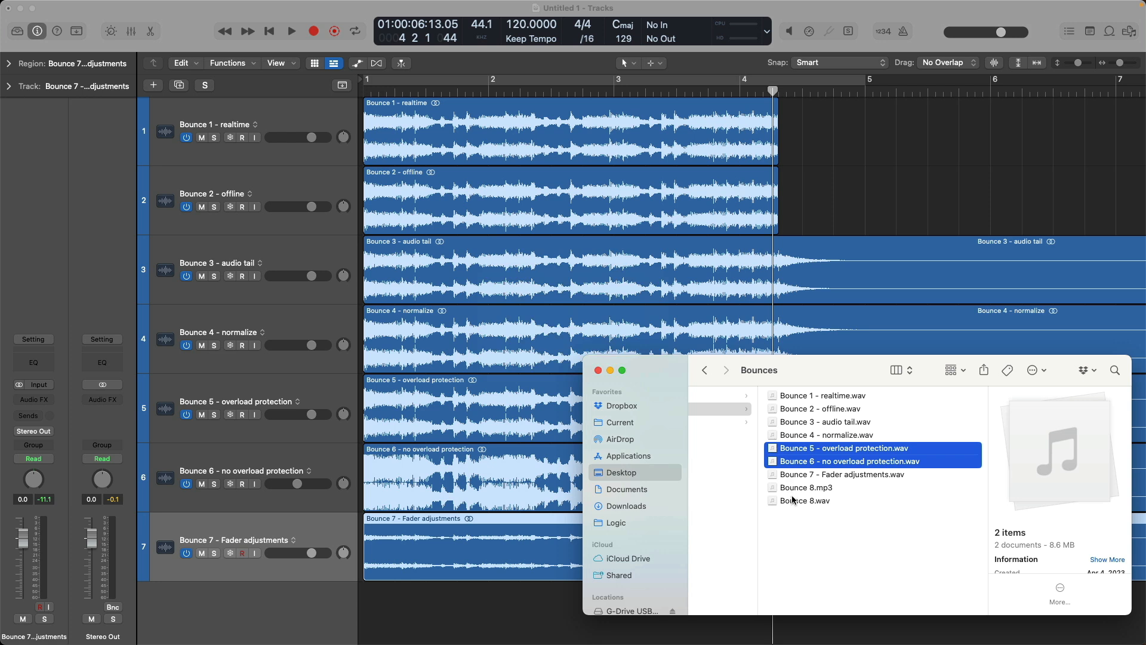
{"action": "left_click", "coordinate": [797, 488]}
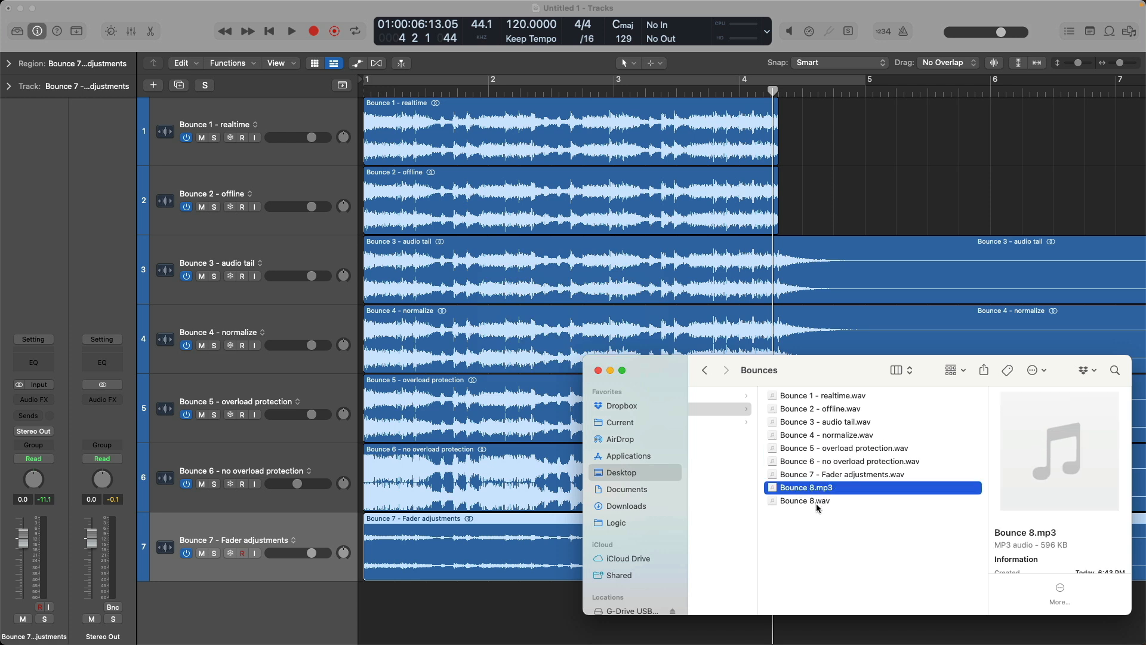
{"action": "key", "text": "super+Tab"}
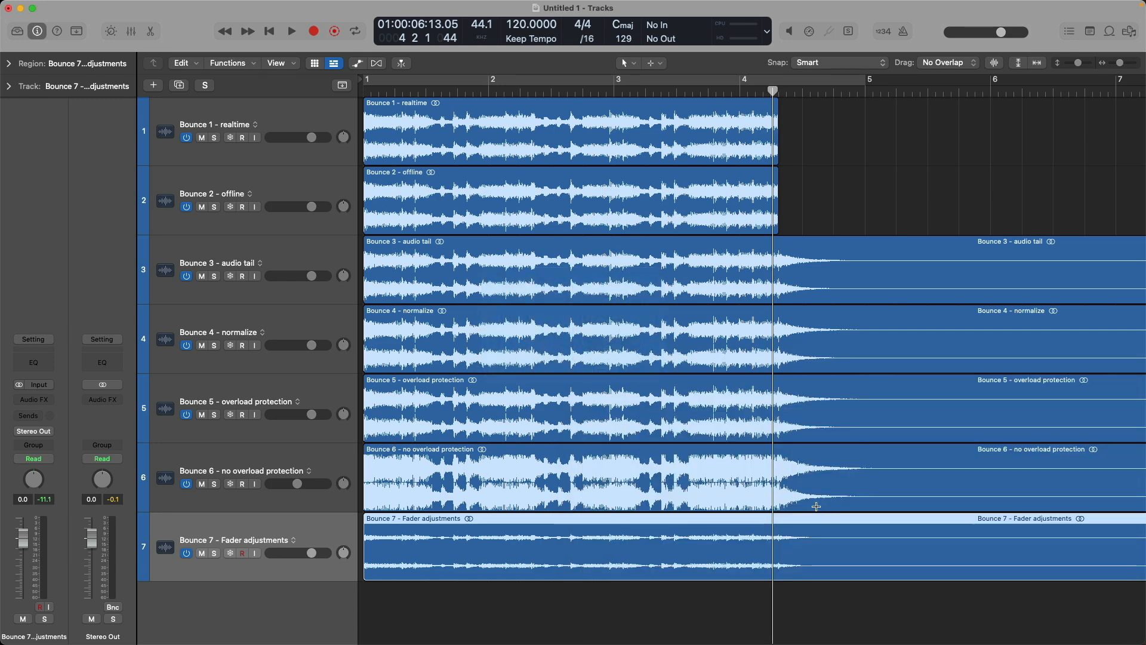
{"action": "key", "text": "super+b"}
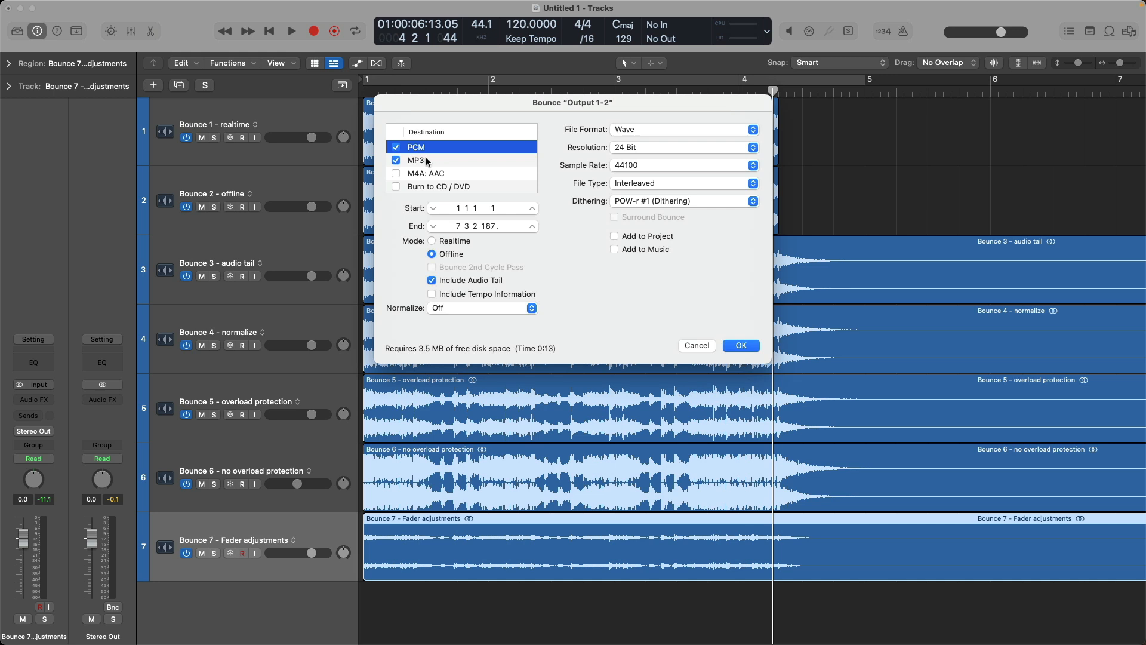
{"action": "key", "text": "Return"}
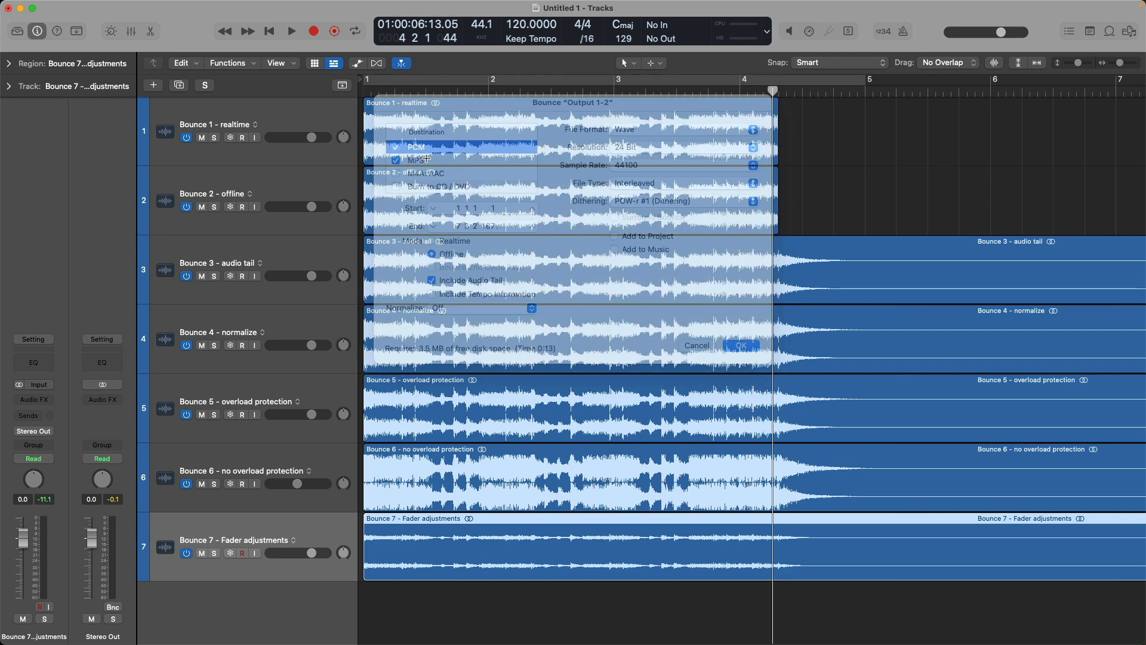
Switch to Finder and import Bounce 8.mp3 and Bounce 8.wav onto new tracks below Bounce 7 in Untitled 1
{"action": "key", "text": "super+Tab"}
{"action": "left_click_drag", "start_coordinate": [794, 517], "coordinate": [355, 606]}
{"action": "left_click", "coordinate": [546, 152]}
{"action": "left_click", "coordinate": [640, 259]}
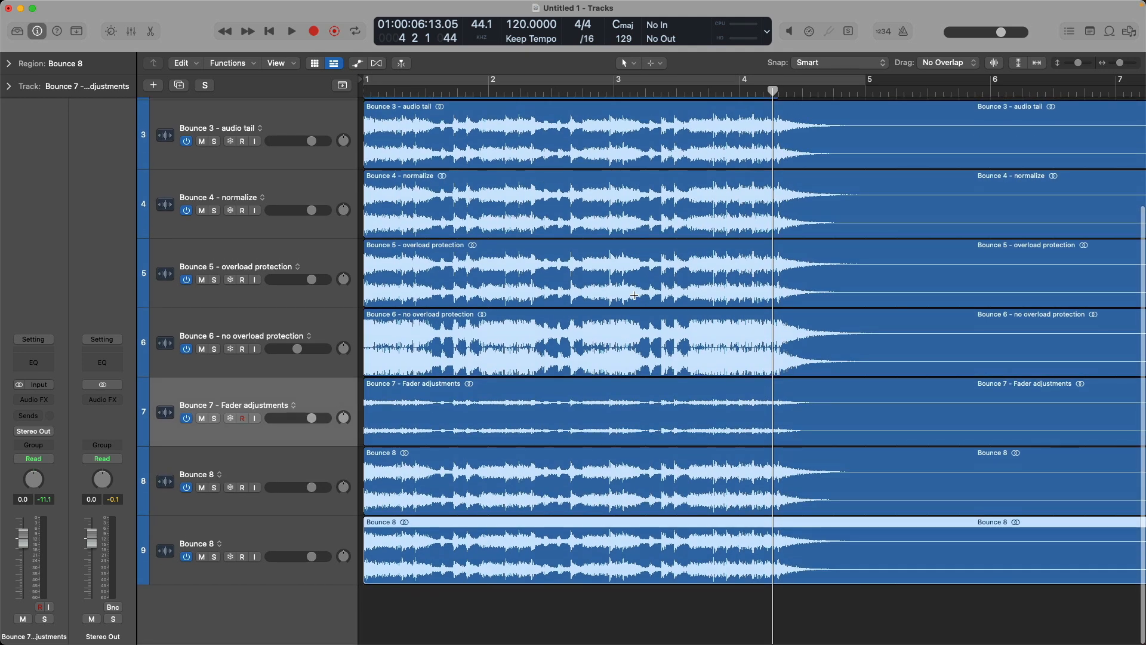
Return the playhead to the project start, then solo and select the Bounce 8 track directly below Bounce 7
{"action": "key", "text": "Return"}
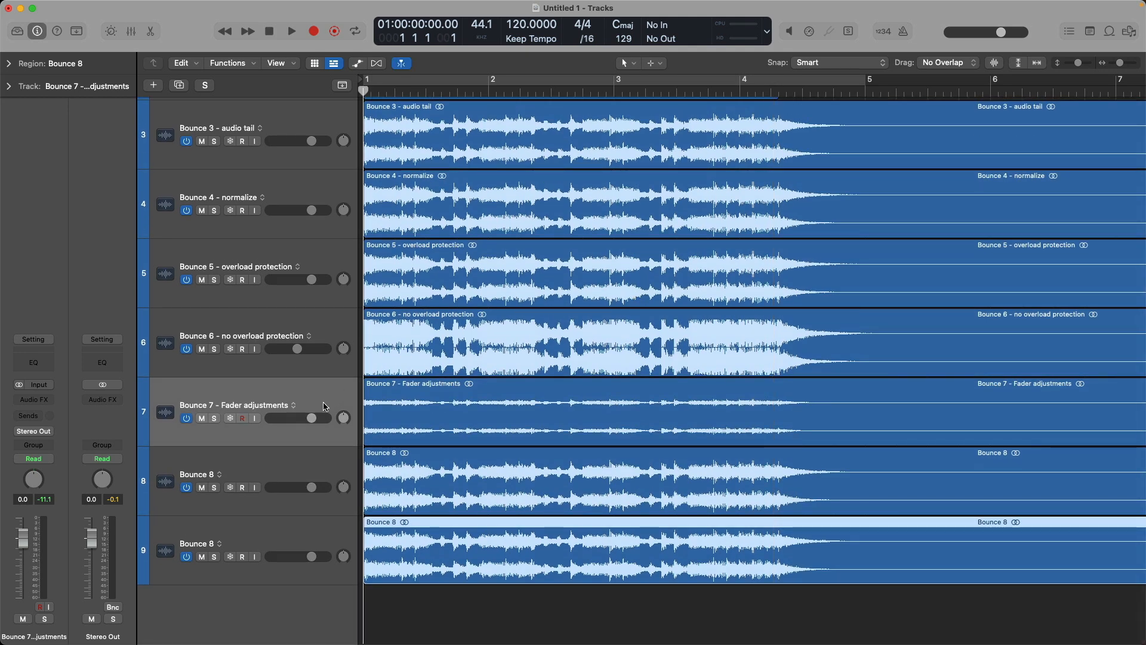
{"action": "left_click", "coordinate": [215, 487]}
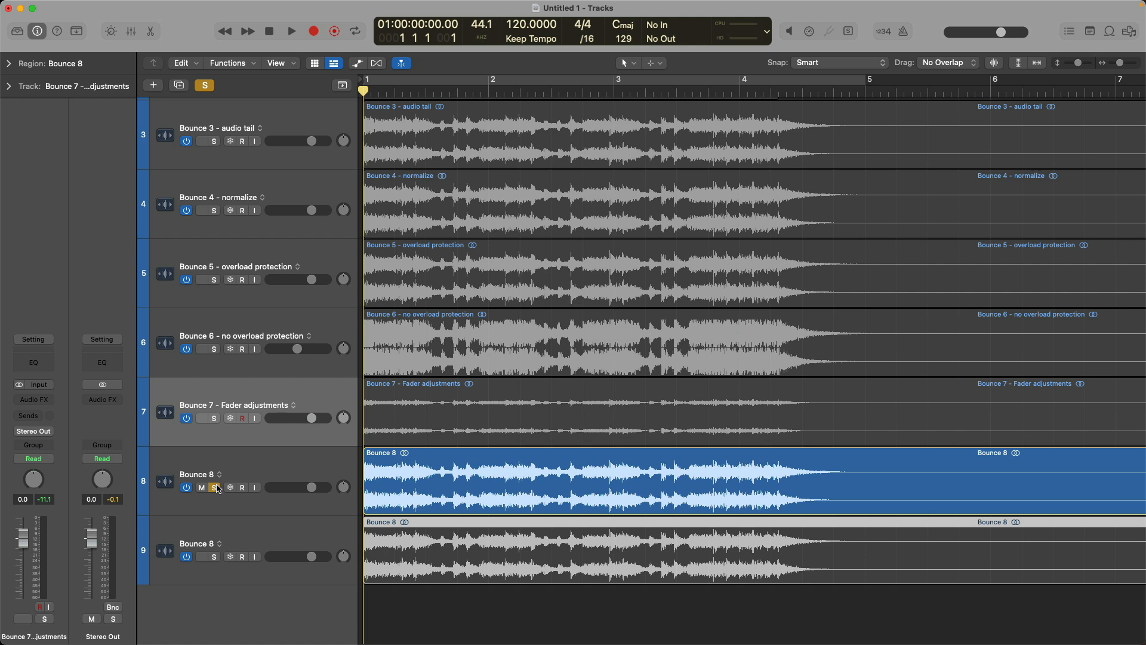
{"action": "left_click", "coordinate": [257, 464]}
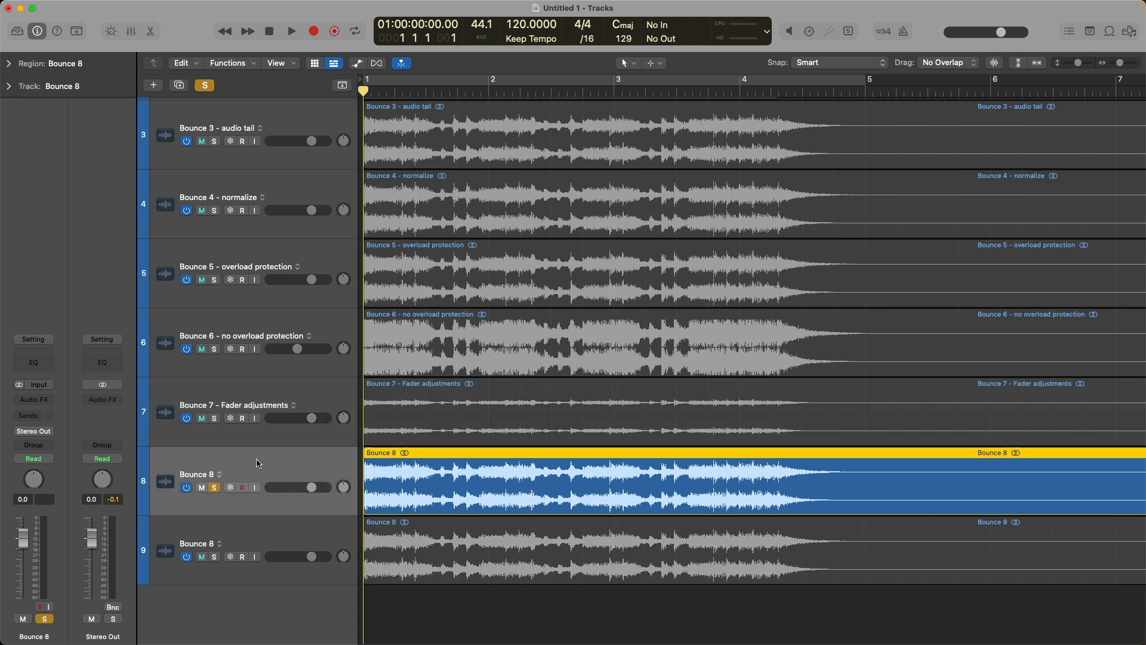
Look up the audio files behind both Bounce 8 tracks in the project's file list, widening the name column, then hide the list
{"action": "key", "text": "f"}
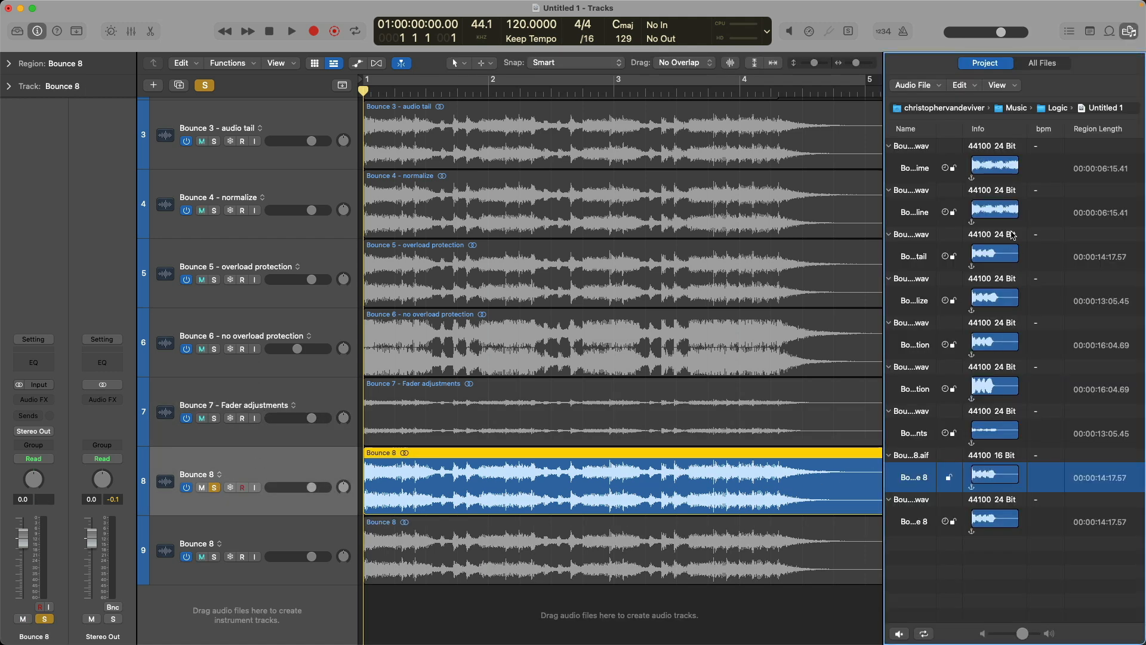
{"action": "left_click_drag", "start_coordinate": [935, 130], "coordinate": [1018, 130]}
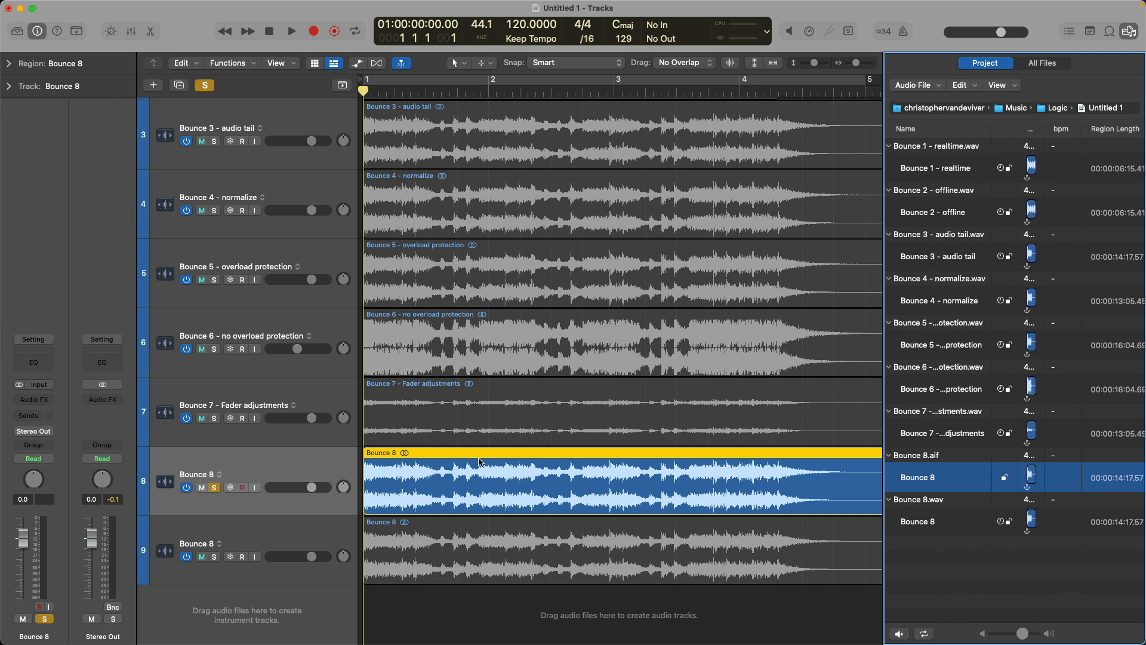
{"action": "left_click", "coordinate": [300, 541]}
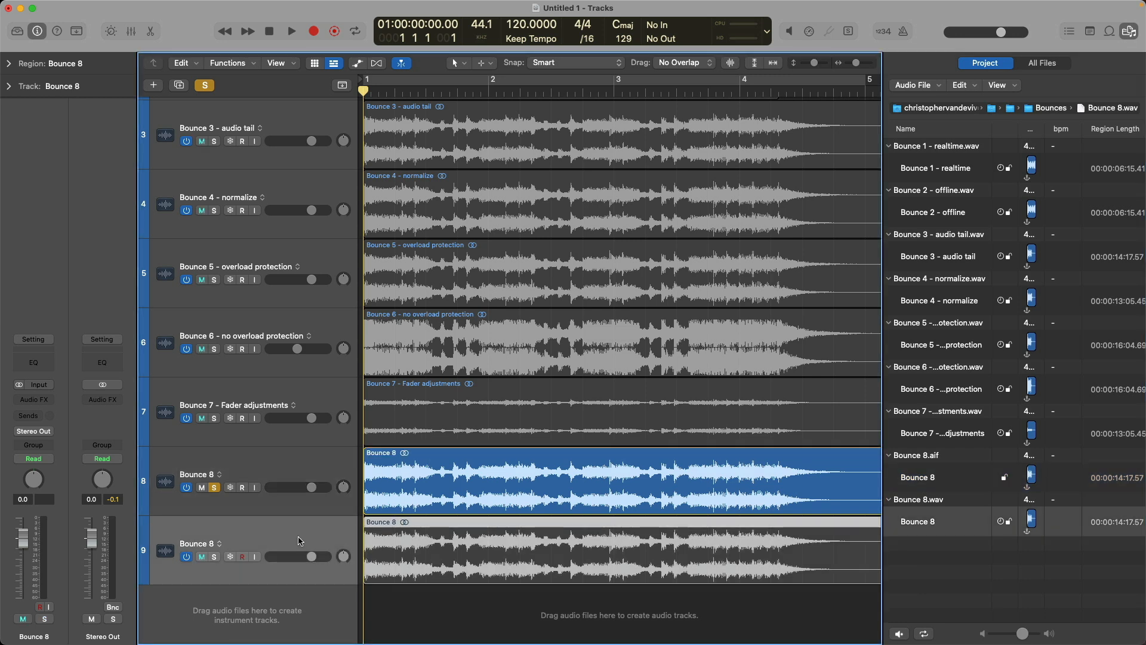
{"action": "left_click", "coordinate": [313, 466]}
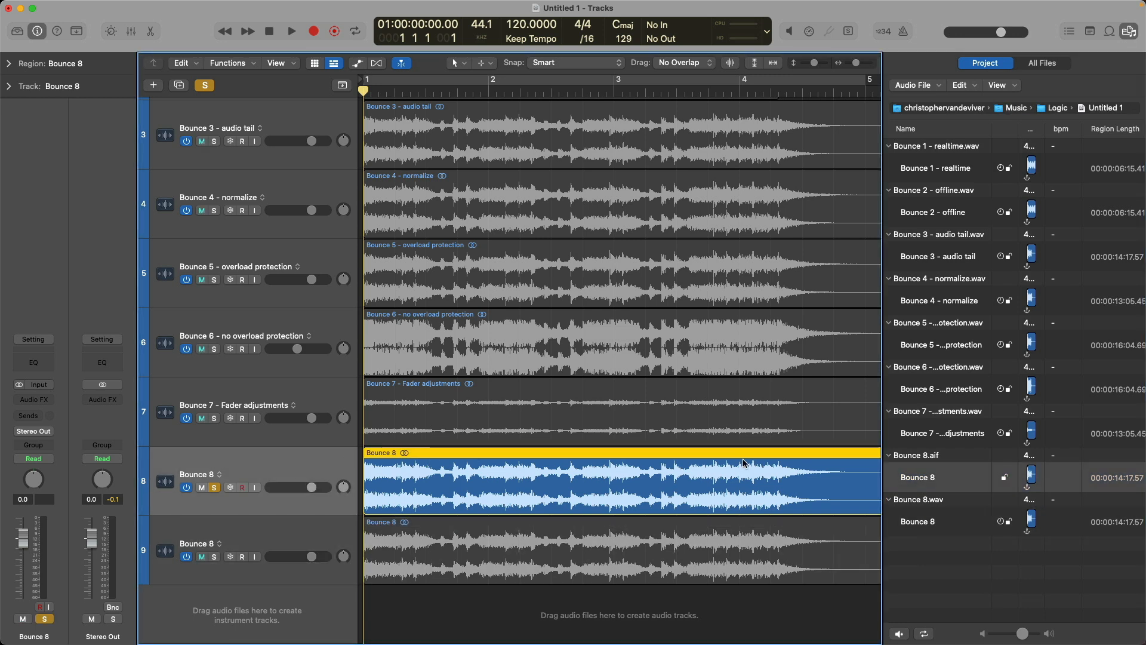
{"action": "key", "text": "f"}
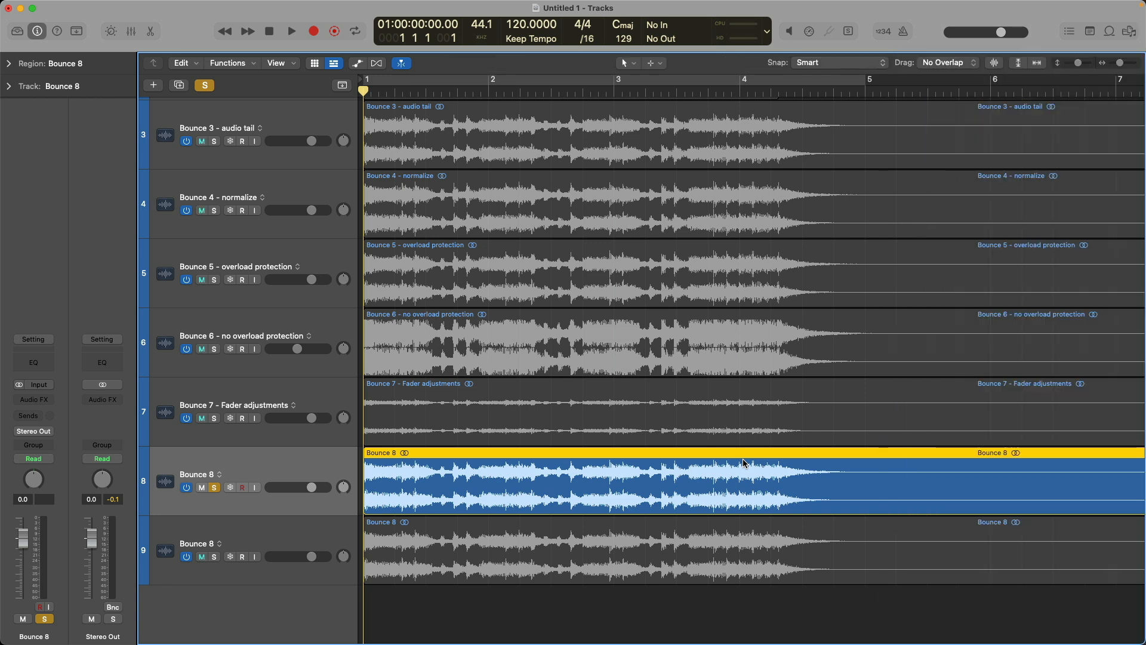
Compare the two Bounce 8 tracks by soloing each in turn during playback, then stop playback and clear the solo
{"action": "key", "text": "space"}
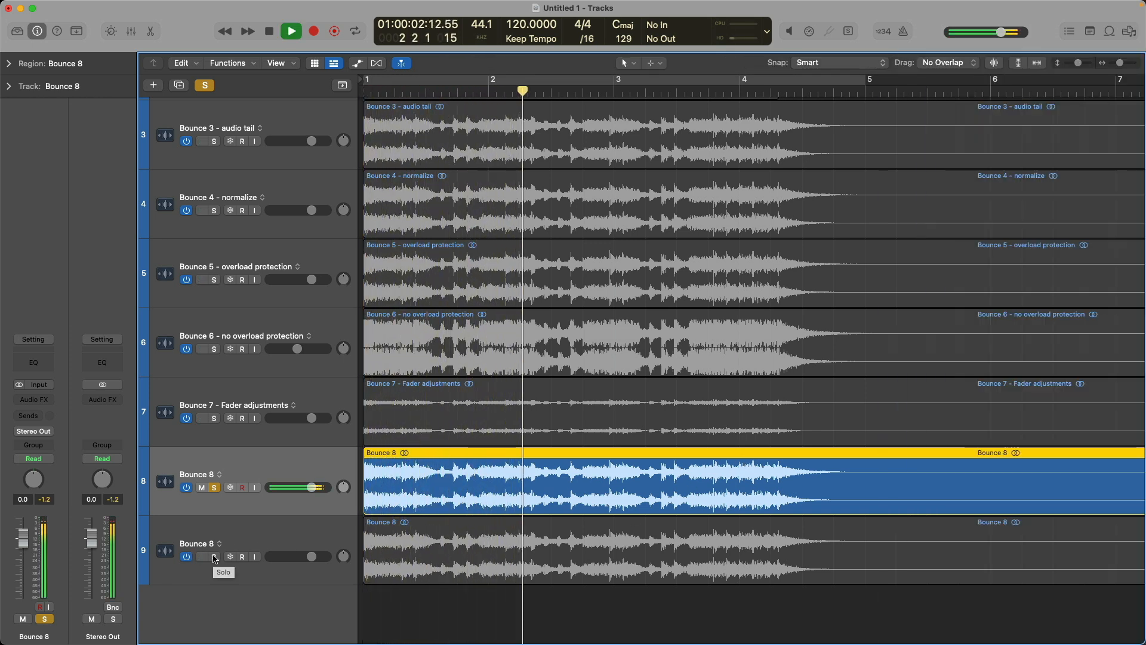
{"action": "left_click", "coordinate": [215, 557]}
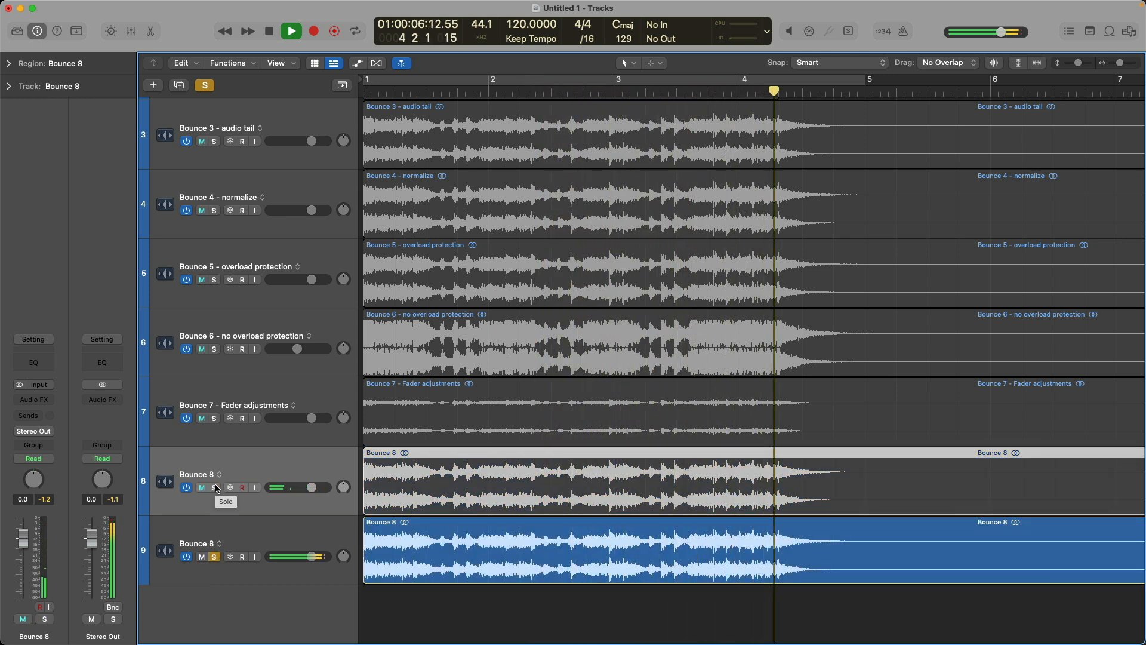
{"action": "key", "text": "Return"}
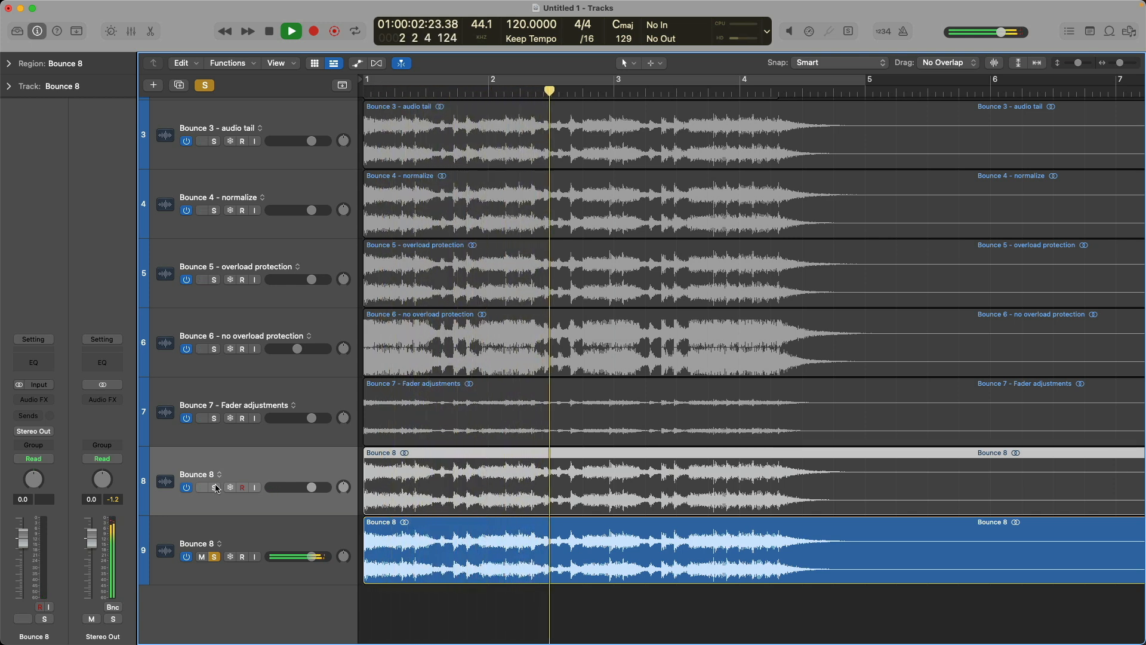
{"action": "left_click", "coordinate": [217, 488]}
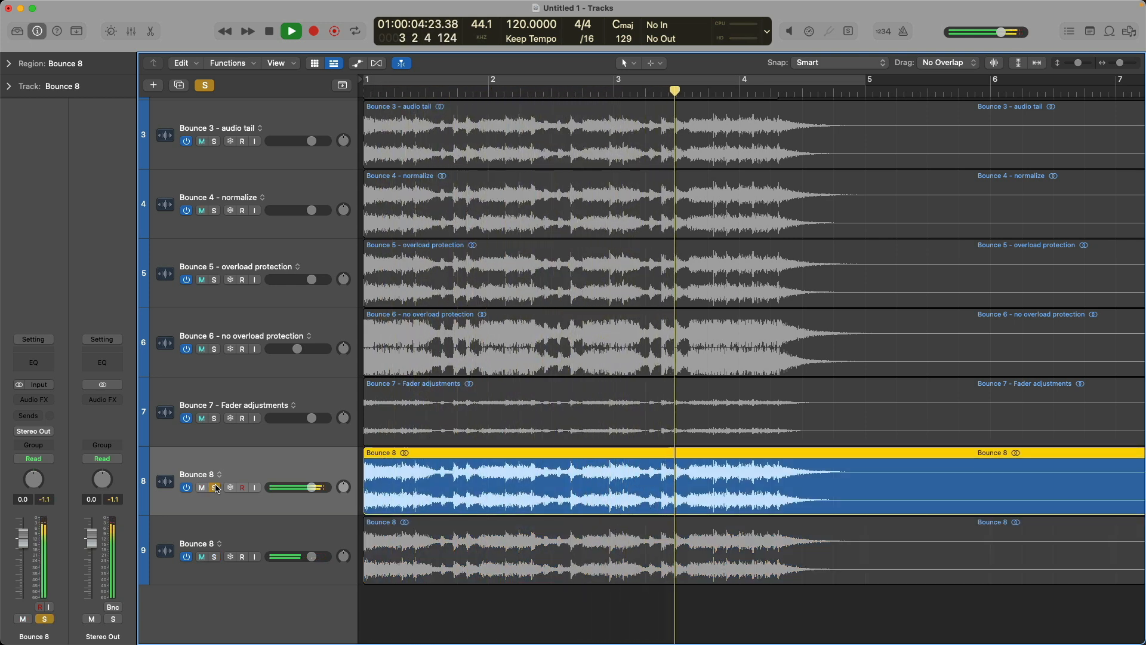
{"action": "key", "text": "space"}
{"action": "key", "text": "super+a"}
{"action": "left_click", "coordinate": [217, 489]}
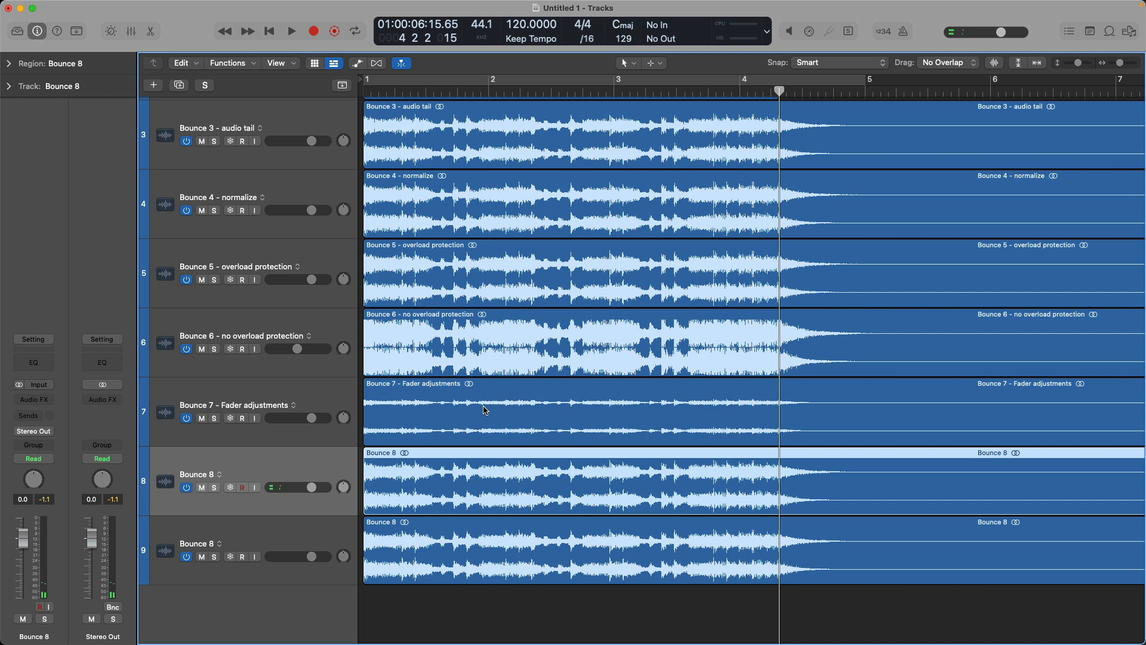
Switch to Finder and compare the file sizes of Bounce 8.mp3 and Bounce 8.wav in the Bounces folder
{"action": "key", "text": "super+Tab"}
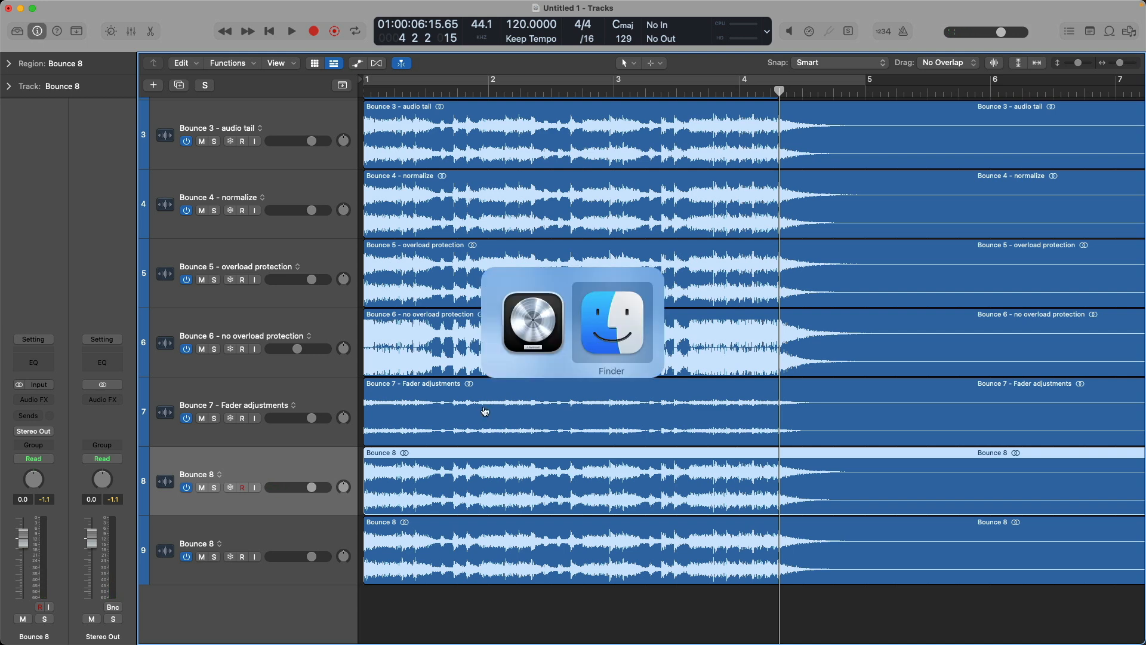
{"action": "left_click", "coordinate": [818, 541]}
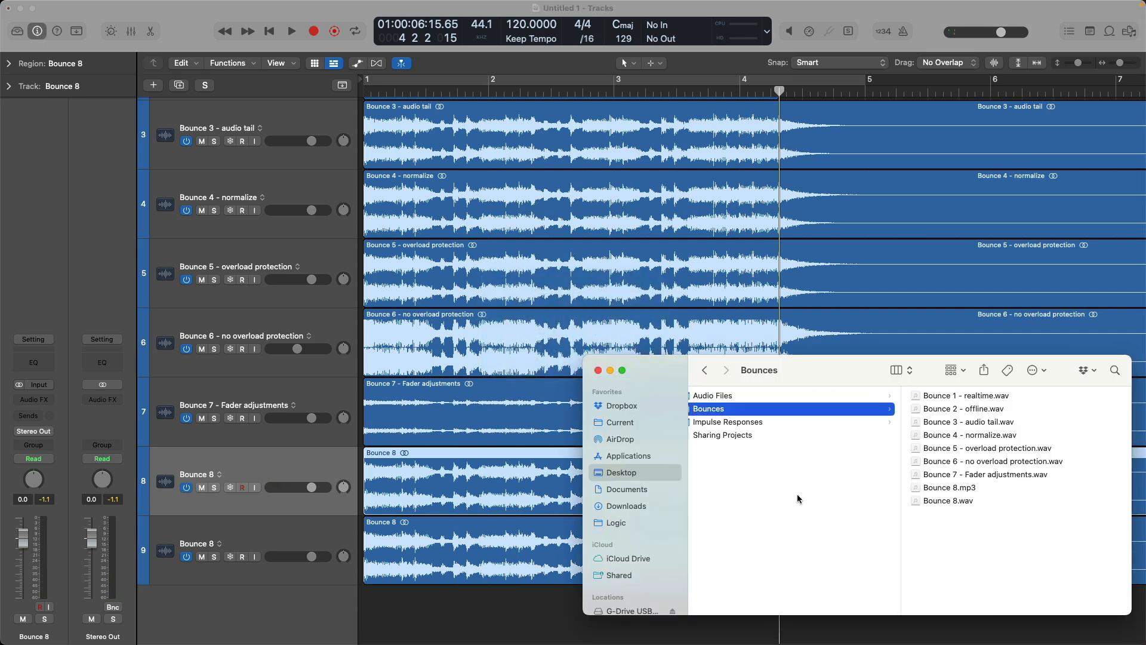
{"action": "left_click", "coordinate": [927, 488]}
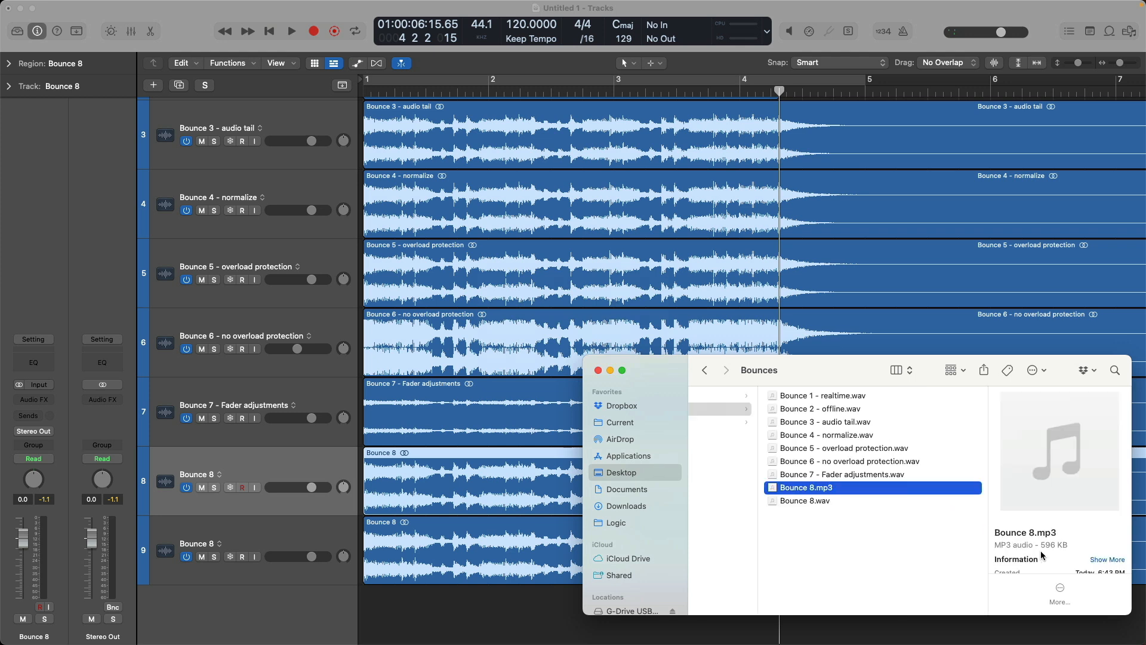
{"action": "left_click", "coordinate": [820, 501]}
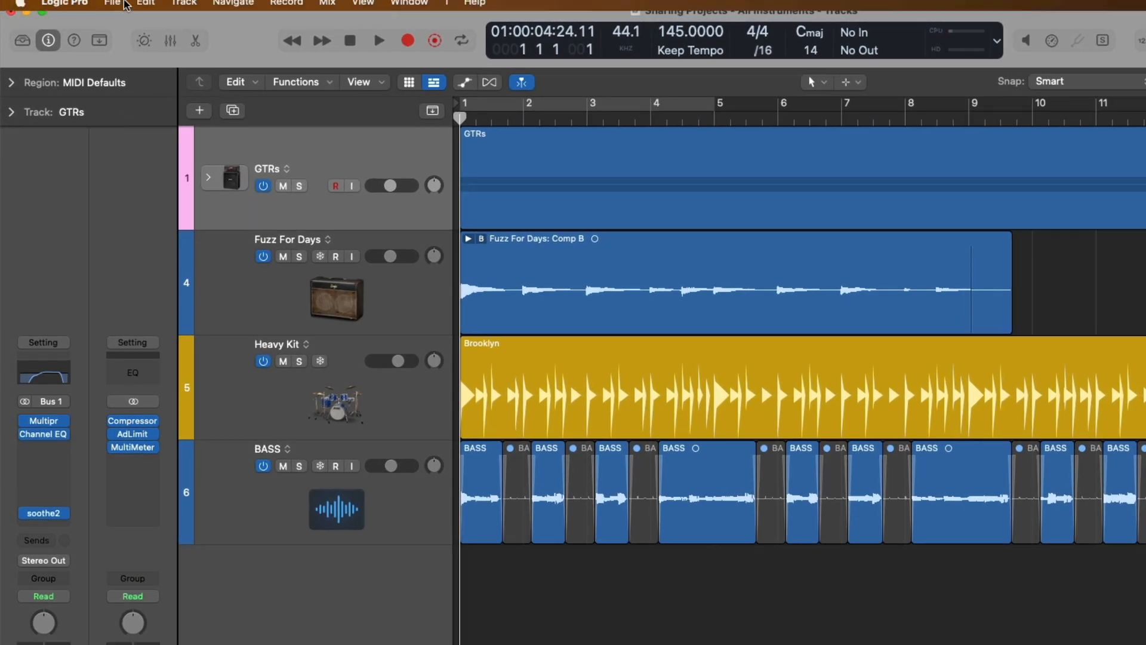
Start sharing the All Instruments song to Music, set the quality to Uncompressed, toggle the cycle-area export option, and cancel the share
{"action": "left_click", "coordinate": [119, 8]}
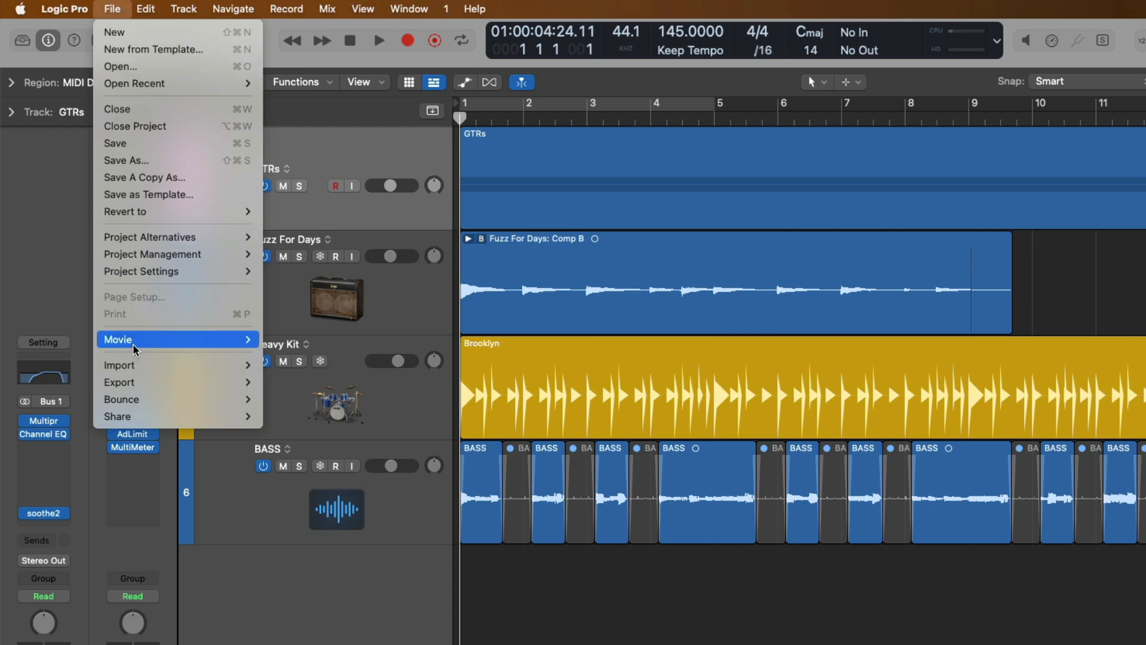
{"action": "mouse_move", "coordinate": [129, 416]}
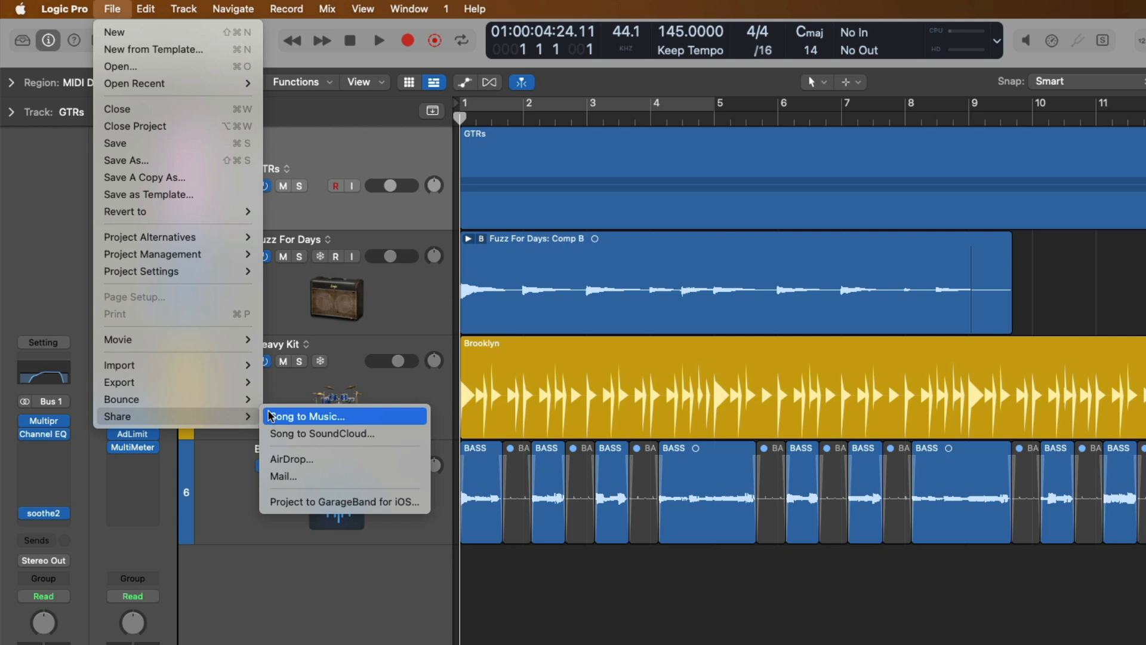
{"action": "left_click", "coordinate": [349, 417]}
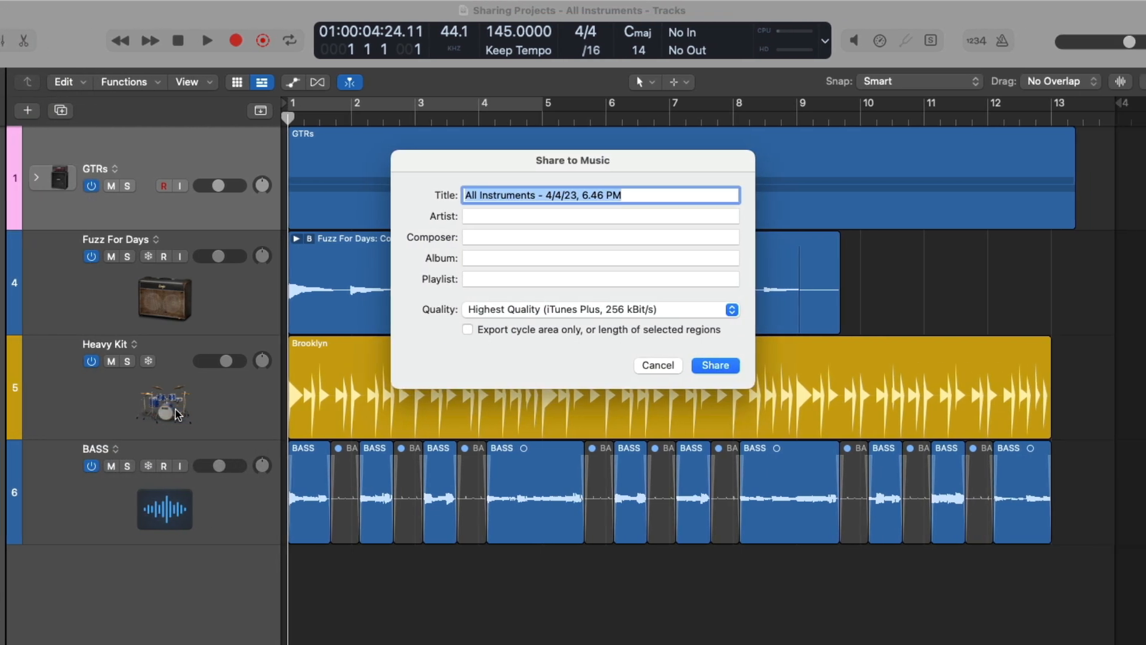
{"action": "left_click", "coordinate": [487, 310]}
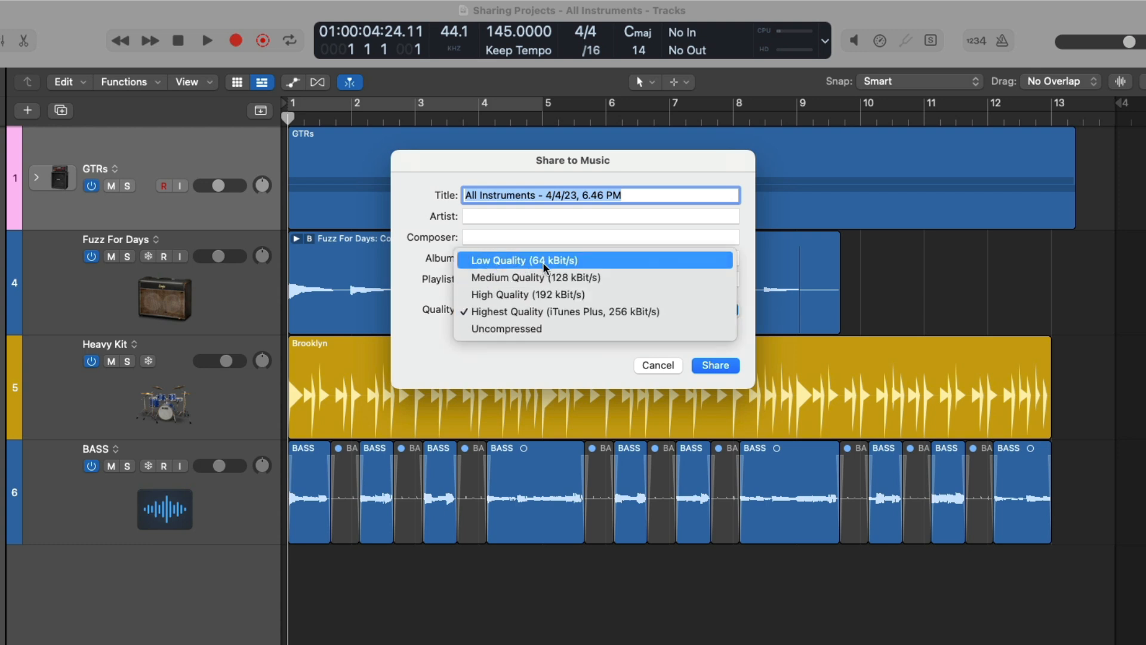
{"action": "left_click", "coordinate": [551, 334]}
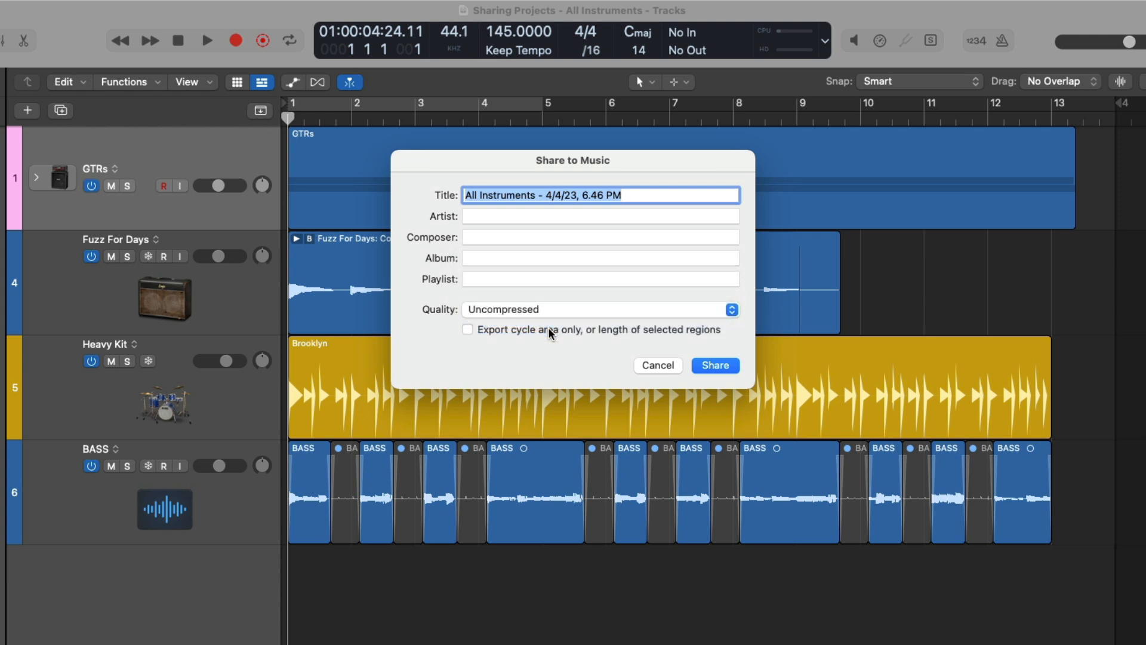
{"action": "left_click", "coordinate": [491, 333]}
{"action": "left_click", "coordinate": [491, 333]}
{"action": "left_click", "coordinate": [659, 366]}
Start sharing the song to SoundCloud, review the login window, and close it without signing in
{"action": "mouse_move", "coordinate": [71, 3]}
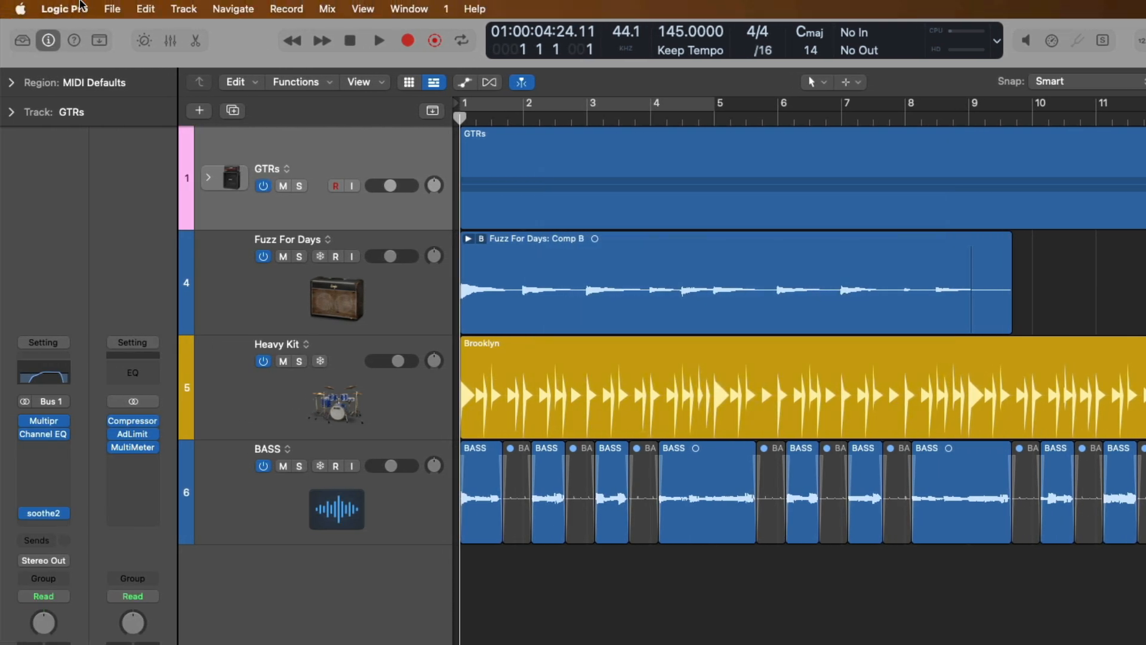
{"action": "left_click", "coordinate": [107, 7]}
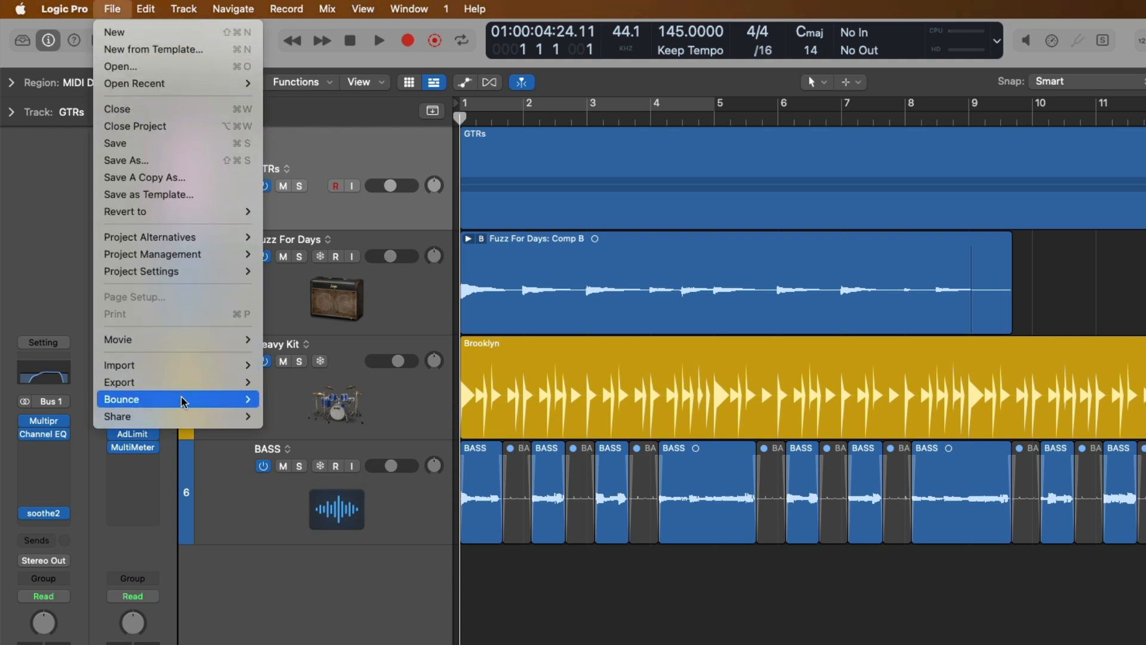
{"action": "mouse_move", "coordinate": [235, 418]}
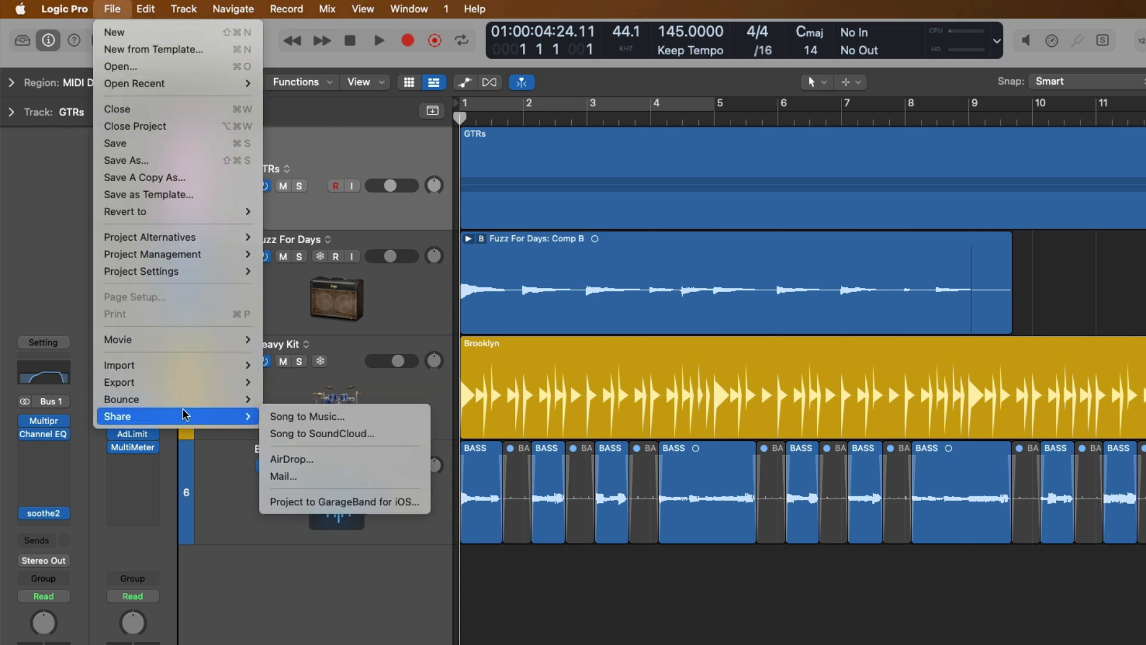
{"action": "left_click", "coordinate": [273, 432]}
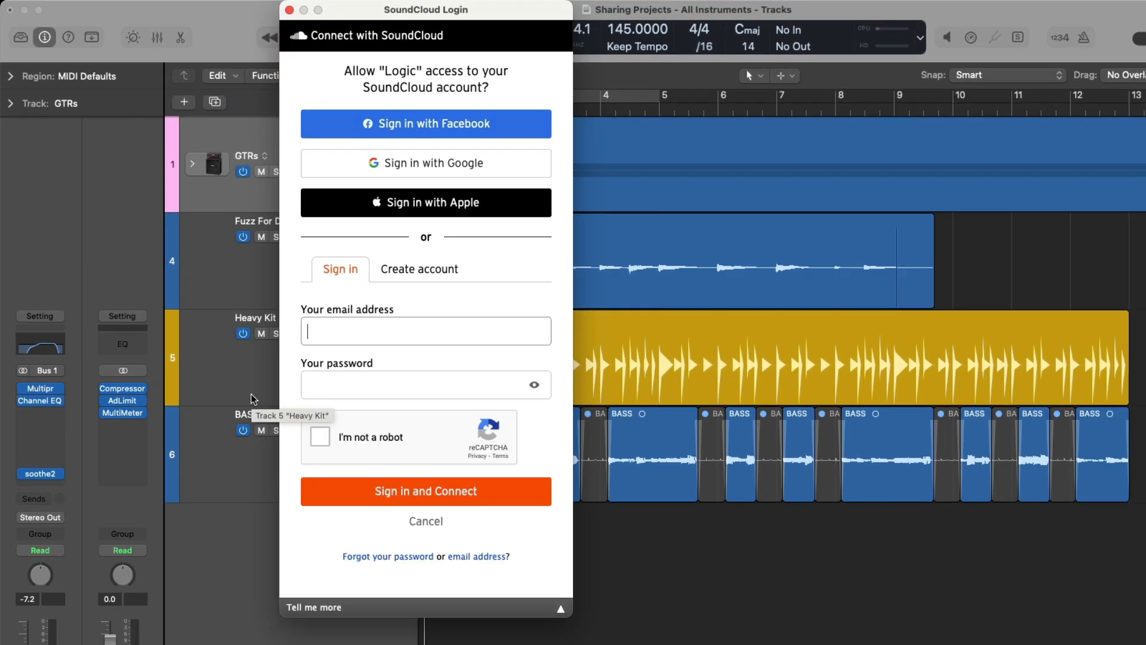
{"action": "left_click", "coordinate": [311, 340]}
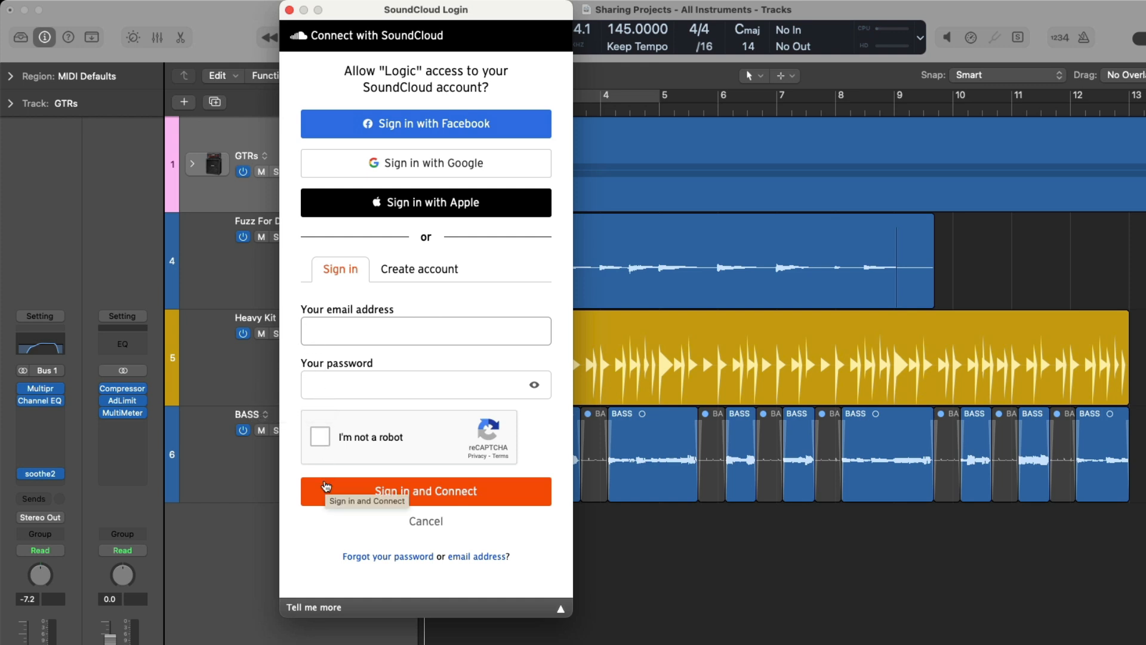
{"action": "left_click", "coordinate": [289, 10]}
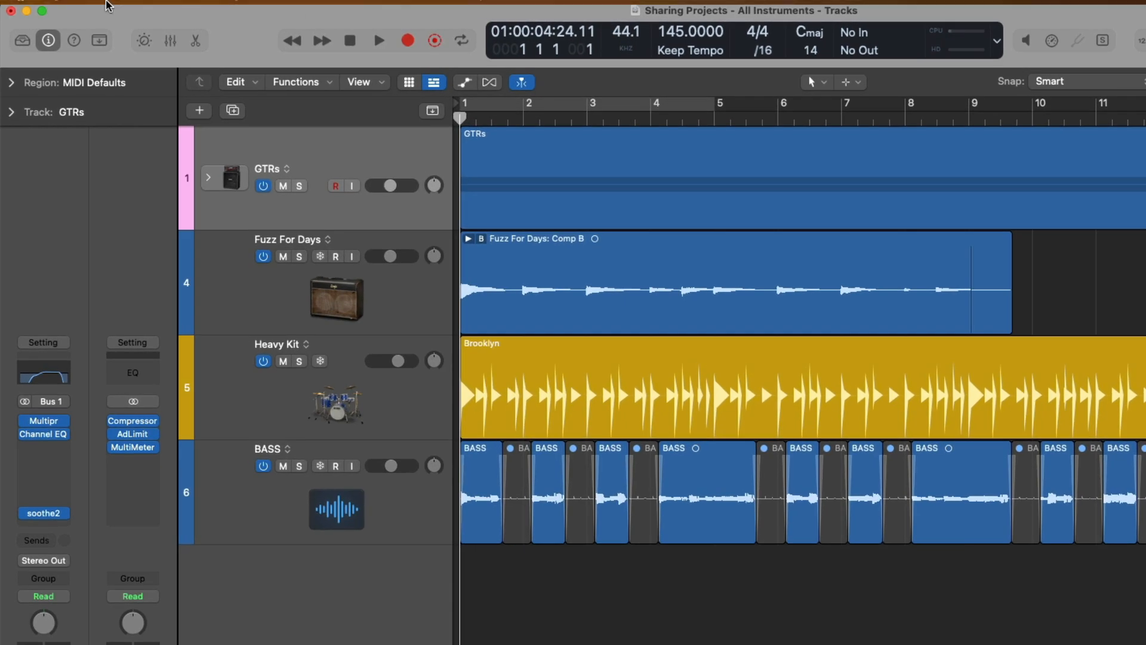
Prepare an AirDrop share of the song titled Airdrop in Uncompressed (Wave) quality, and cancel when choosing a recipient
{"action": "left_click", "coordinate": [111, 8]}
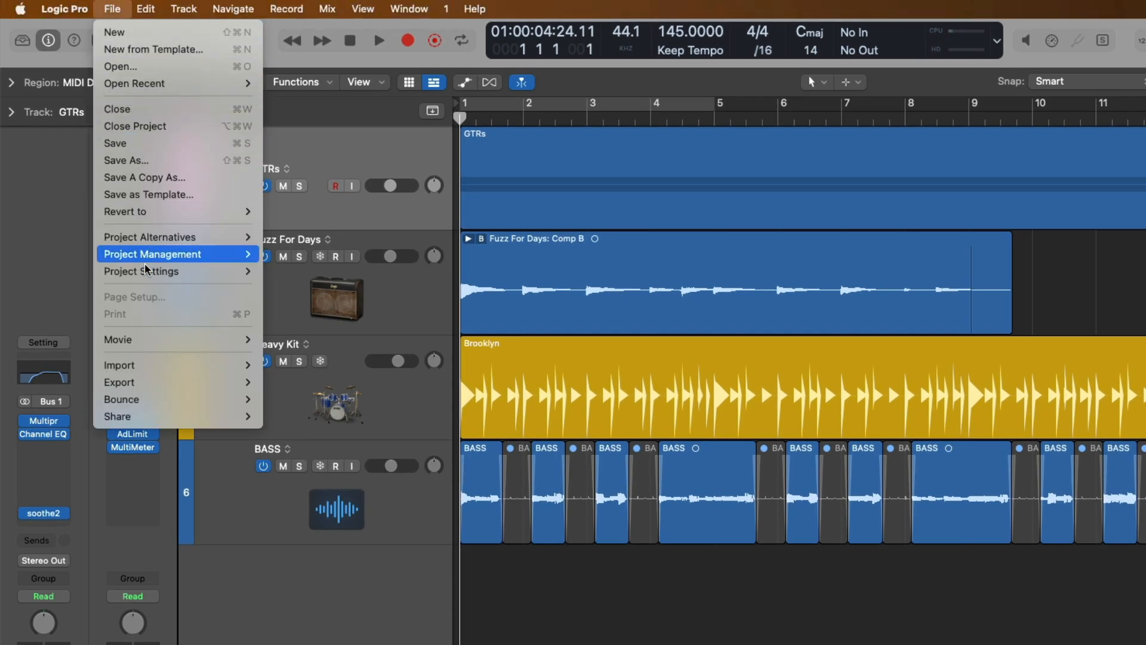
{"action": "mouse_move", "coordinate": [133, 417]}
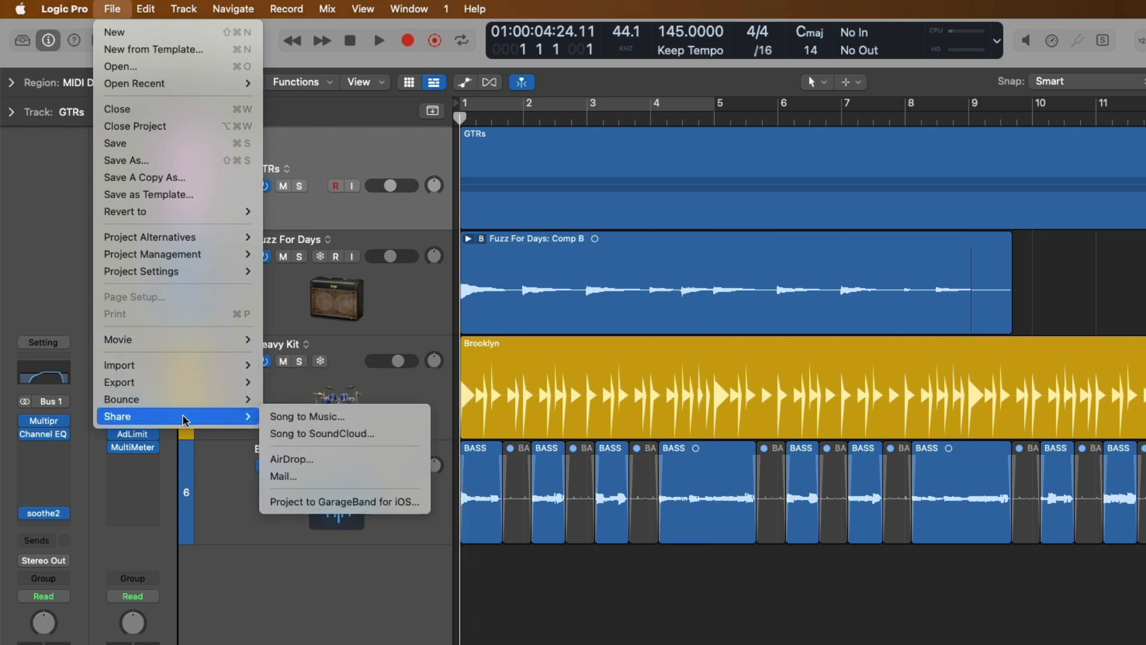
{"action": "left_click", "coordinate": [321, 460]}
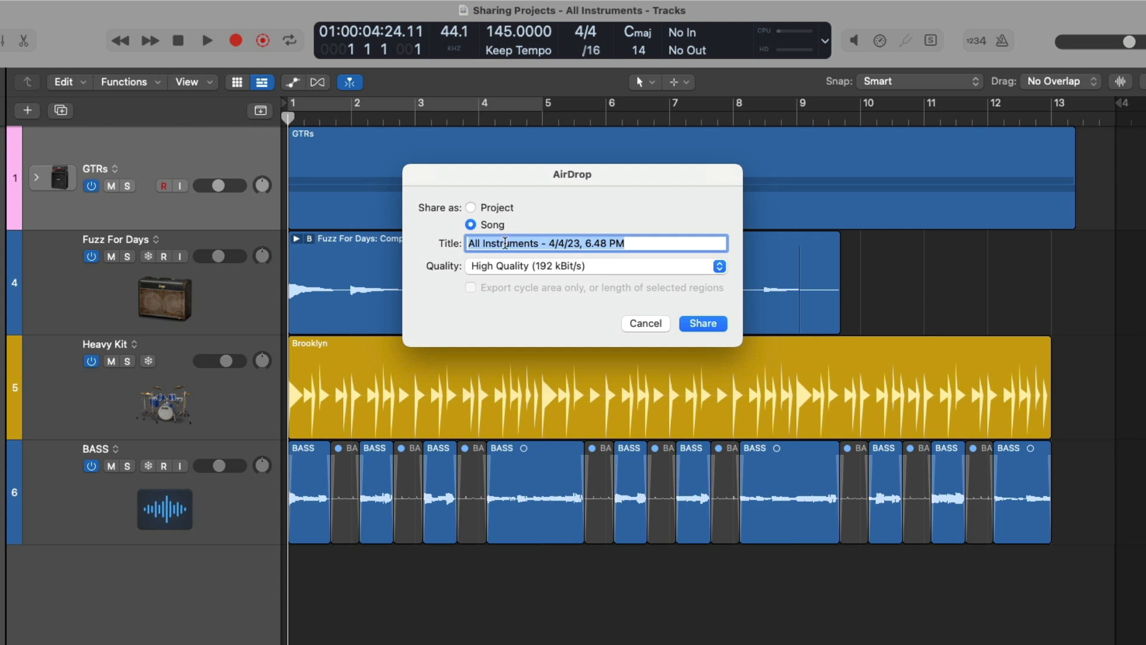
{"action": "type", "text": "Airdrop"}
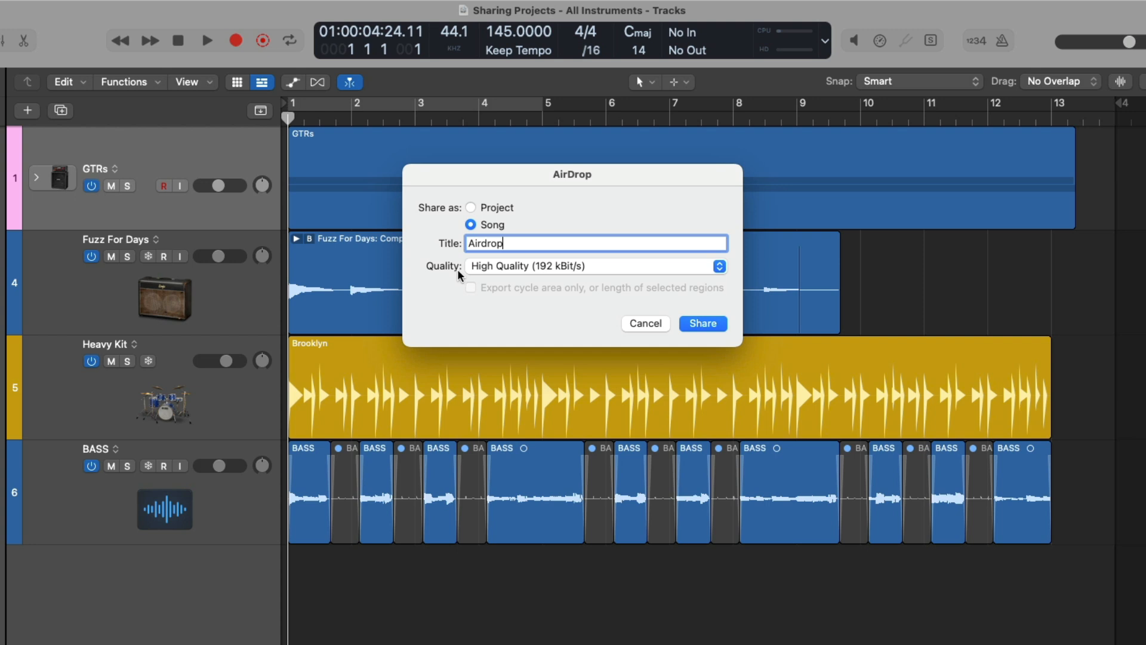
{"action": "left_click", "coordinate": [487, 268]}
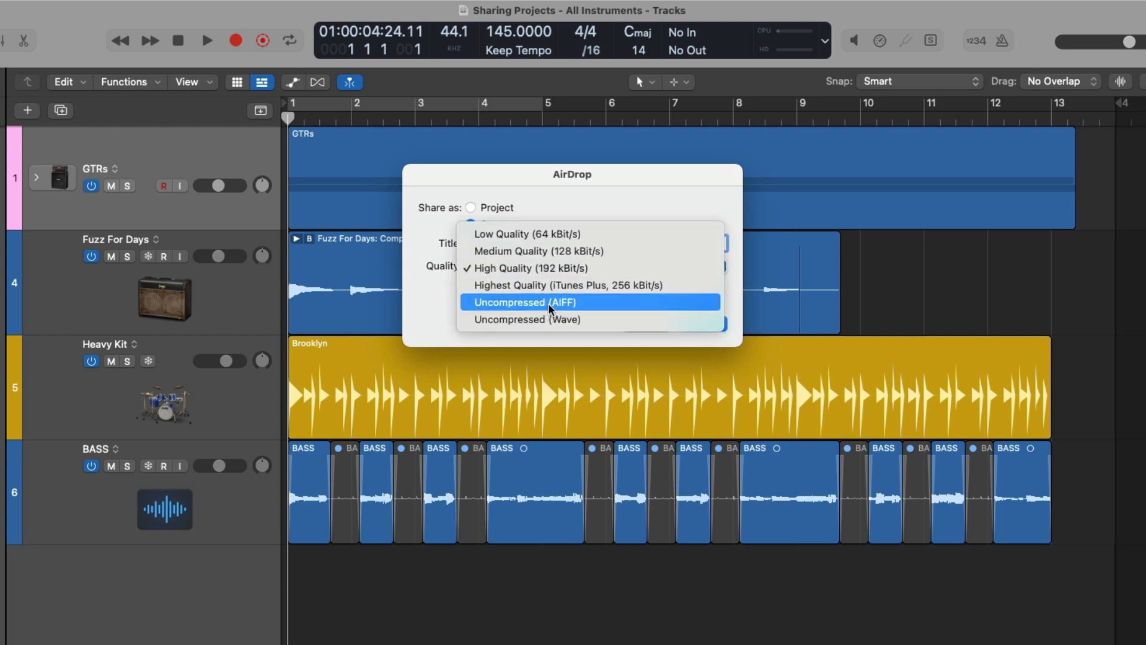
{"action": "left_click", "coordinate": [553, 320]}
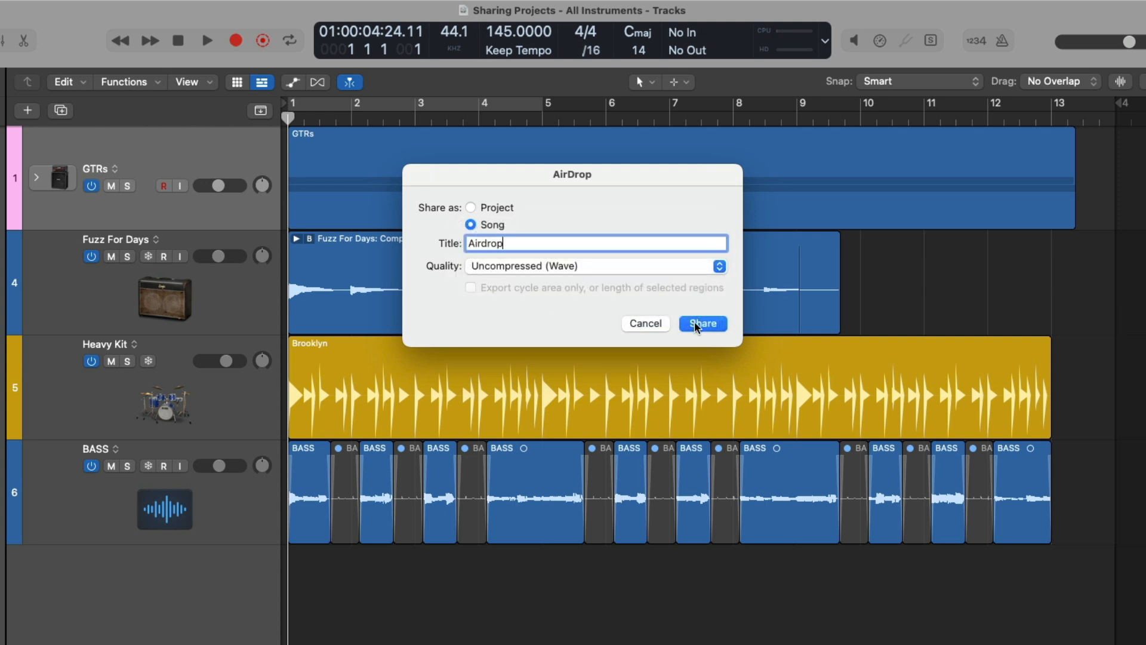
{"action": "left_click", "coordinate": [697, 324]}
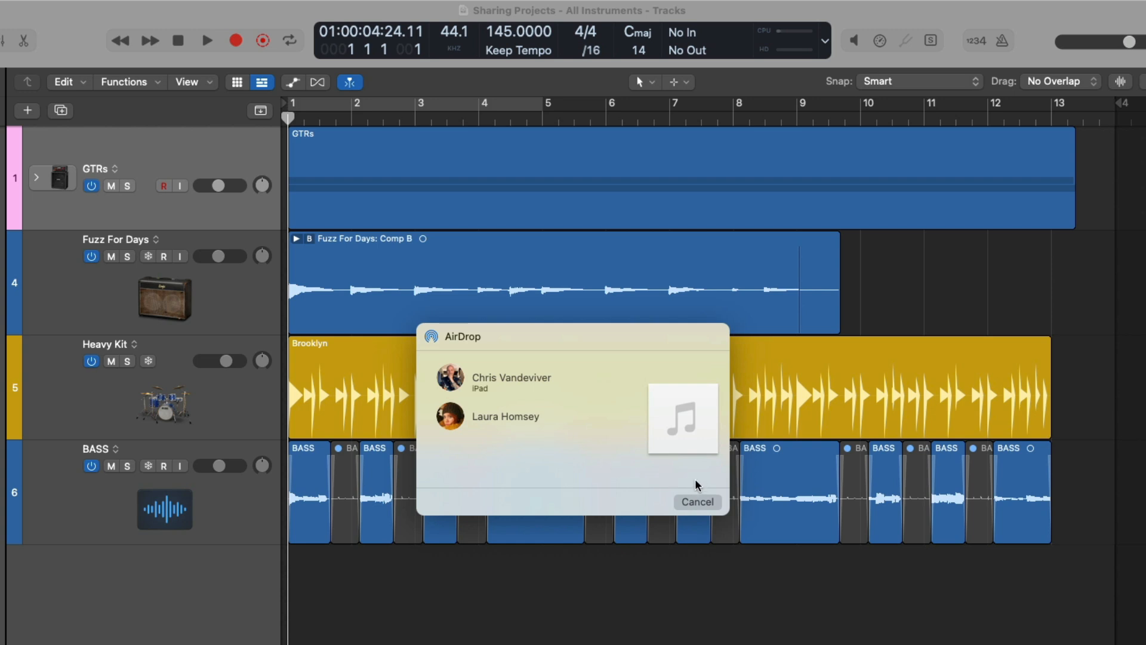
{"action": "left_click", "coordinate": [709, 503]}
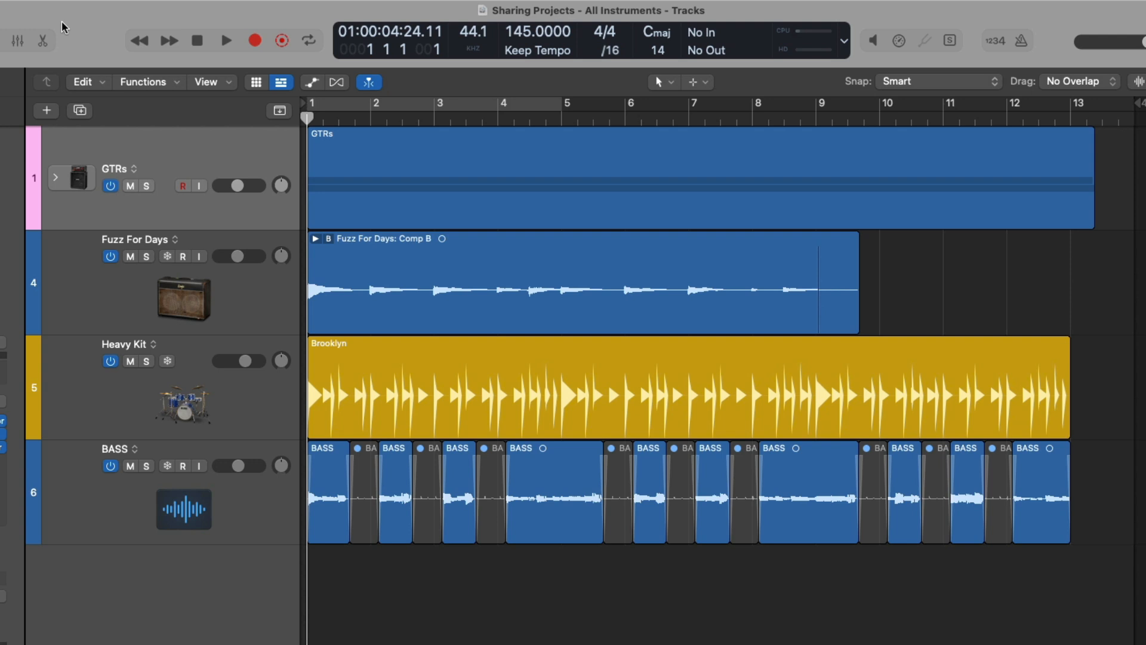
Prepare an AirDrop share as Project, continue past the external assets notice, and cancel when choosing a recipient
{"action": "left_click", "coordinate": [112, 8]}
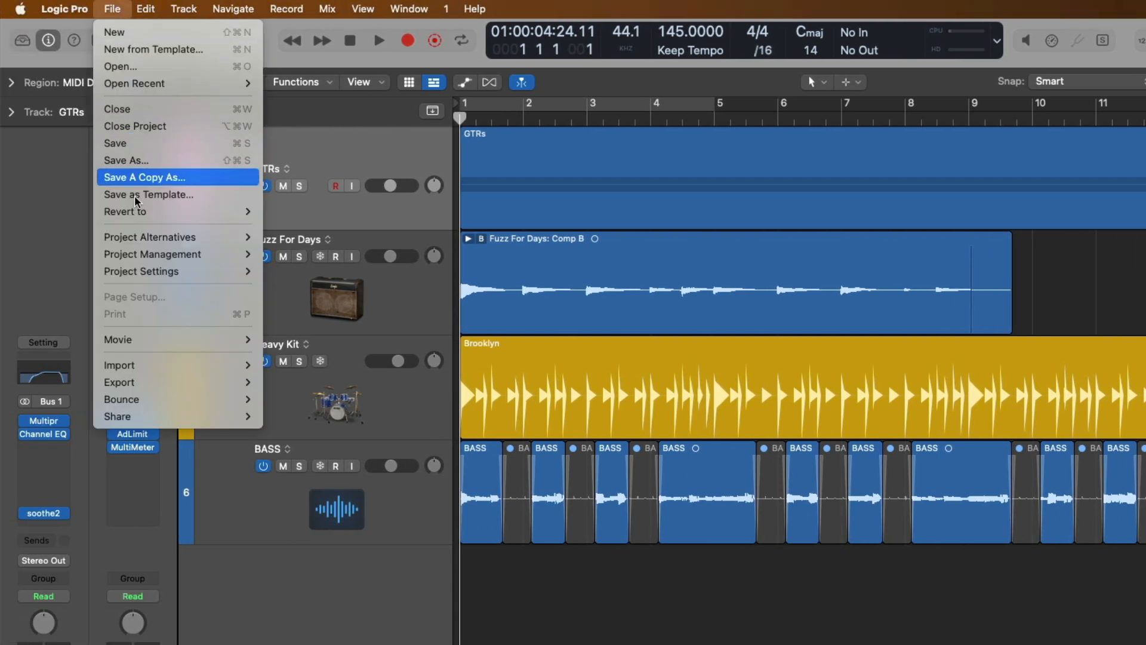
{"action": "mouse_move", "coordinate": [164, 416]}
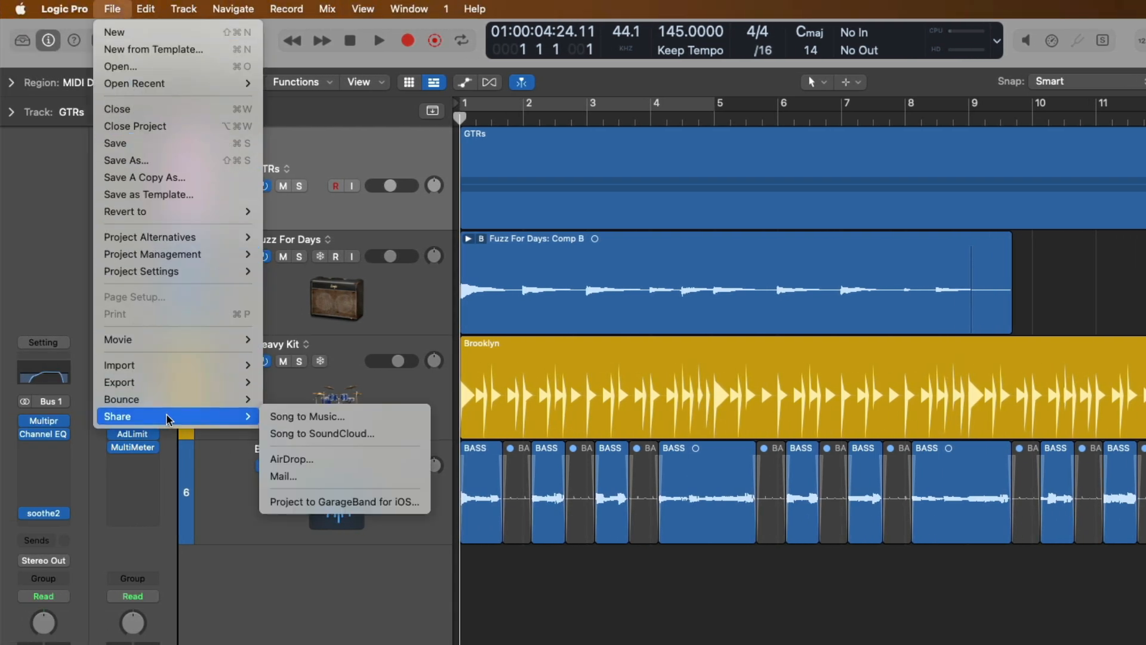
{"action": "left_click", "coordinate": [272, 459]}
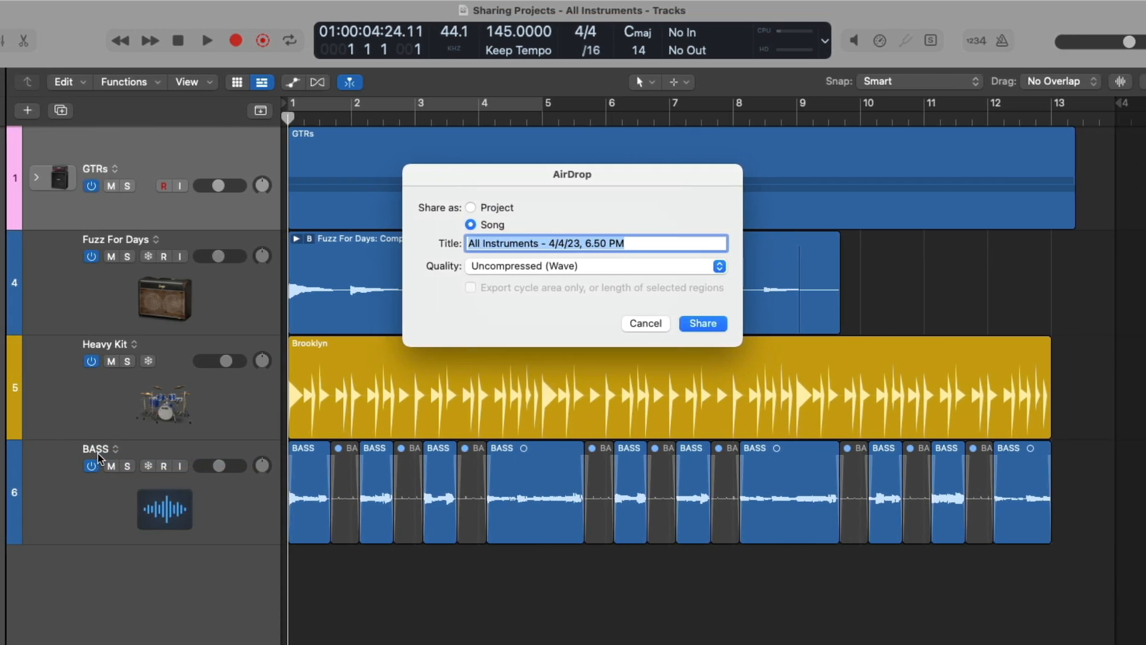
{"action": "left_click", "coordinate": [497, 210]}
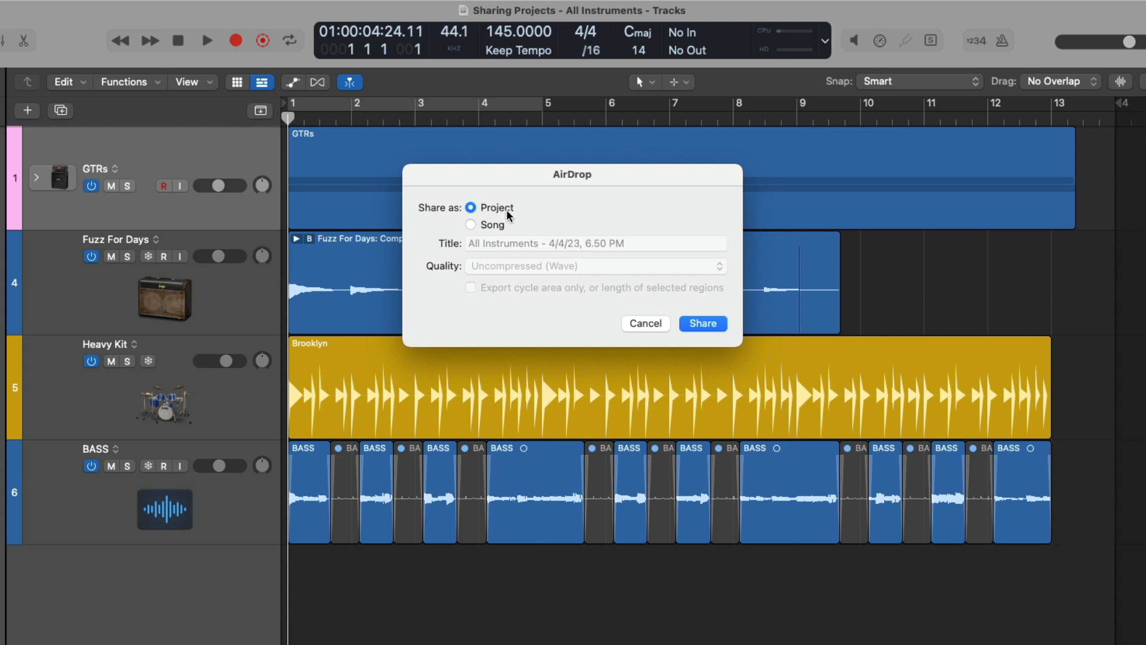
{"action": "left_click", "coordinate": [703, 329]}
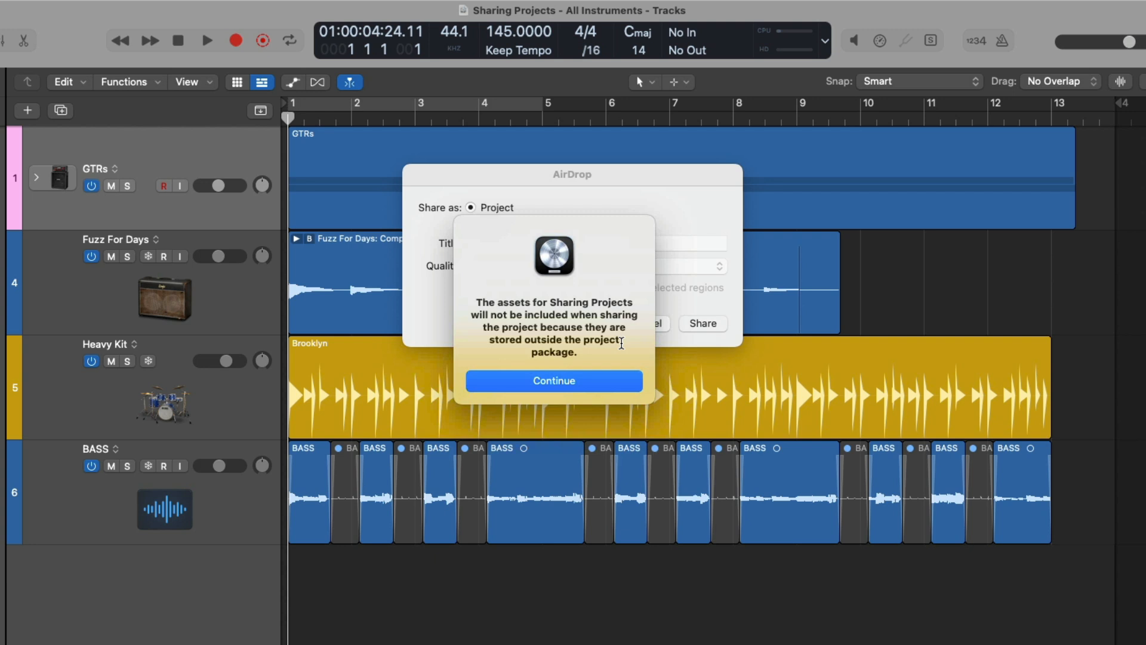
{"action": "left_click", "coordinate": [604, 380]}
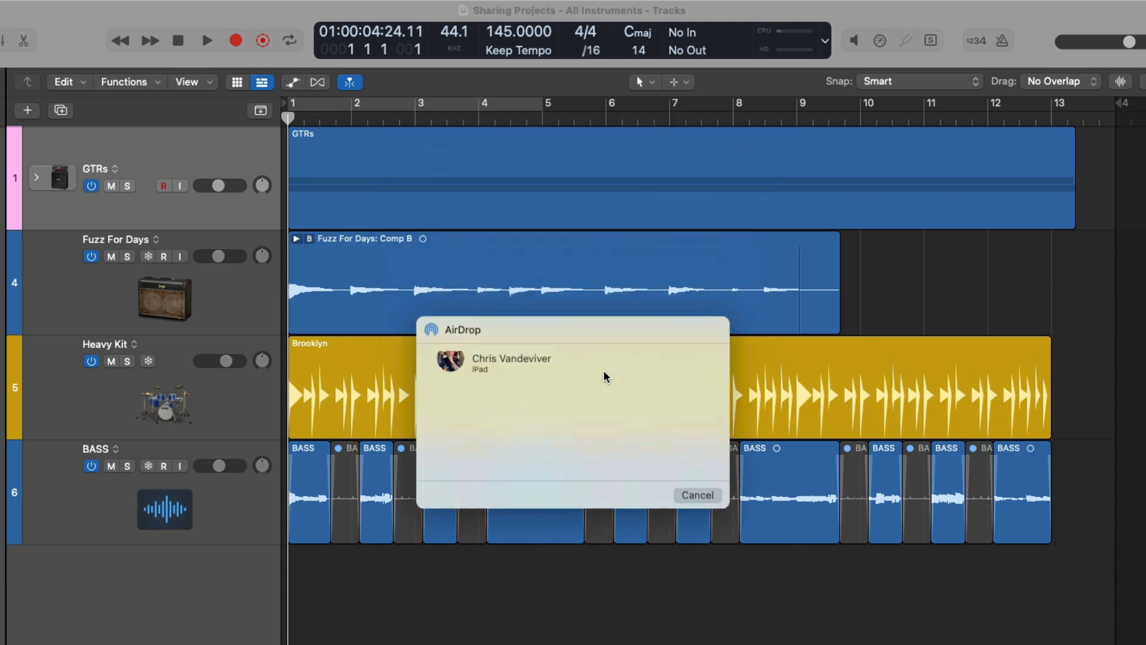
{"action": "left_click", "coordinate": [696, 502]}
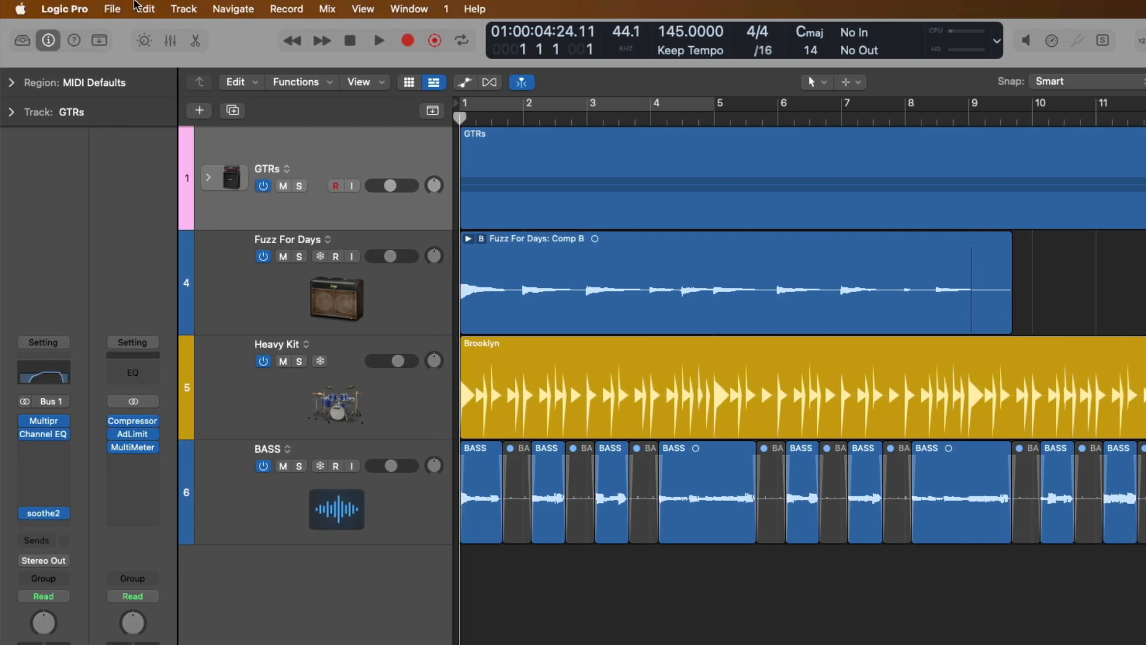
Save the project as Sharing Projects on the Desktop, organized as a Package
{"action": "left_click", "coordinate": [116, 8]}
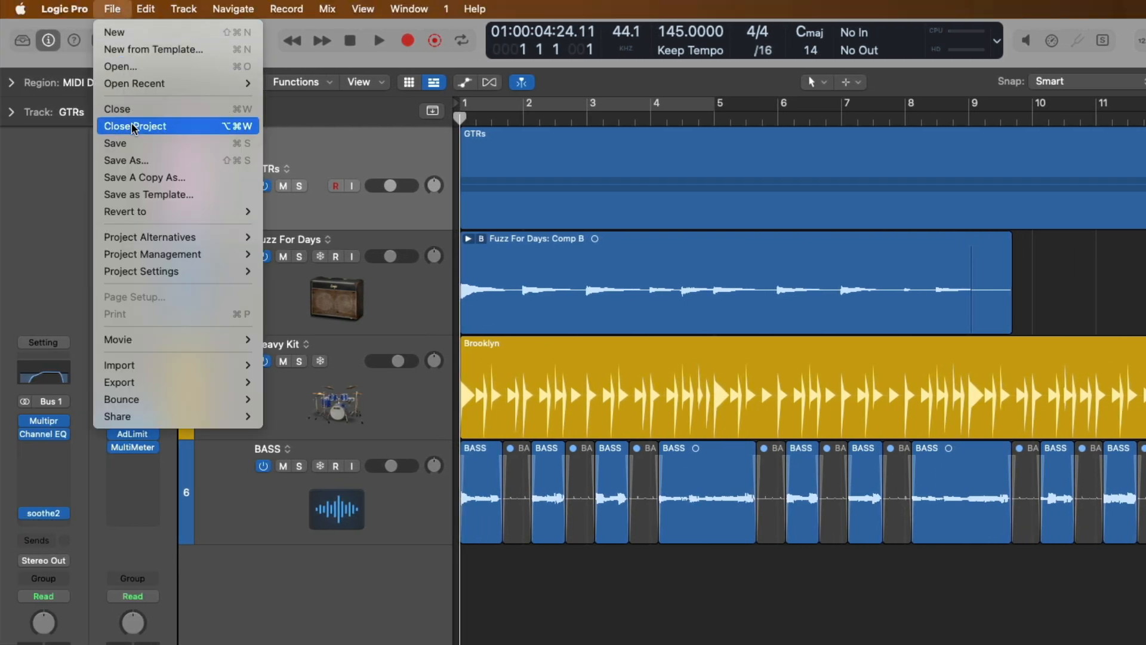
{"action": "left_click", "coordinate": [133, 160]}
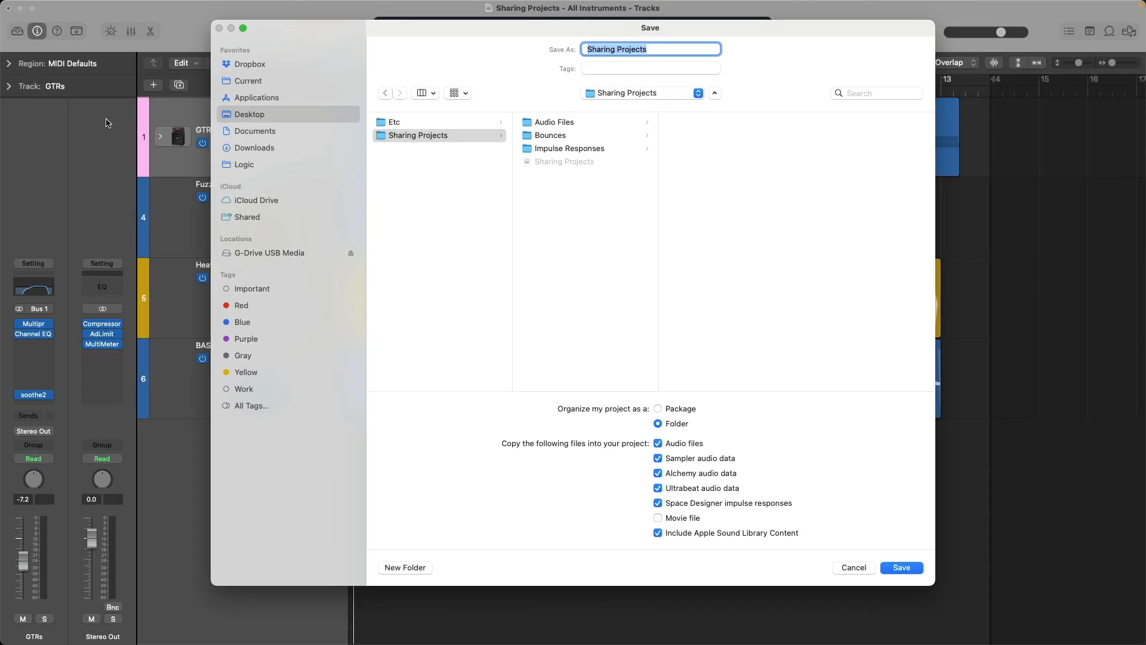
{"action": "left_click", "coordinate": [398, 174]}
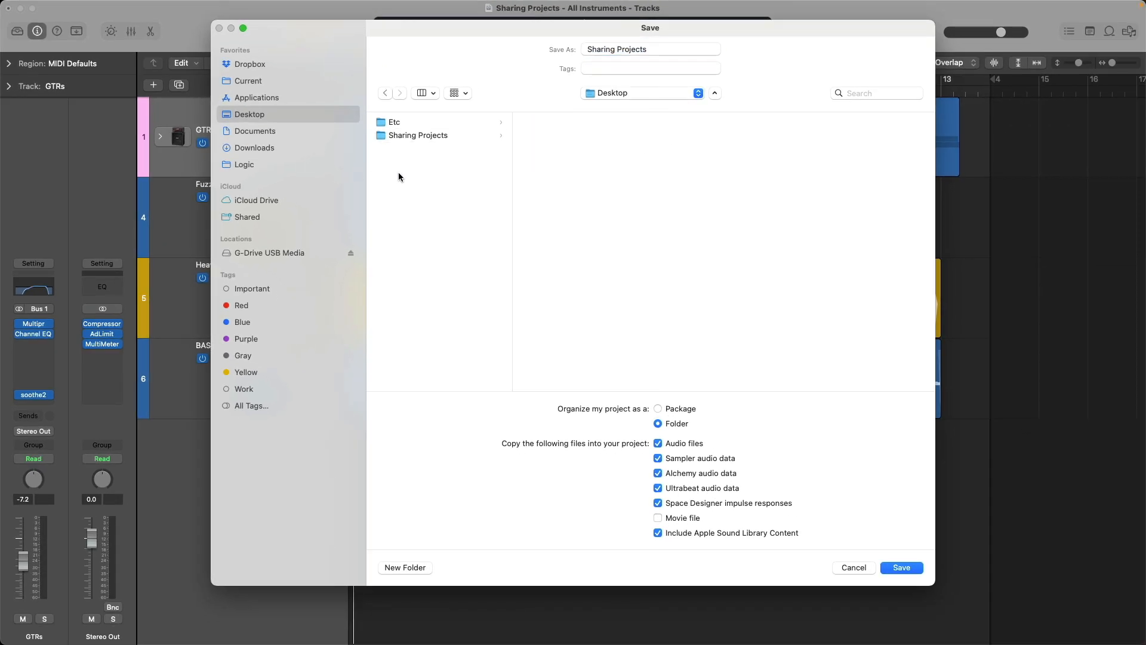
{"action": "left_click", "coordinate": [658, 409]}
{"action": "left_click", "coordinate": [899, 567]}
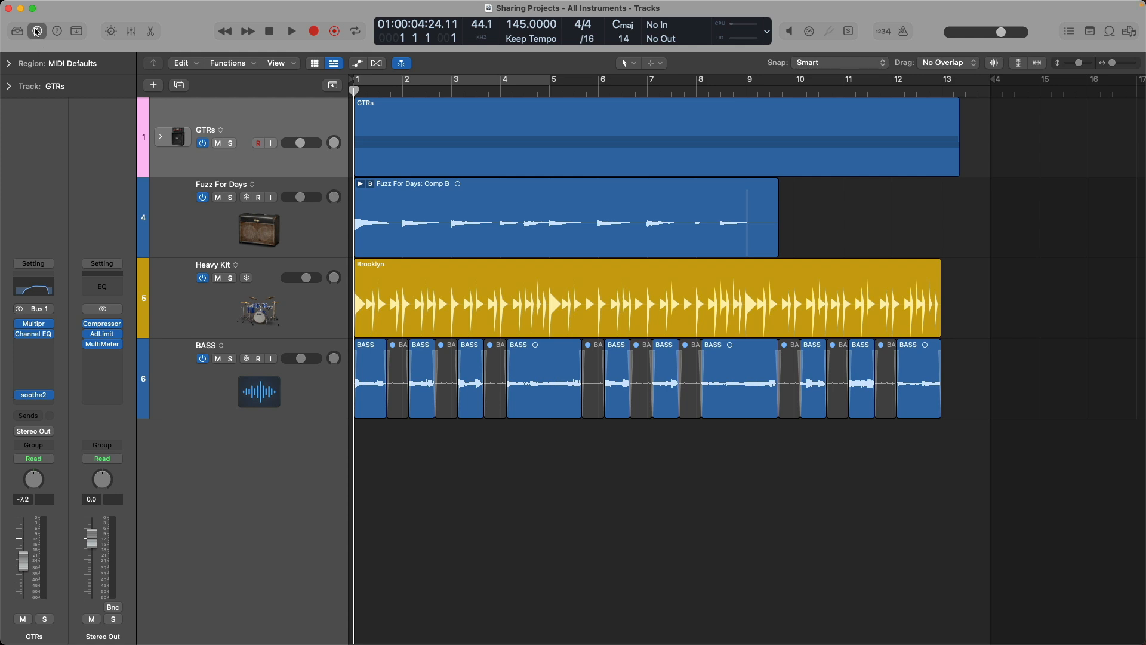
Close the Sharing Projects window and switch to Finder
{"action": "left_click", "coordinate": [9, 8]}
{"action": "key", "text": "super+Tab"}
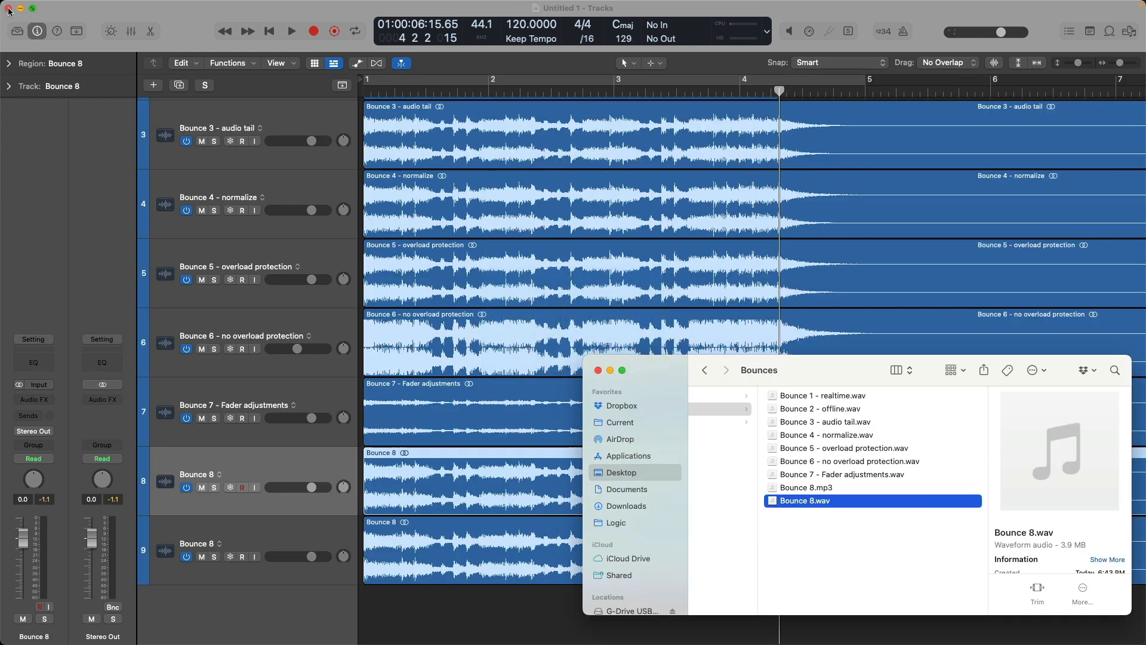
Browse back to the Desktop folder in Finder and open the packaged Sharing Projects file in Logic Pro
{"action": "scroll", "coordinate": [905, 458], "scroll_direction": "left", "scroll_amount": 5}
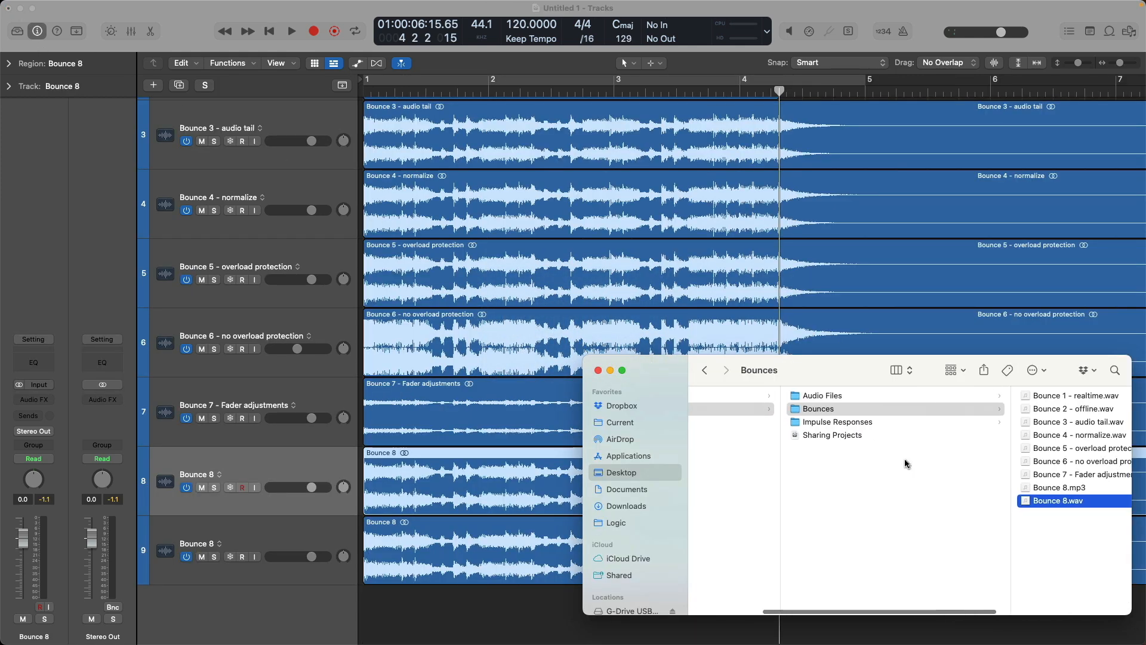
{"action": "scroll", "coordinate": [895, 456], "scroll_direction": "left", "scroll_amount": 3}
{"action": "double_click", "coordinate": [806, 425]}
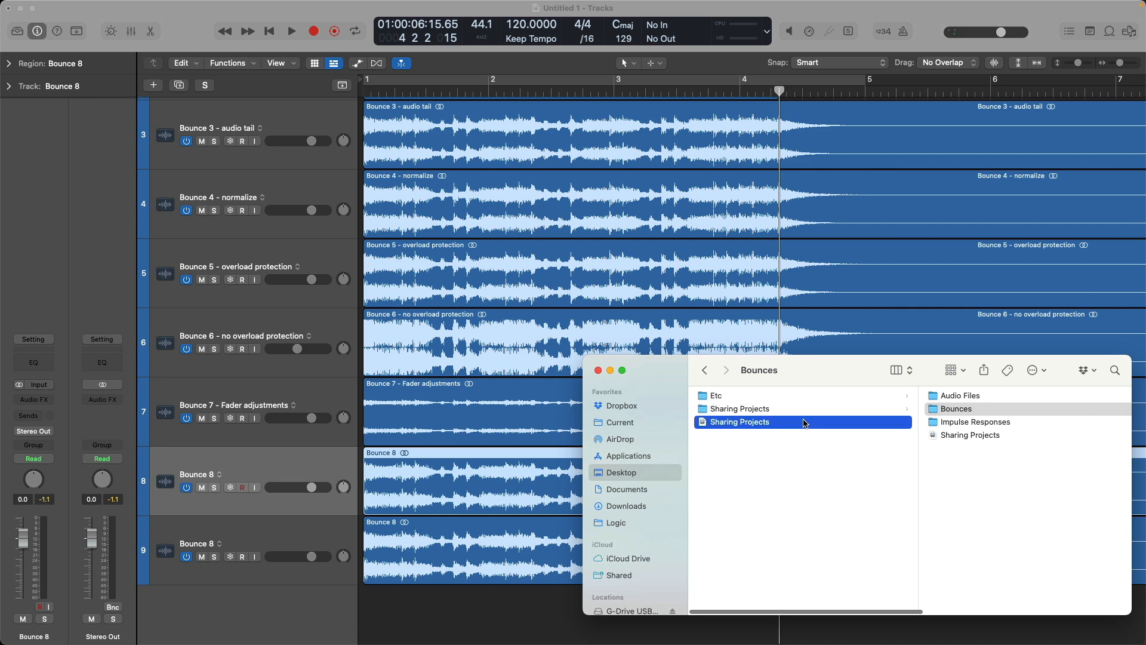
{"action": "left_click", "coordinate": [627, 268]}
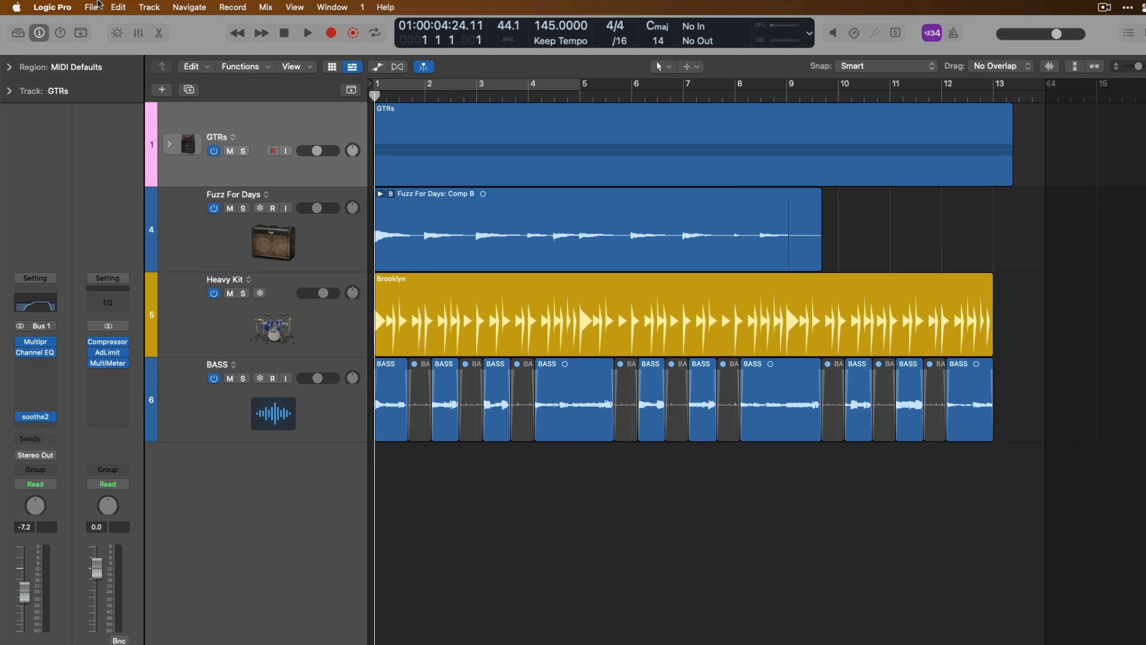
Prepare an AirDrop share of the packaged Sharing Projects as Project, and cancel when choosing a recipient
{"action": "left_click", "coordinate": [89, 6]}
{"action": "mouse_move", "coordinate": [128, 391]}
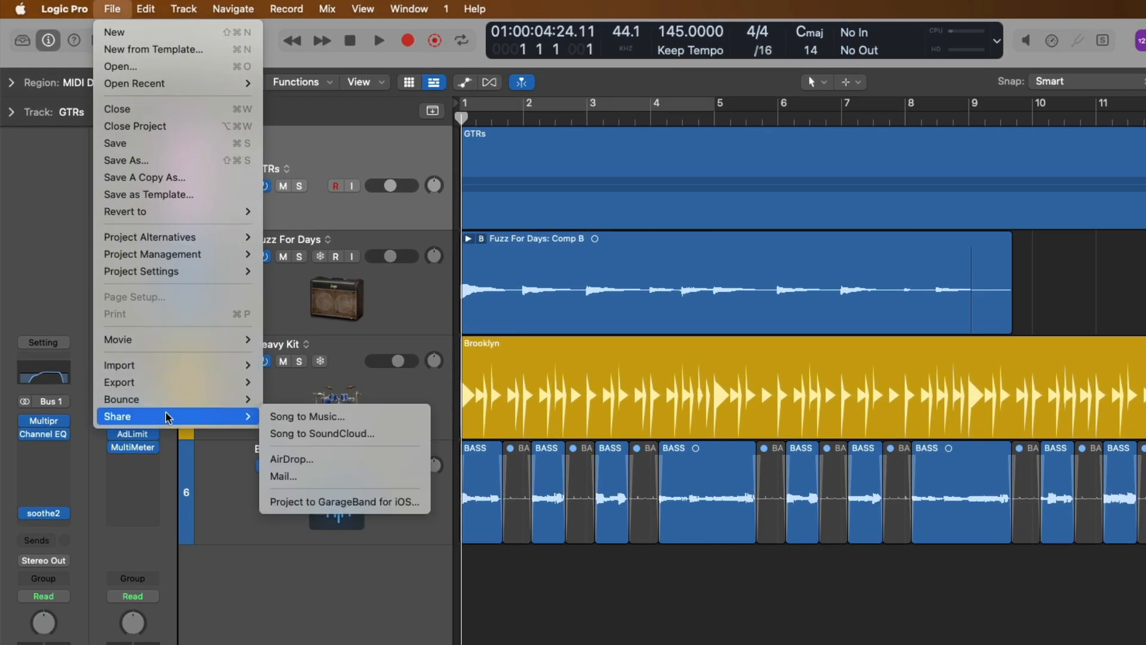
{"action": "left_click", "coordinate": [332, 460]}
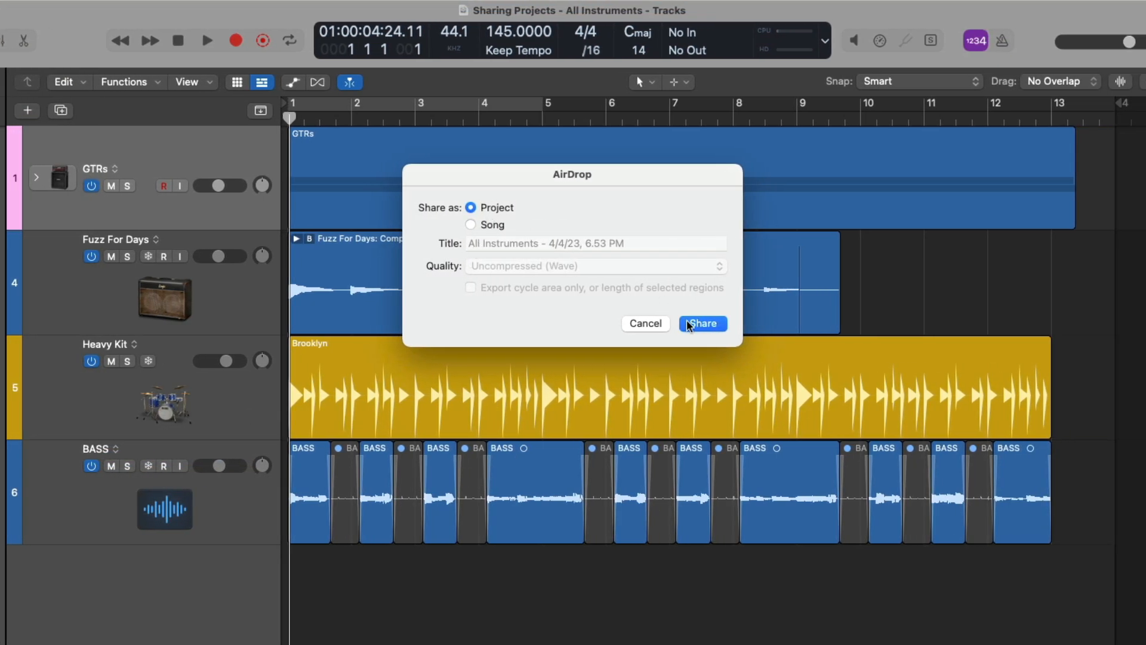
{"action": "left_click", "coordinate": [690, 325]}
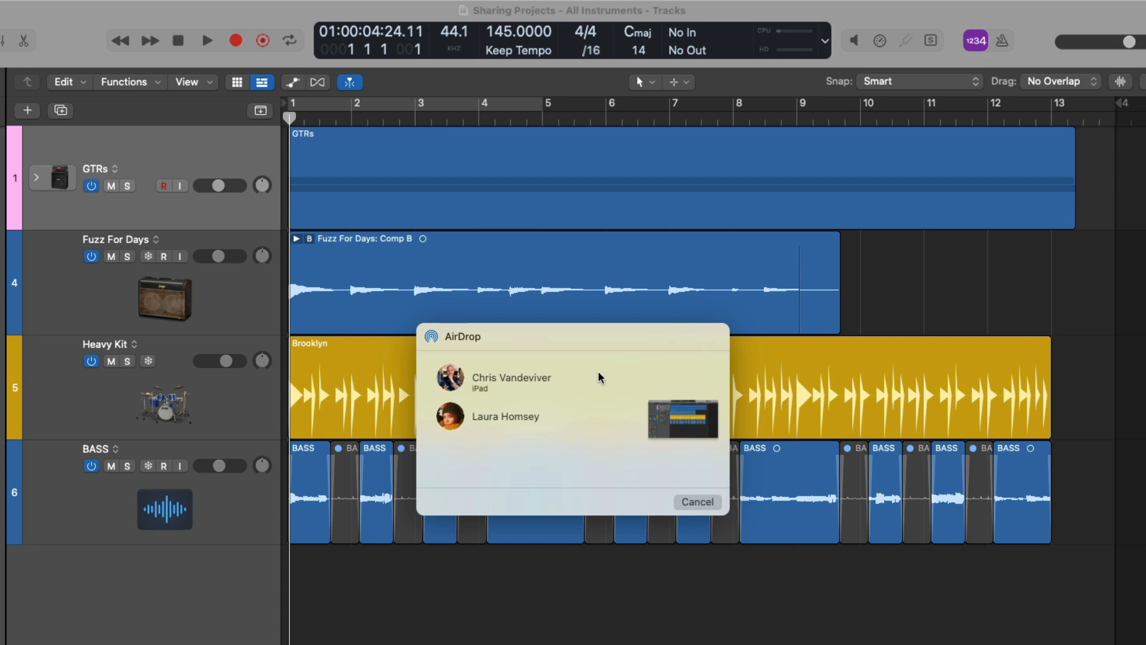
{"action": "left_click", "coordinate": [683, 504]}
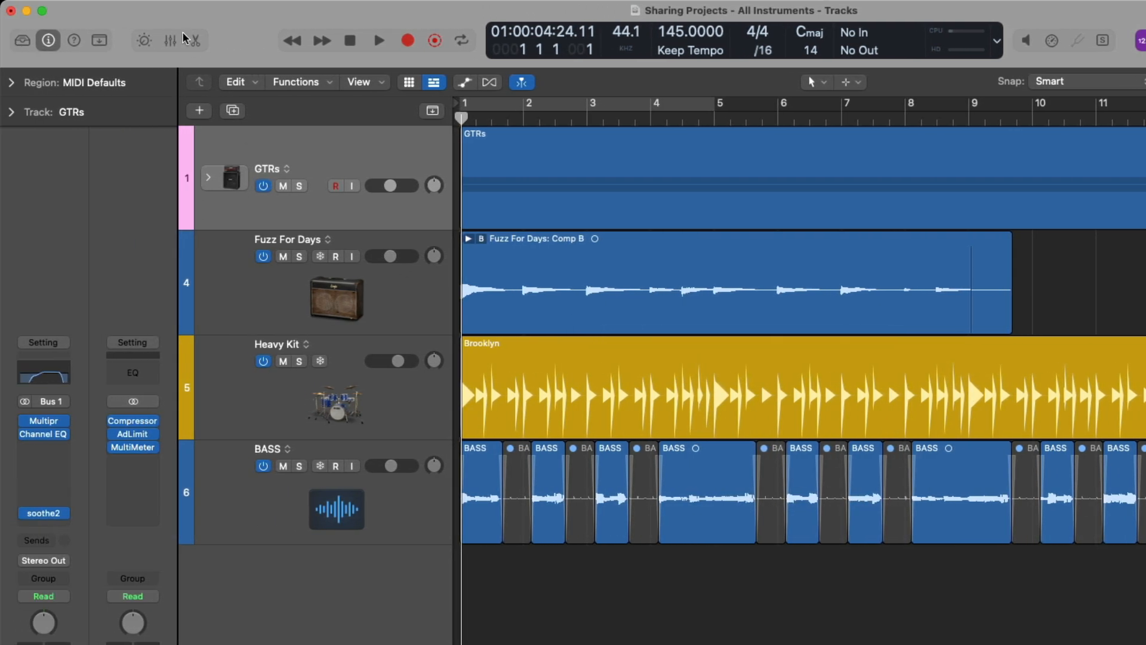
Bring up the option to share the project to GarageBand for iOS, review the export dialog, and cancel without saving
{"action": "left_click", "coordinate": [112, 8]}
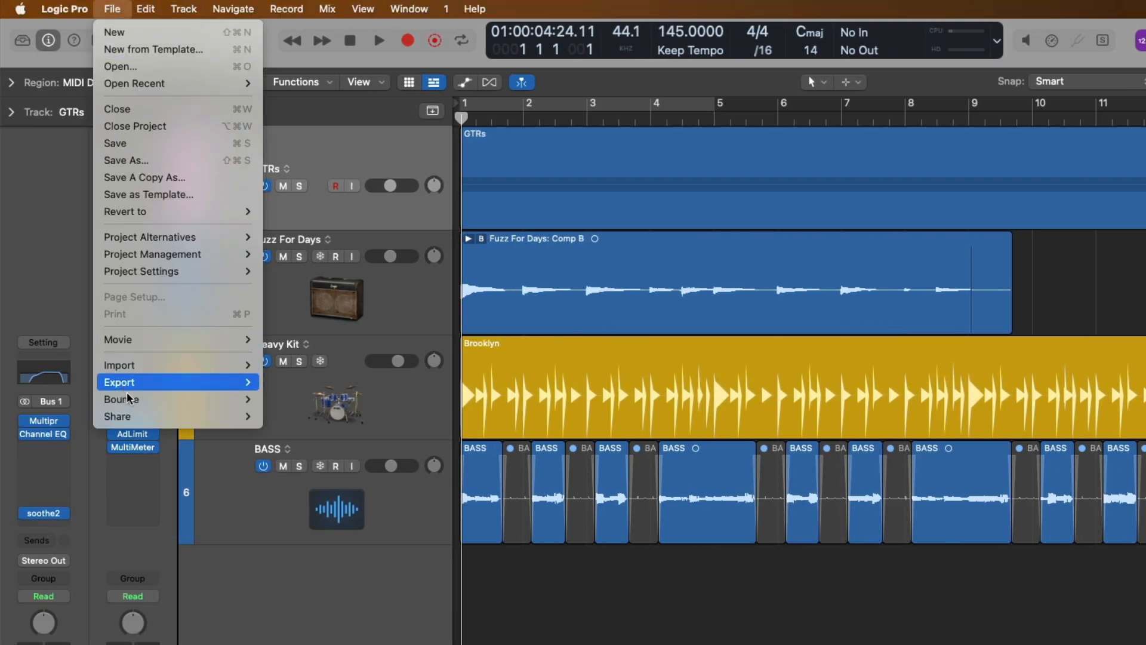
{"action": "mouse_move", "coordinate": [127, 416]}
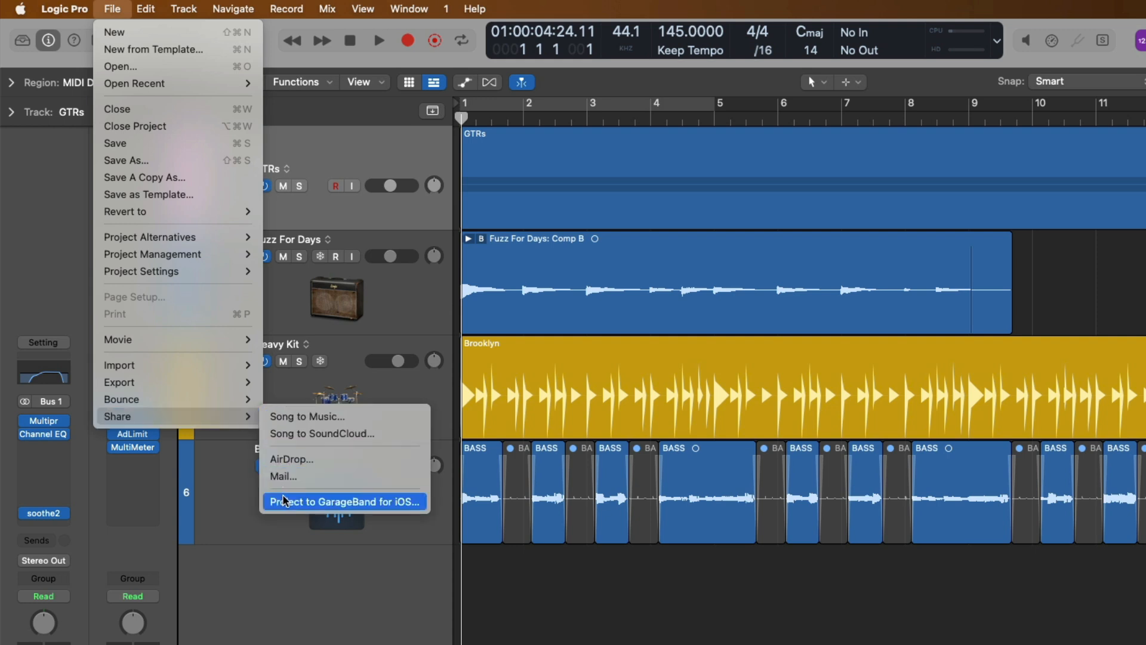
{"action": "left_click", "coordinate": [412, 501]}
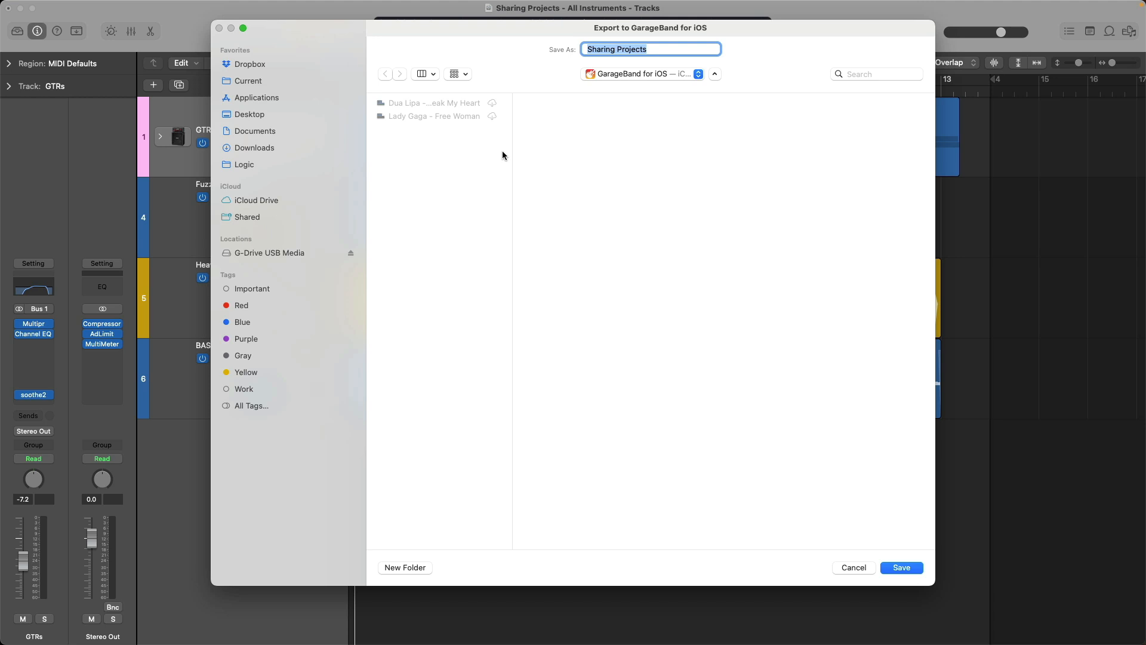
{"action": "key", "text": "Escape"}
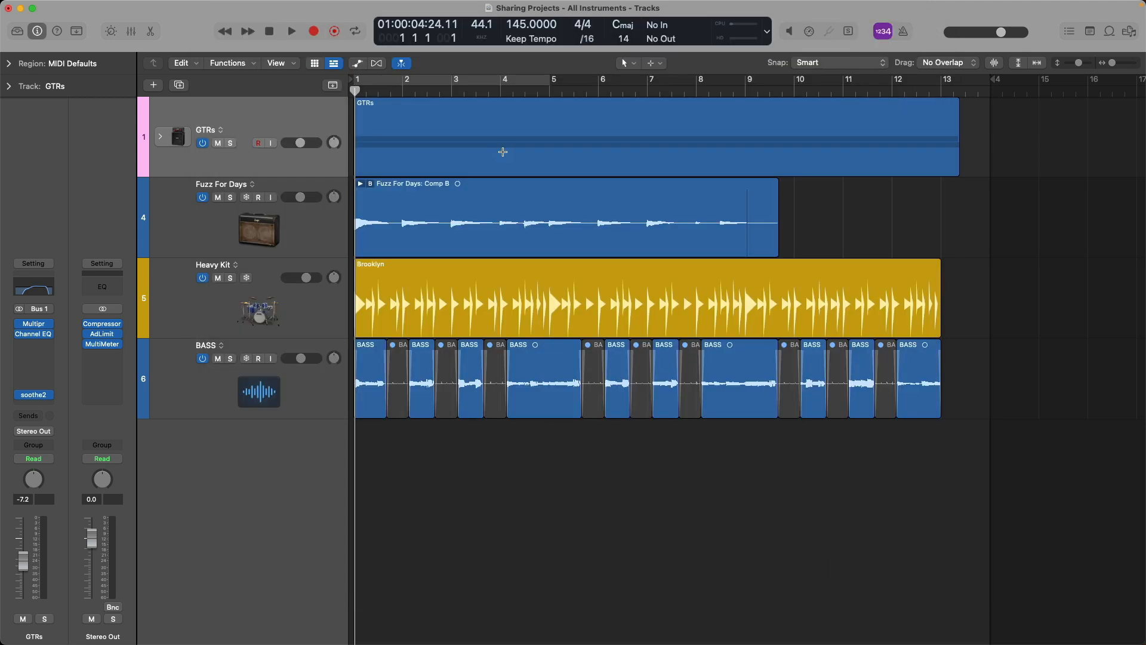